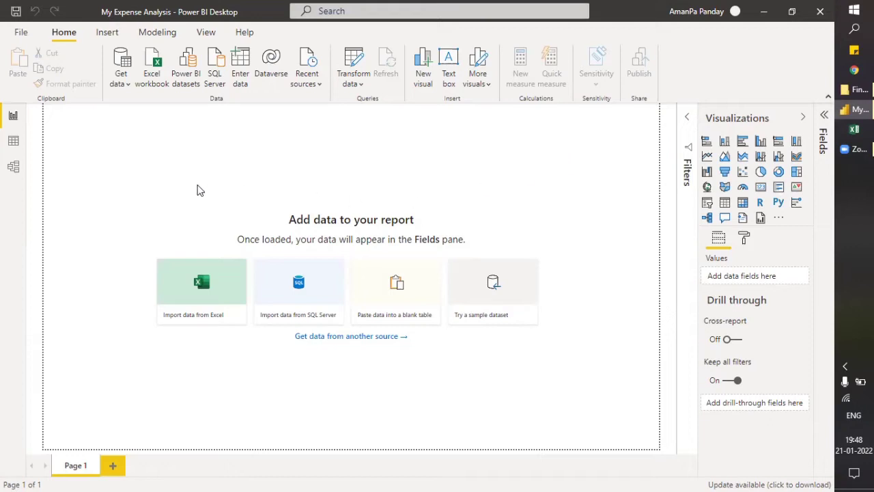
Start importing an Excel workbook and browse to the folder F:\Study\Institute\Power BI\Projects\Finance Analysis
left_click(157, 86)
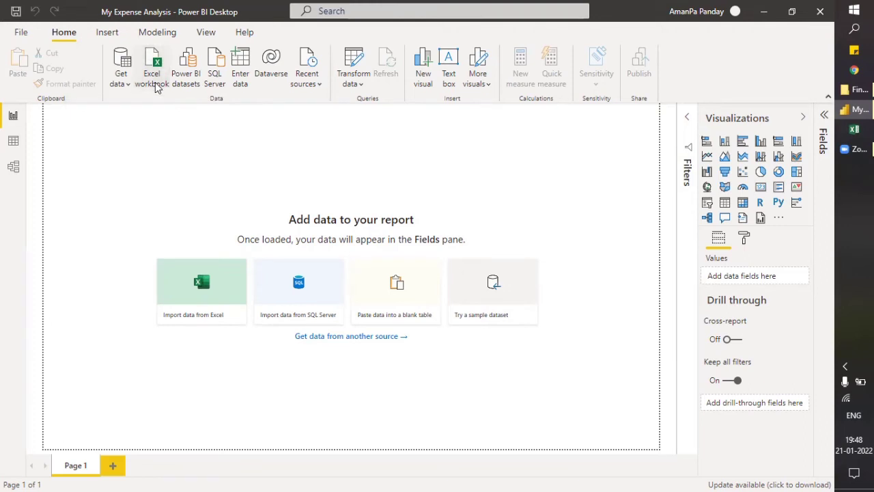
left_click(857, 89)
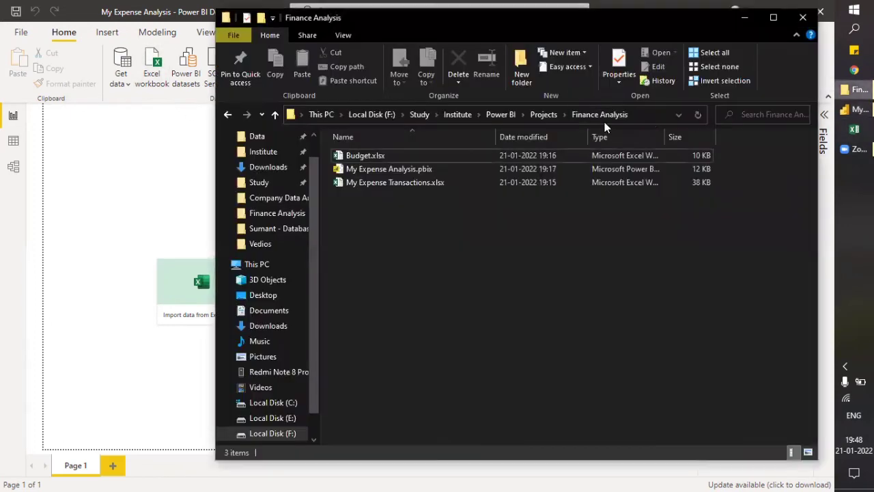
left_click(648, 116)
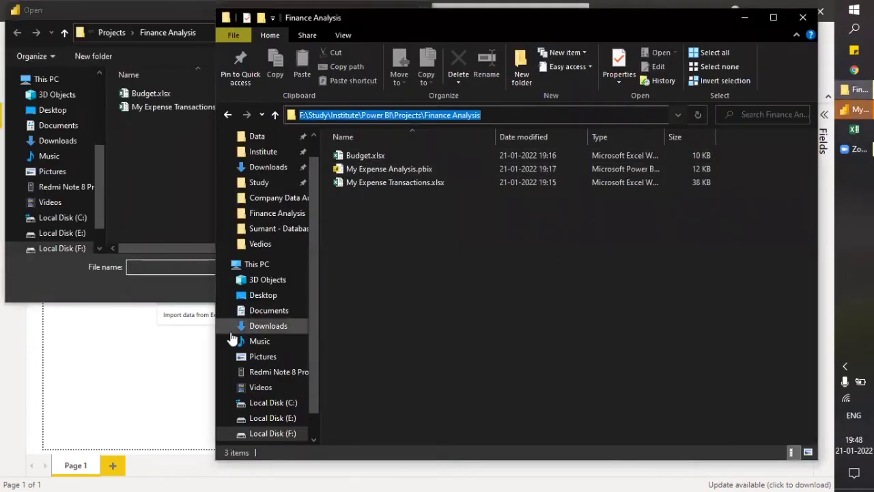
key("ctrl+c")
left_click(158, 266)
key("ctrl+v")
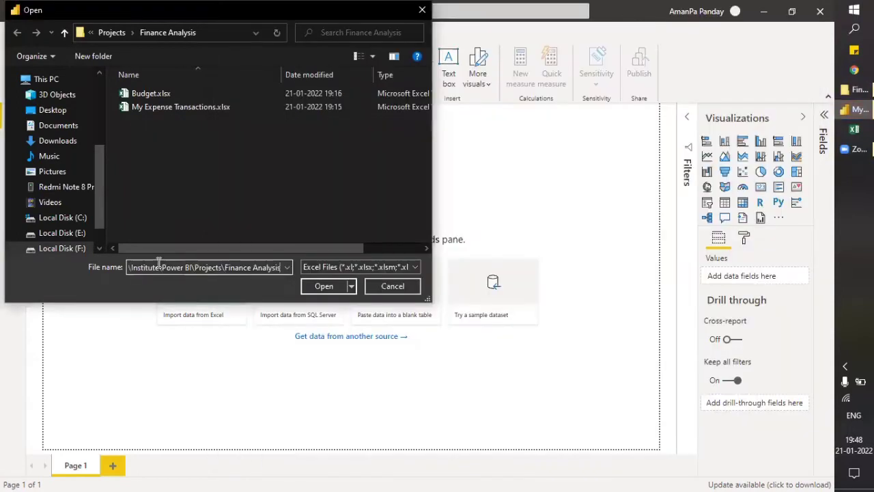
left_click(308, 286)
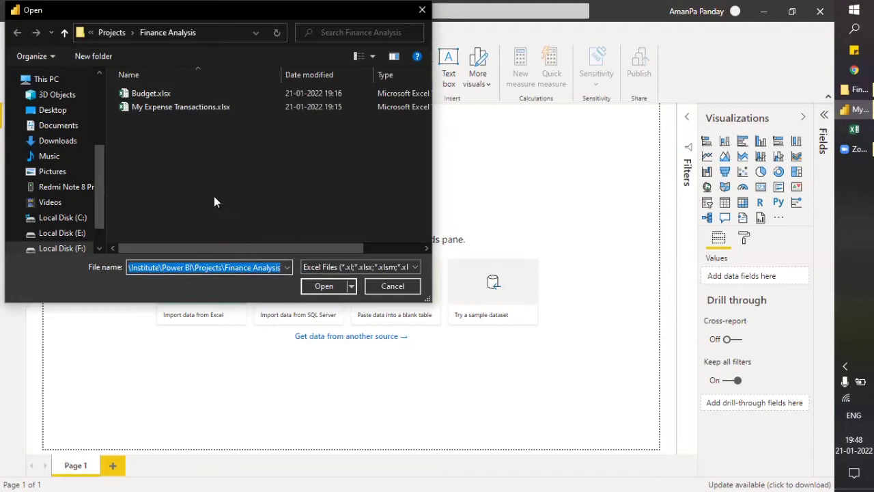
Connect to My Expense Transactions.xlsx and select its personal_transactions sheet for preview
left_click(198, 107)
left_click(184, 95)
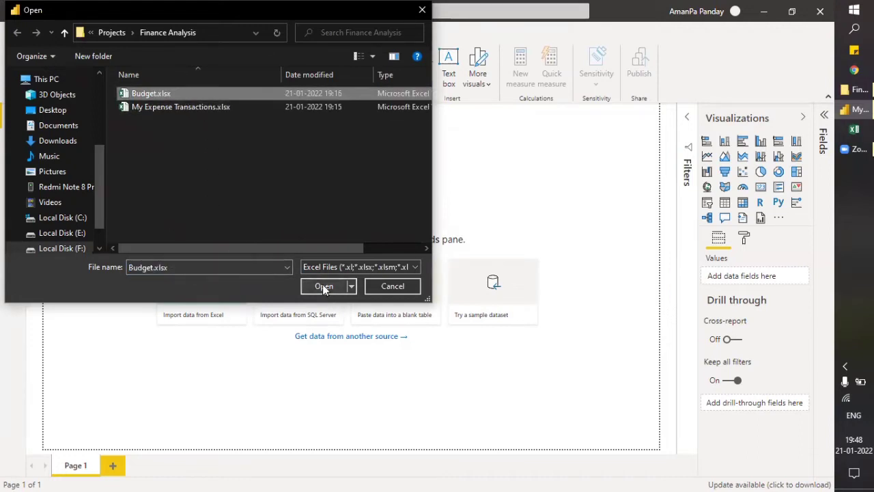
left_click(200, 107)
left_click(318, 286)
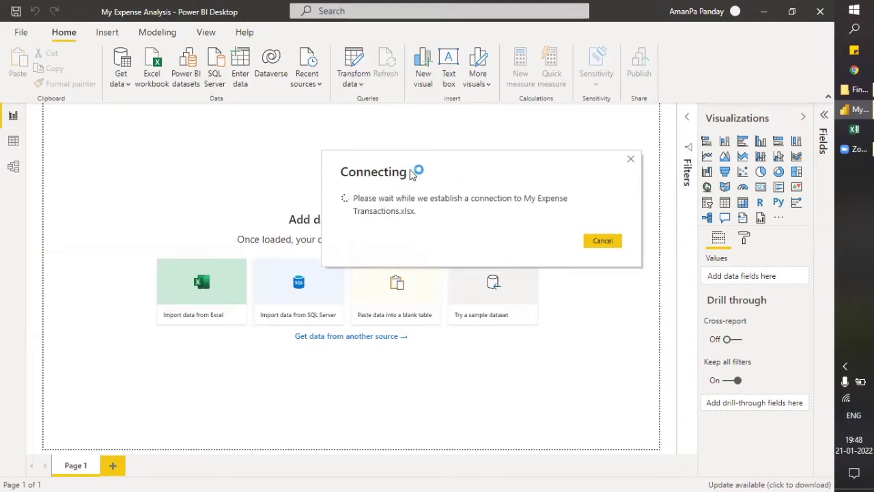
left_click_drag(433, 169, 316, 213)
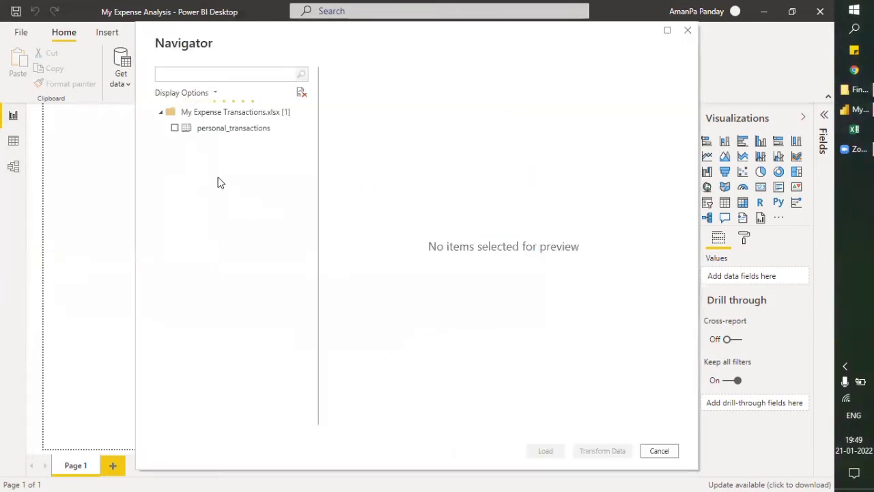
left_click(175, 127)
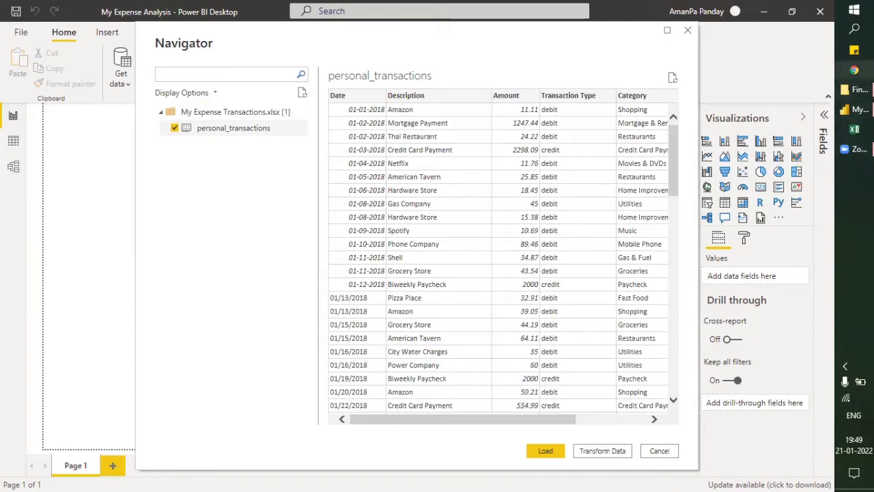
Switch to the Finance Analysis folder, open My Expense Transactions.xlsx in Excel and dismiss the Office activation wizard
left_click(859, 90)
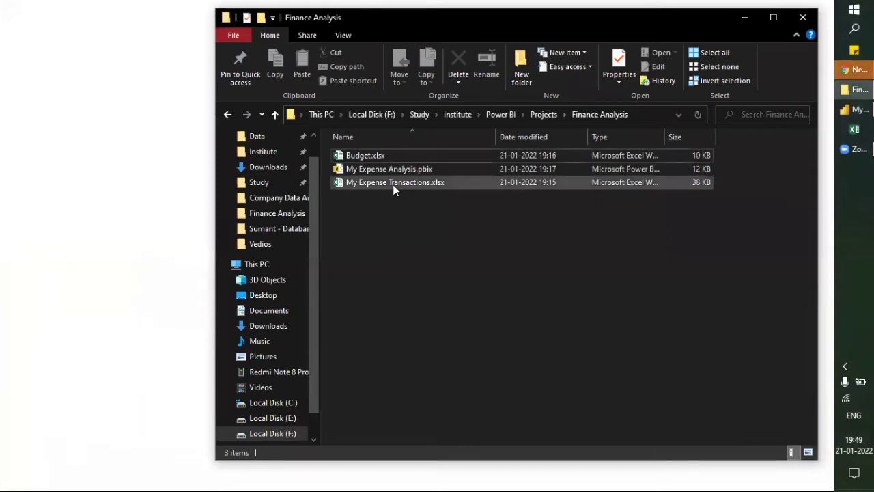
left_click(392, 184)
left_click(93, 210)
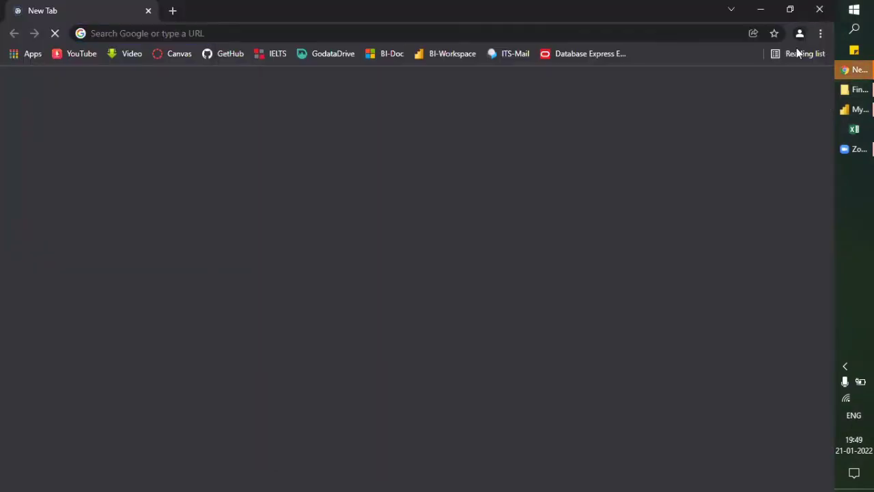
key("alt+F4")
key("F2")
left_click(377, 219)
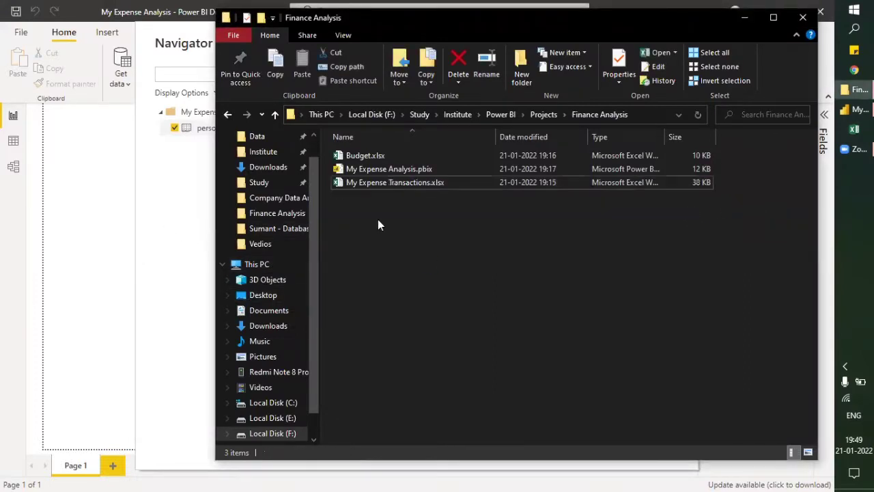
left_click(403, 182)
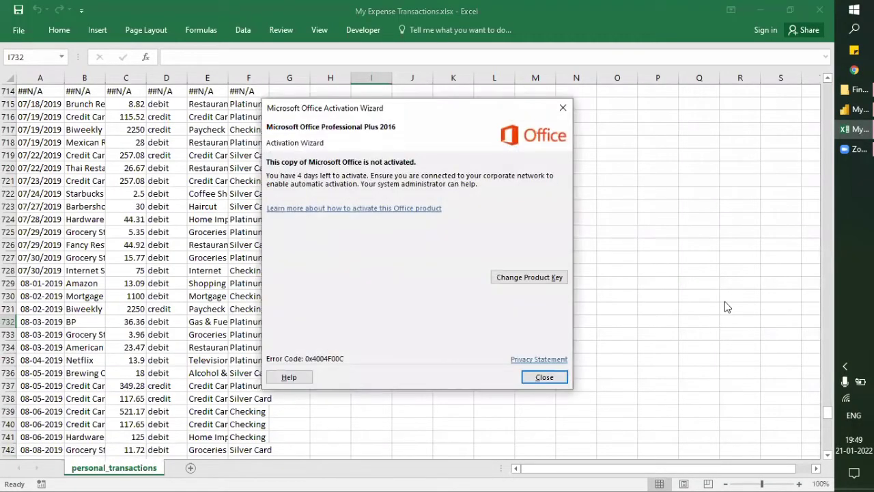
left_click(552, 378)
Select the whole transaction data range A1:F811, including the header row
left_click(206, 270)
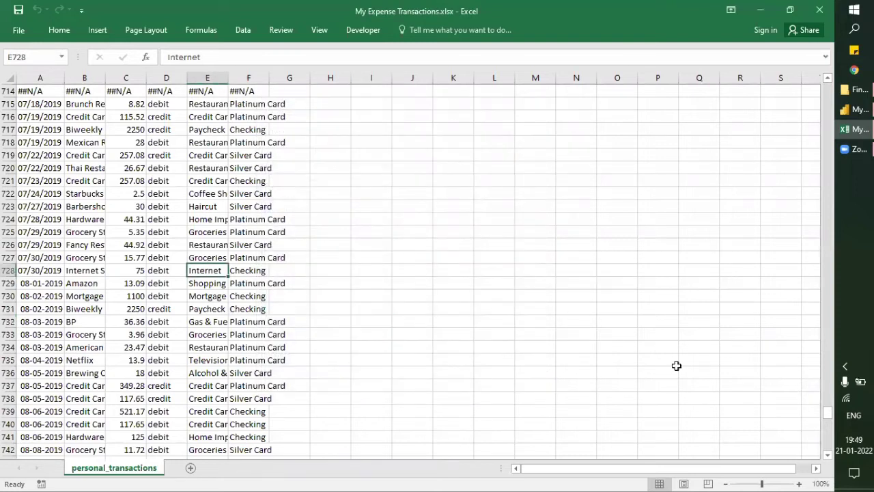
key("ctrl+Up")
key("ctrl+Left")
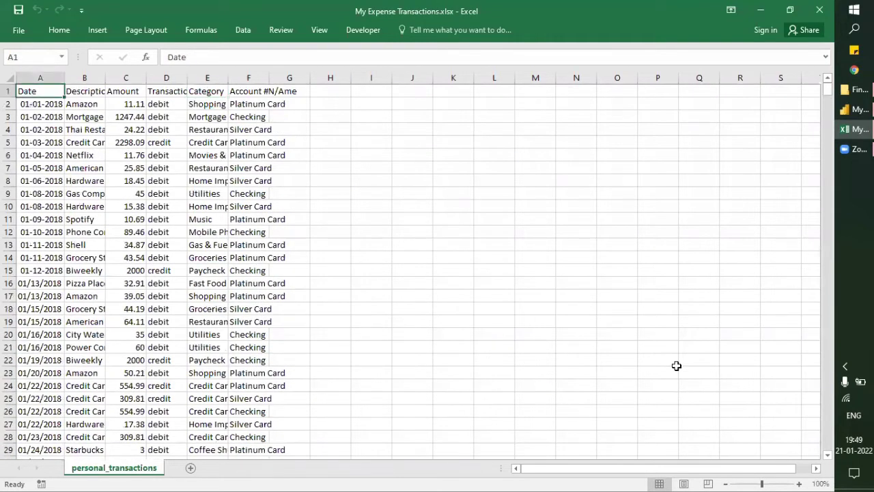
key("ctrl+shift+Right")
key("ctrl+shift+Down")
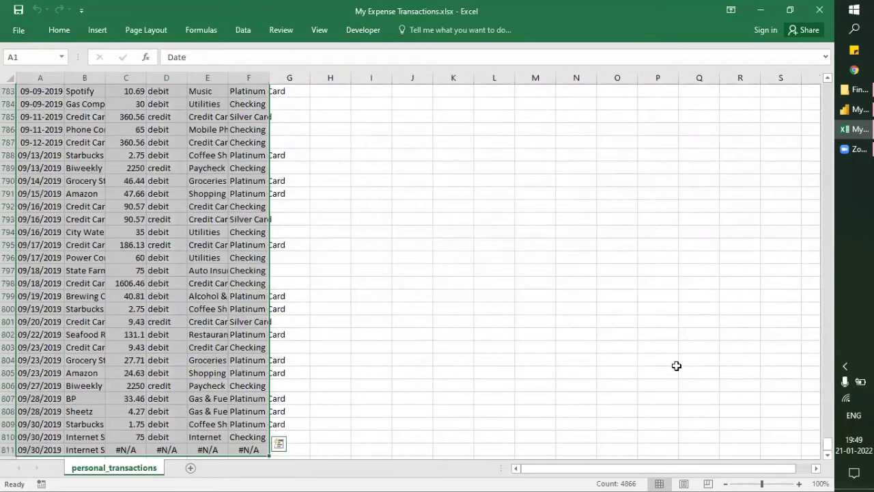
scroll(540, 336, "down", 2)
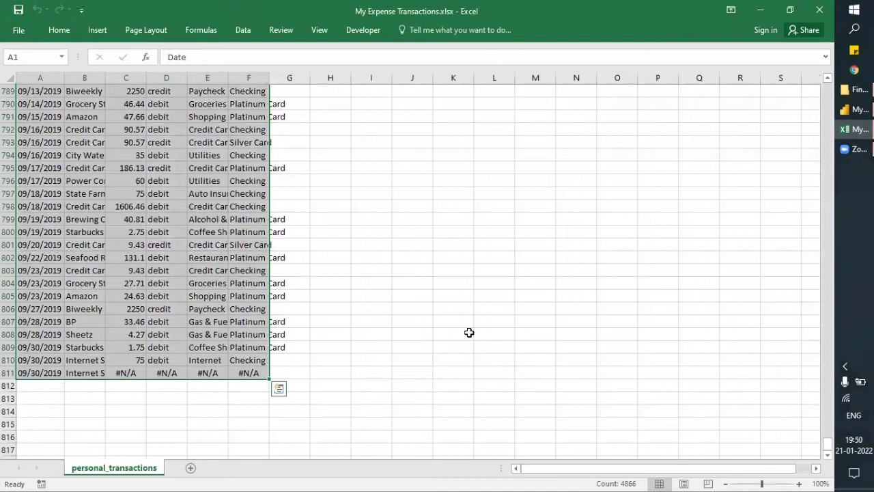
left_click(59, 32)
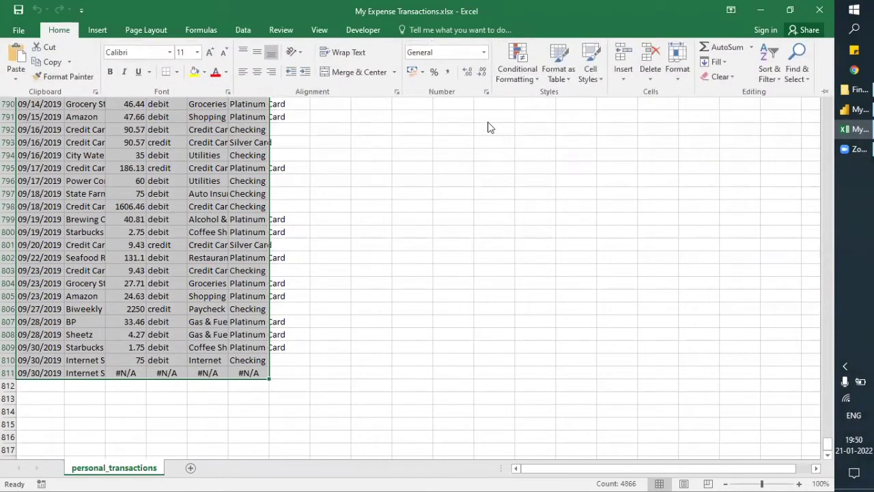
left_click(515, 76)
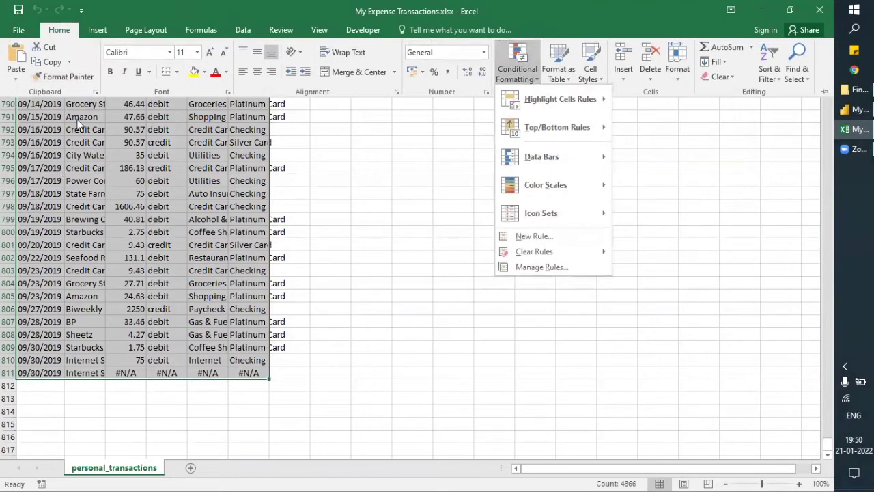
left_click(96, 37)
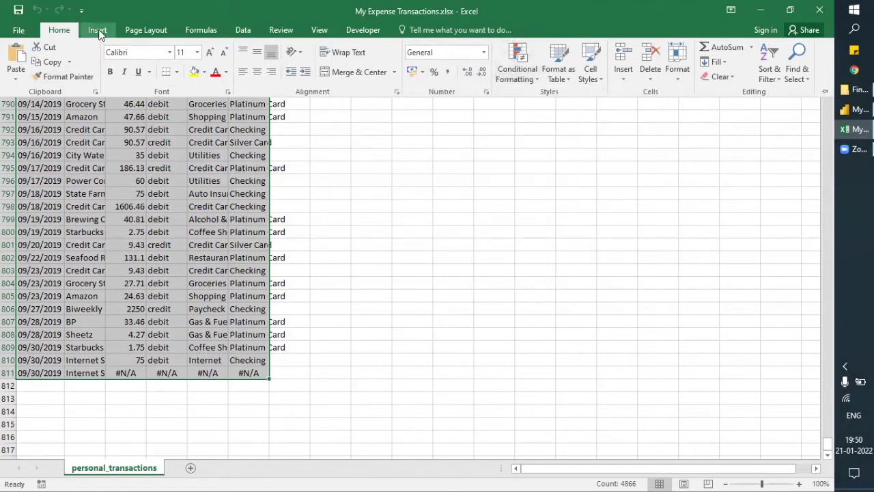
left_click(244, 30)
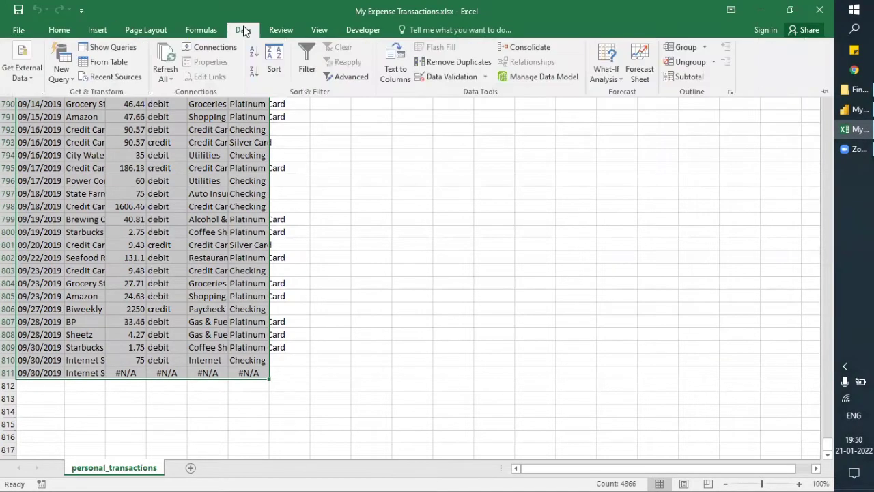
left_click(201, 29)
left_click(149, 30)
left_click(318, 30)
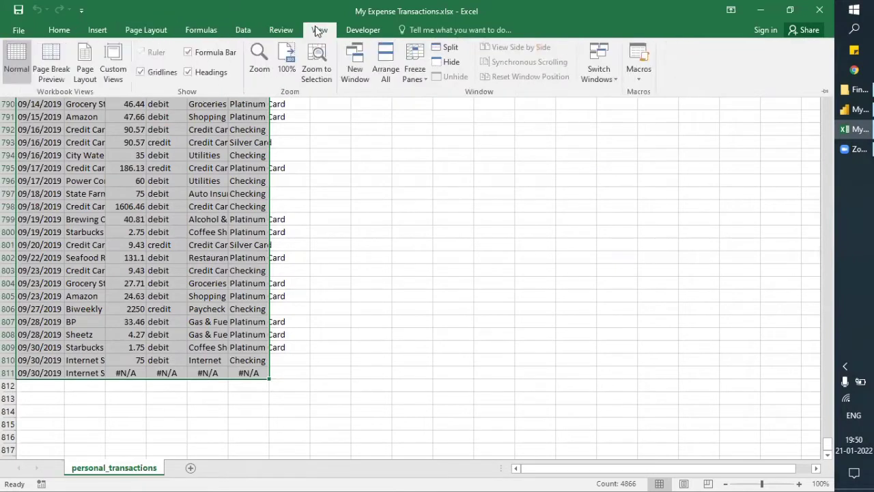
left_click(246, 31)
left_click(280, 33)
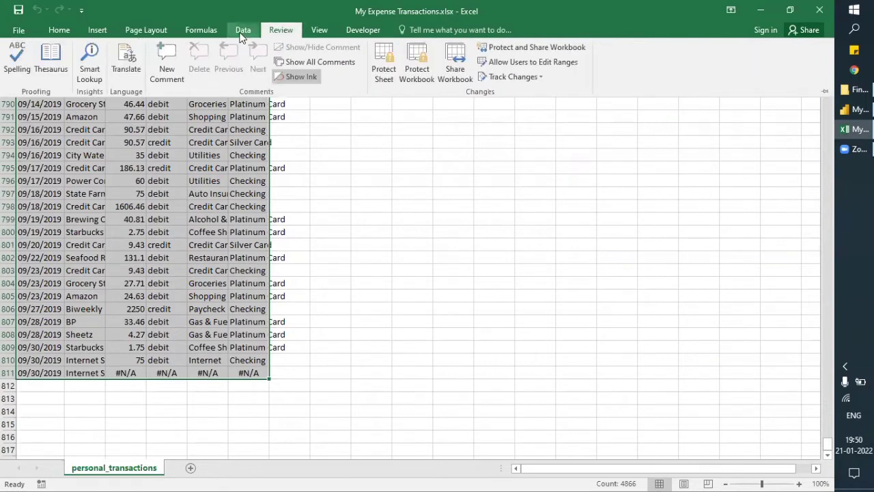
left_click(240, 34)
left_click(281, 31)
left_click(317, 32)
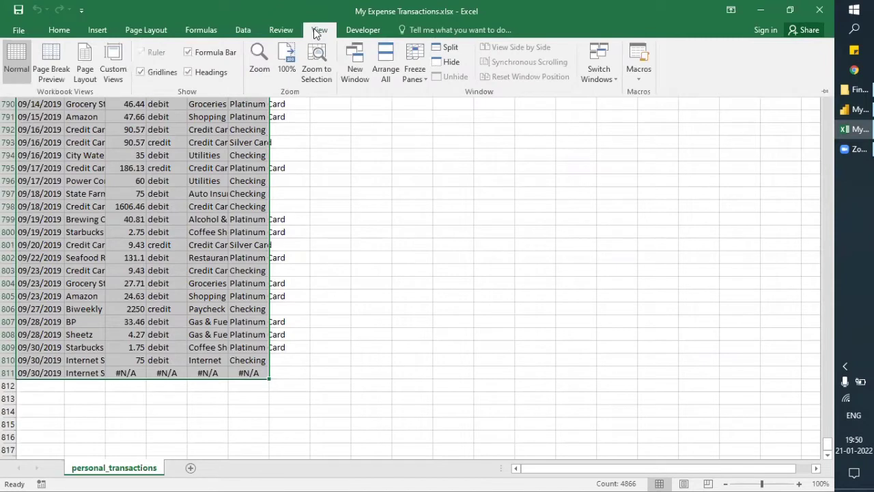
key("Escape")
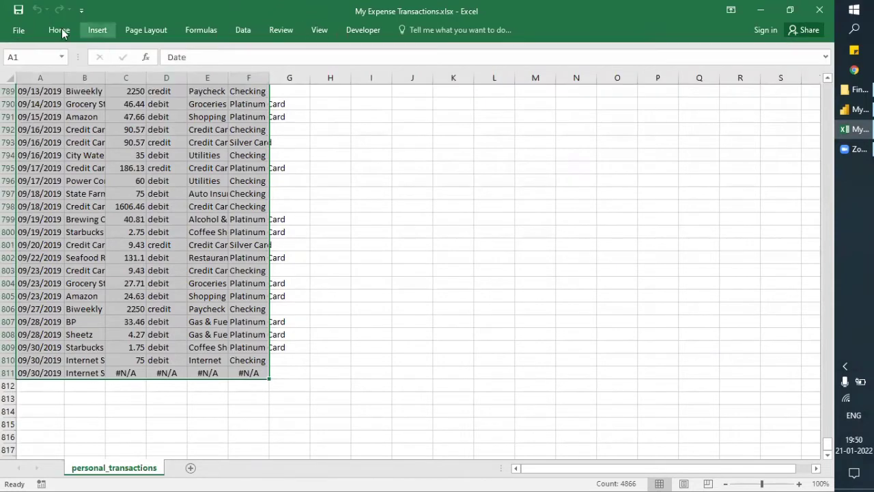
Format the range A1:F811 as a table with headers, using a light black-and-grey banded style
left_click(59, 31)
left_click(525, 77)
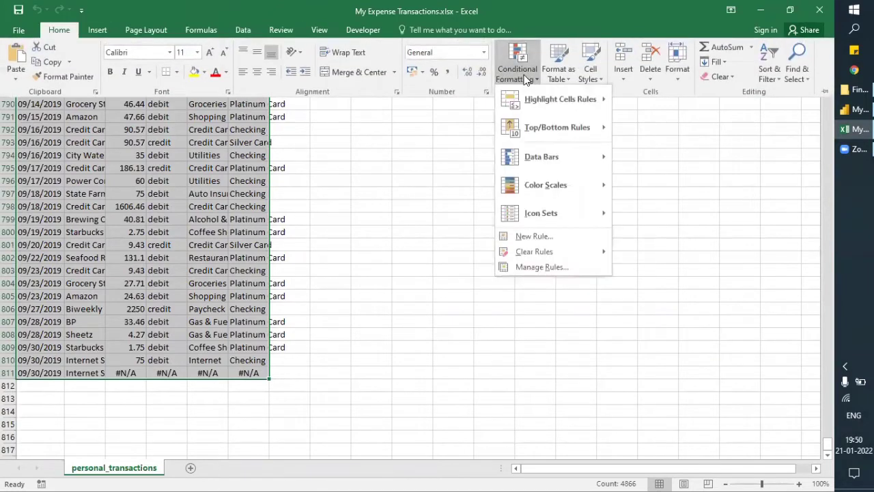
left_click(561, 78)
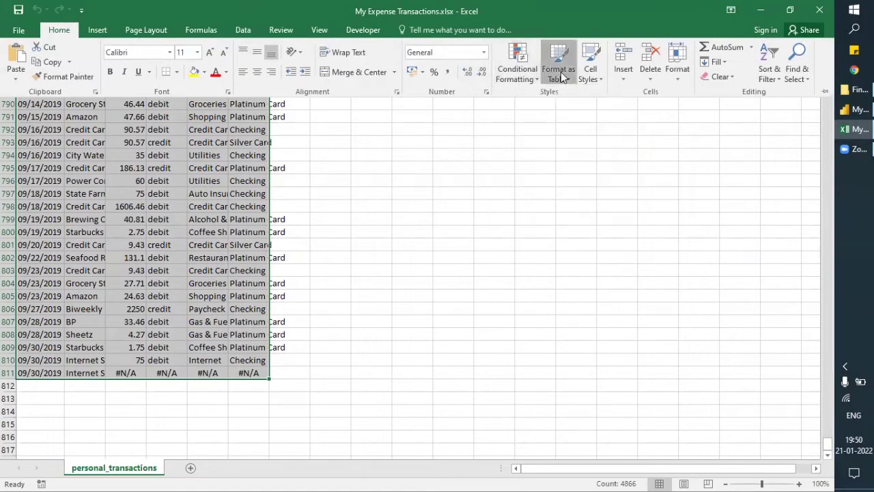
left_click(562, 78)
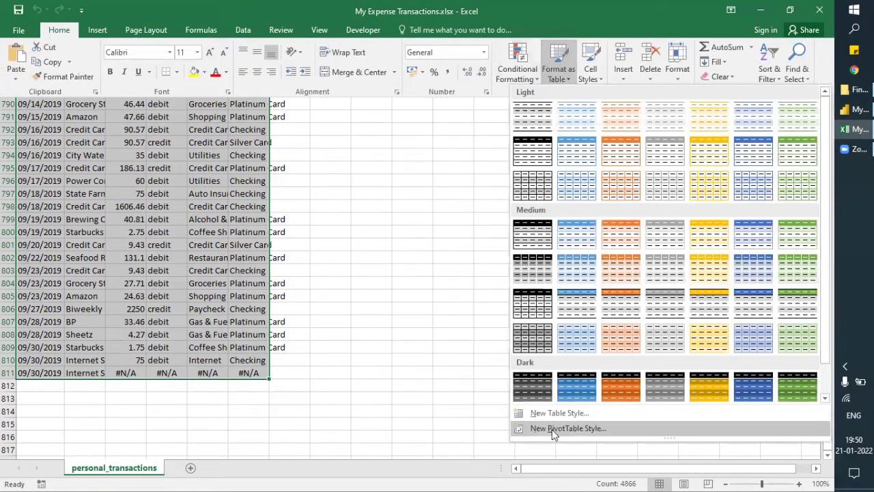
left_click(534, 119)
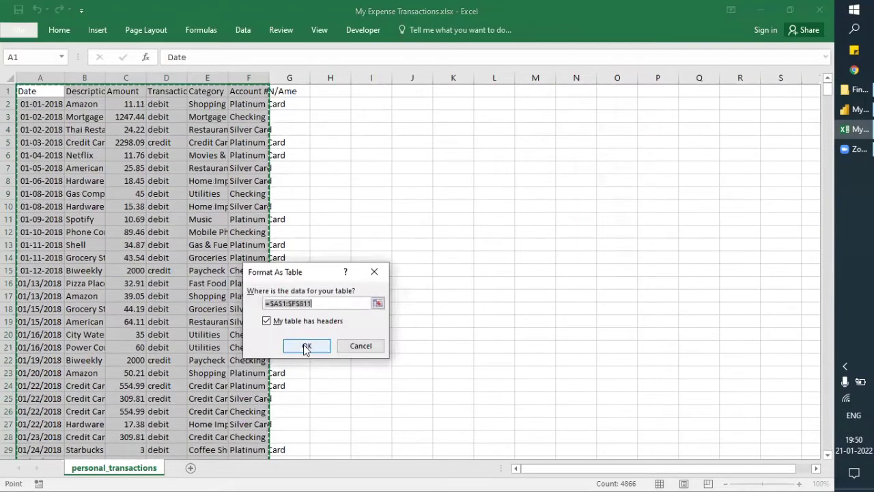
left_click(306, 347)
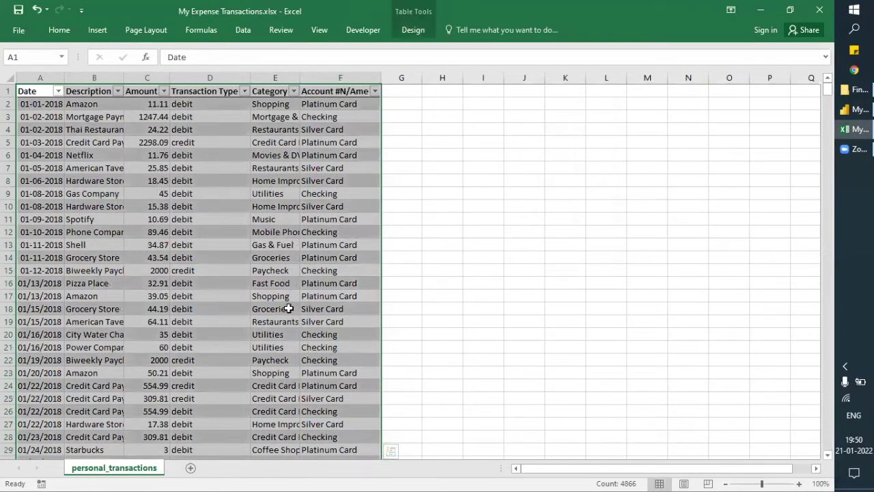
Name the new table Transactions
left_click(411, 30)
left_click_drag(5, 62, 80, 68)
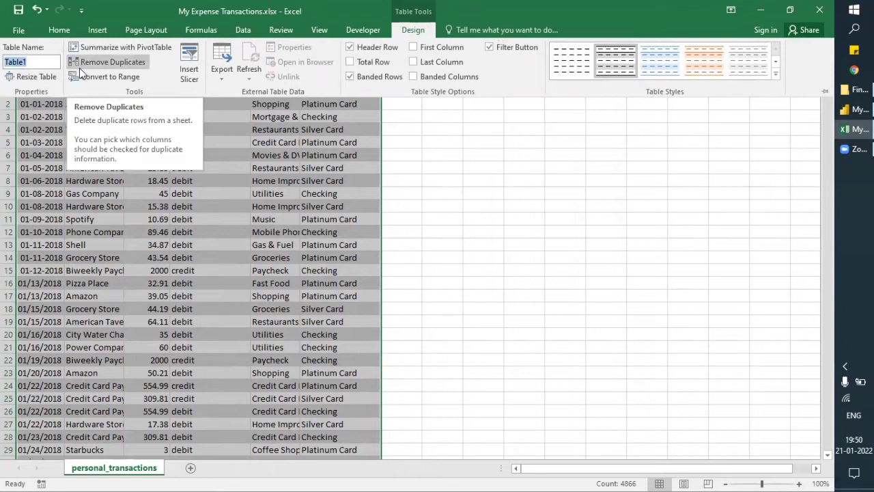
type("Tran")
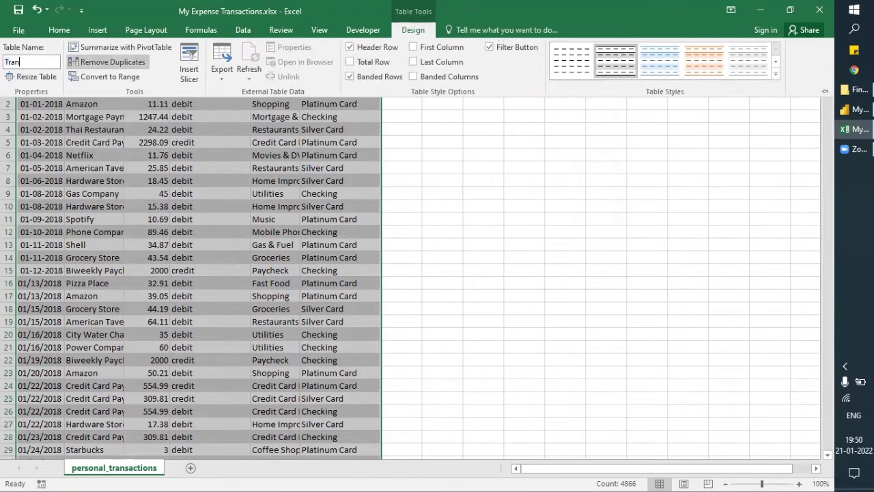
type("sactions")
key("Return")
left_click_drag(524, 313, 567, 336)
left_click(568, 336)
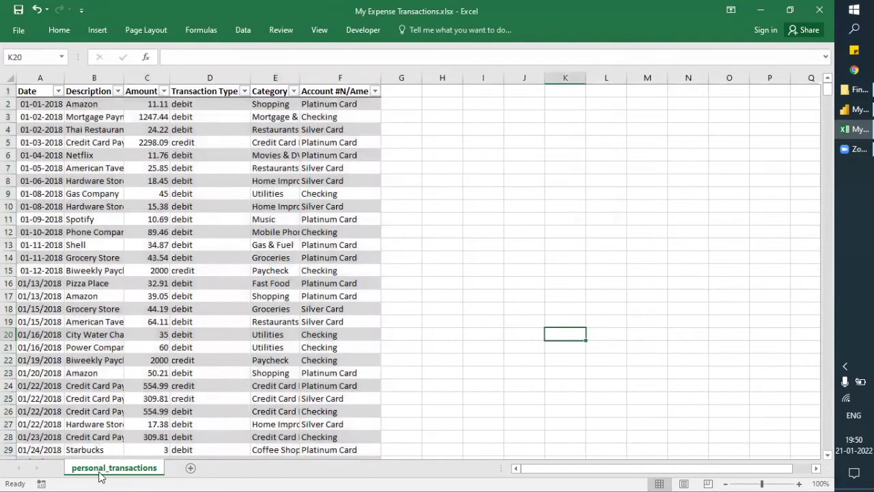
Rename the personal_transactions sheet as Transactions
left_click(109, 468)
key("BackSpace")
key("BackSpace")
key("BackSpace")
key("BackSpace")
key("BackSpace")
key("BackSpace")
key("BackSpace")
key("BackSpace")
key("BackSpace")
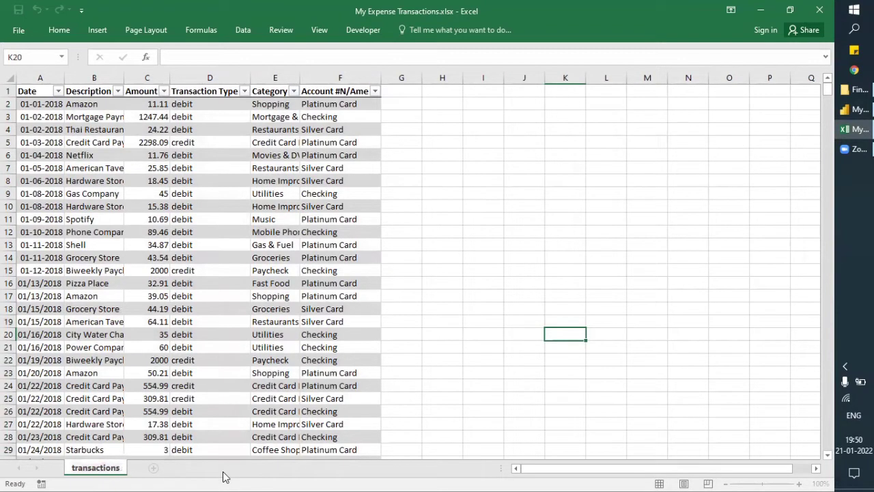
key("Delete")
type("T")
key("Return")
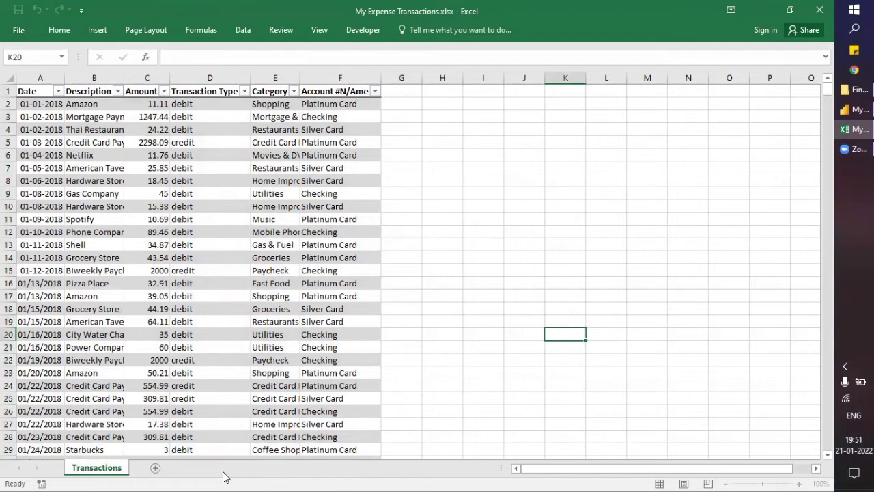
Close the My Expense Transactions workbook and exit Excel
left_click(491, 207)
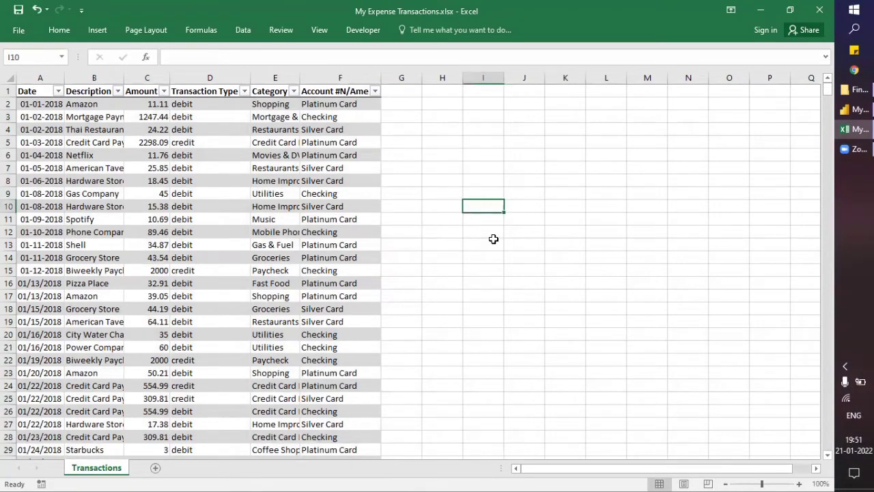
key("ctrl+w")
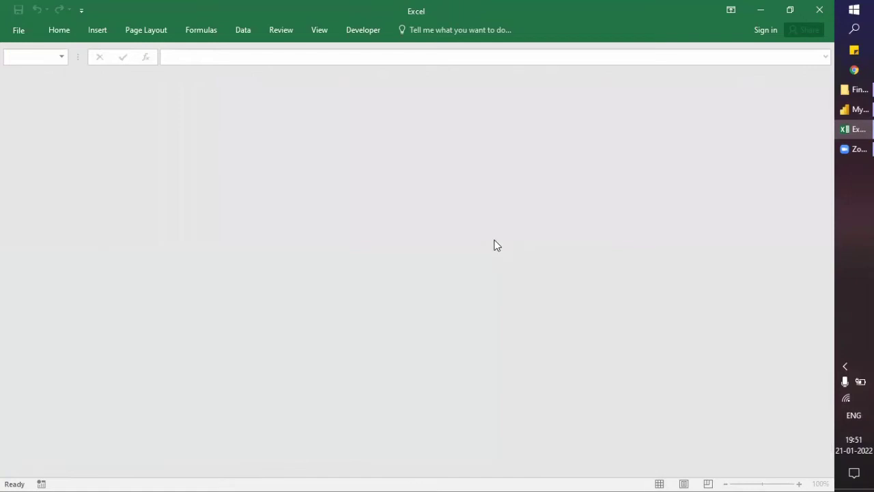
left_click(819, 11)
Cancel the outdated personal_transactions import in Power BI Desktop and connect to the Excel workbook My Expense Transactions.xlsx again
left_click(143, 236)
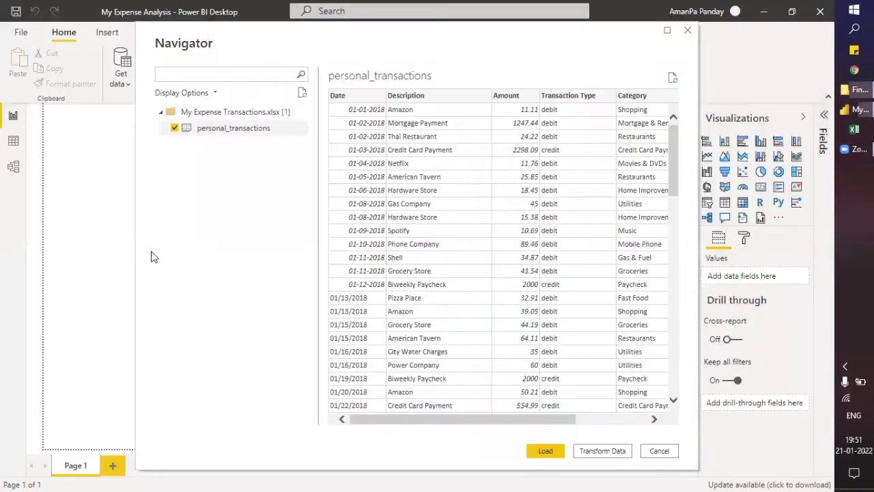
left_click(659, 451)
left_click(176, 136)
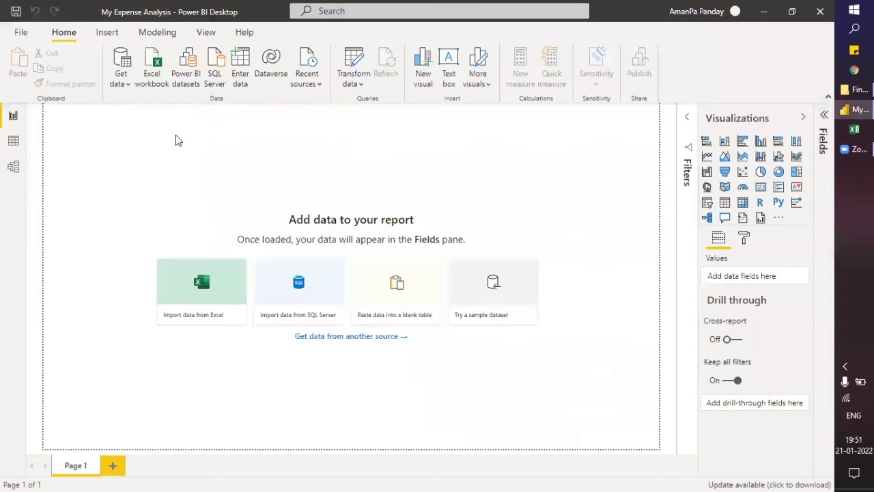
left_click(152, 68)
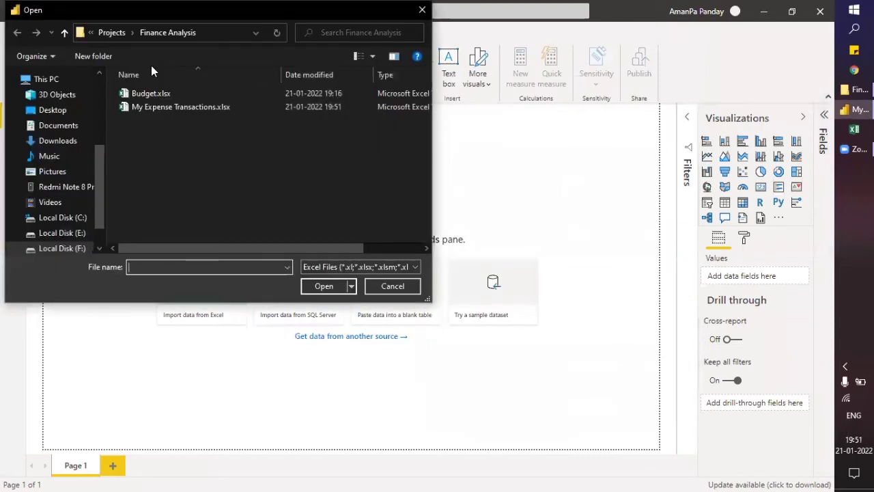
left_click(175, 107)
left_click(316, 285)
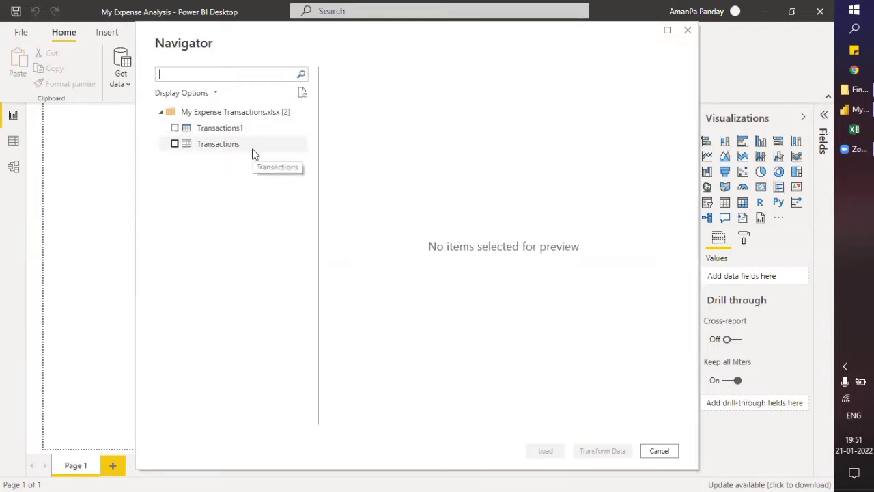
Compare the previews of the Transactions1 table and the Transactions sheet, including their rightmost columns
left_click(222, 128)
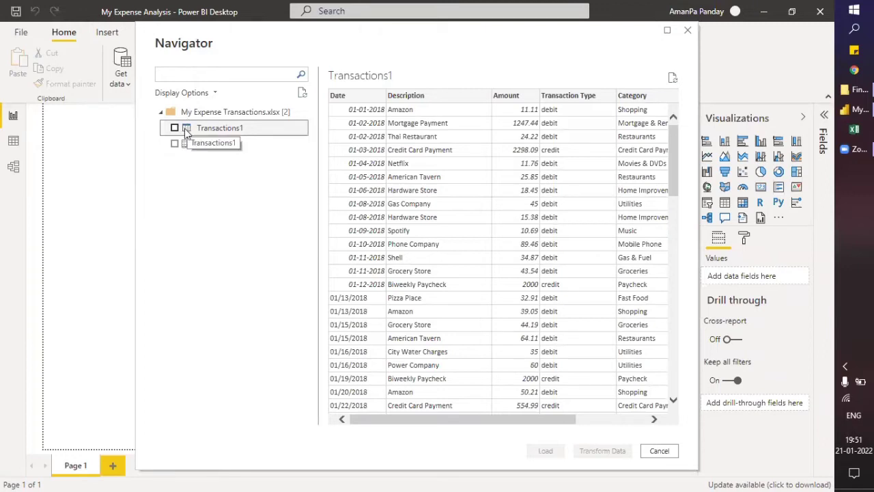
left_click(198, 146)
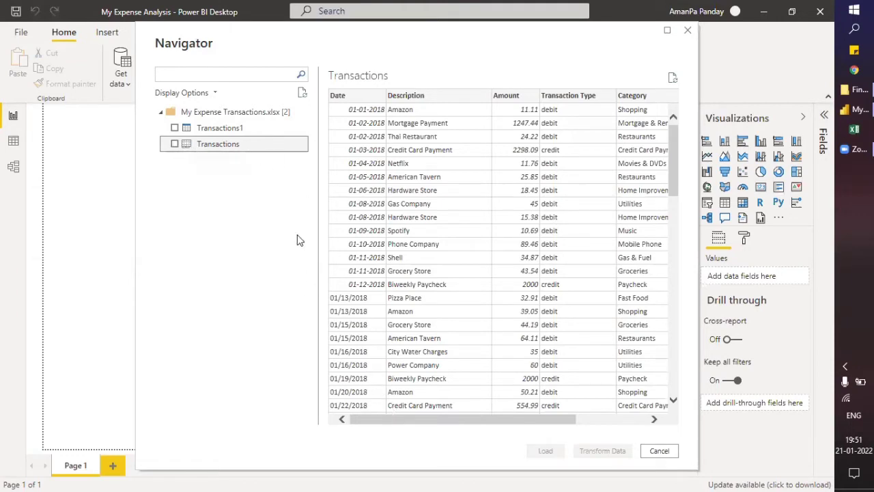
left_click(218, 128)
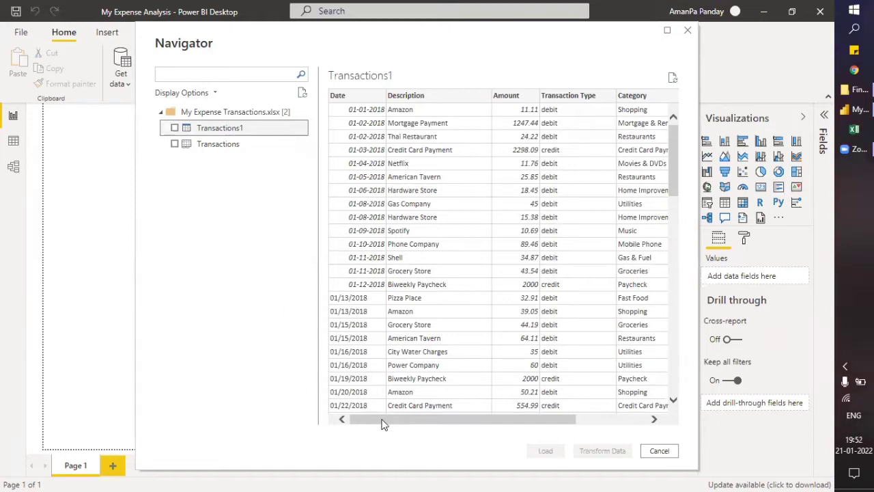
left_click_drag(437, 424, 553, 423)
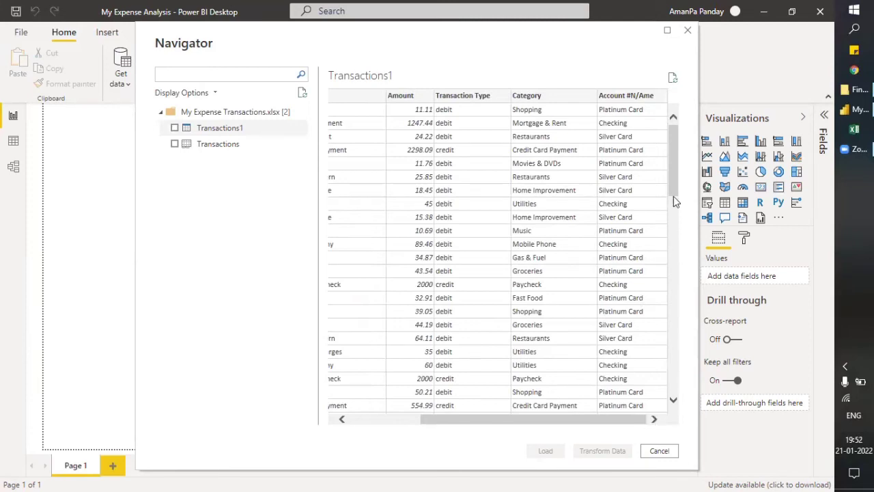
left_click_drag(619, 419, 487, 395)
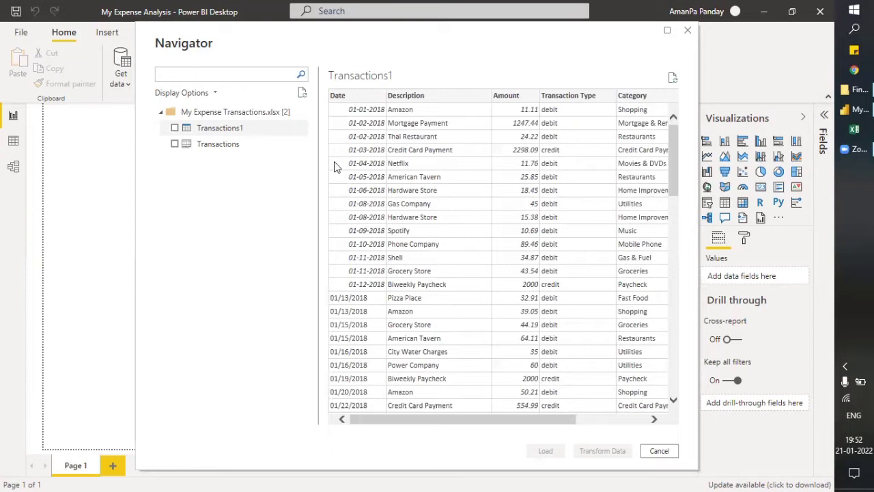
left_click(205, 146)
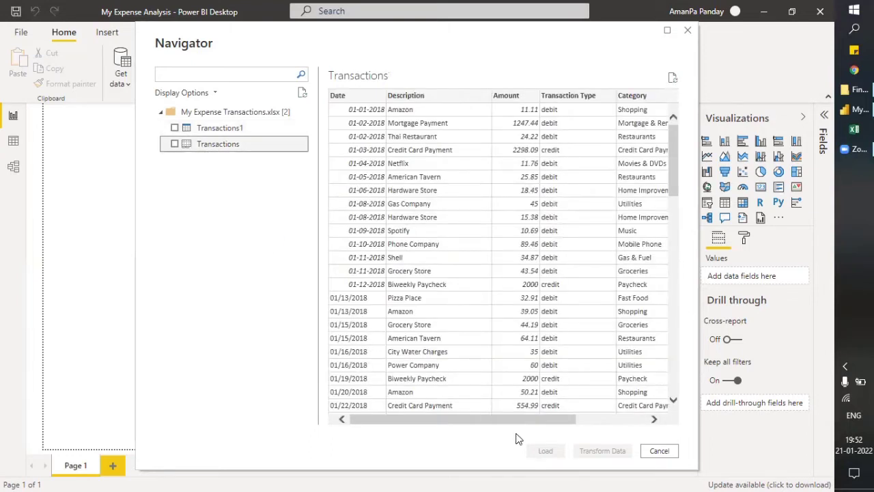
left_click_drag(465, 420, 433, 424)
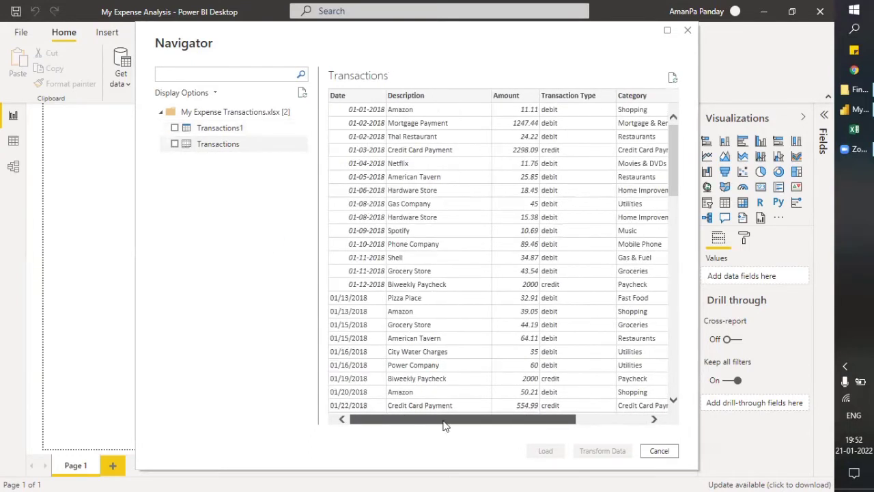
Select the Transactions1 table for import
left_click(202, 128)
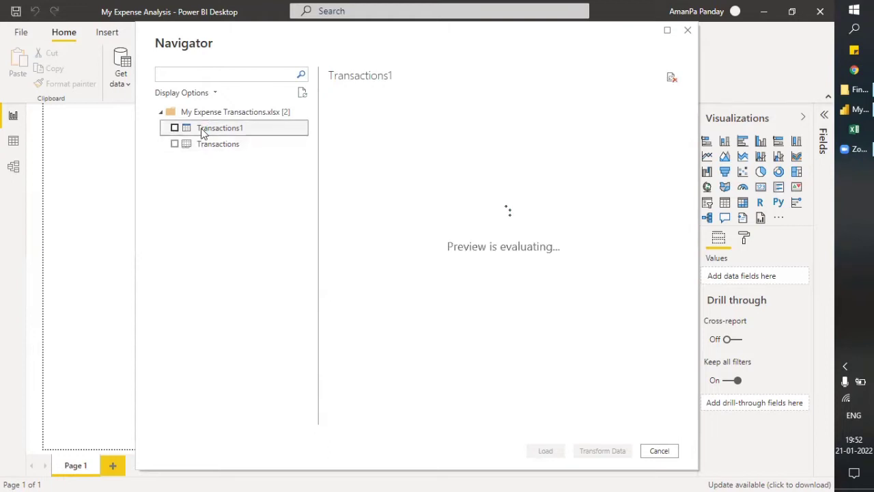
left_click(174, 128)
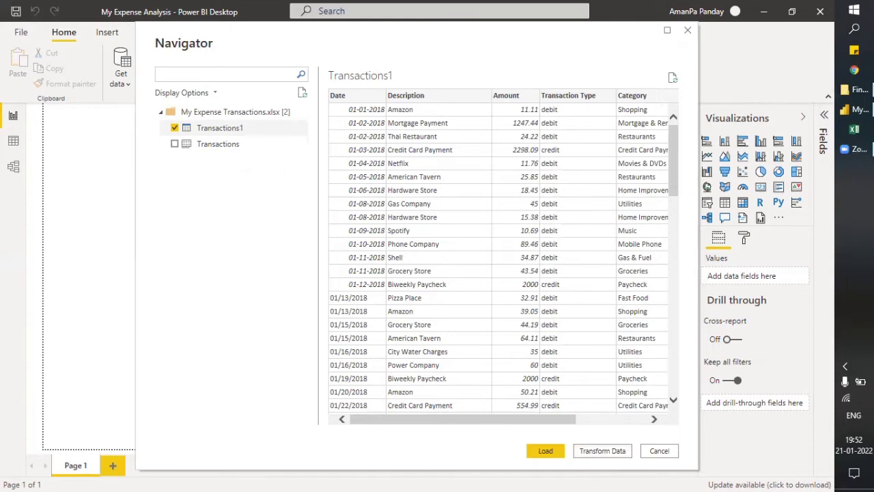
Switch to the project folder, reopen My Expense Transactions.xlsx in Excel and dismiss the Office activation notice
left_click(857, 90)
double_click(427, 183)
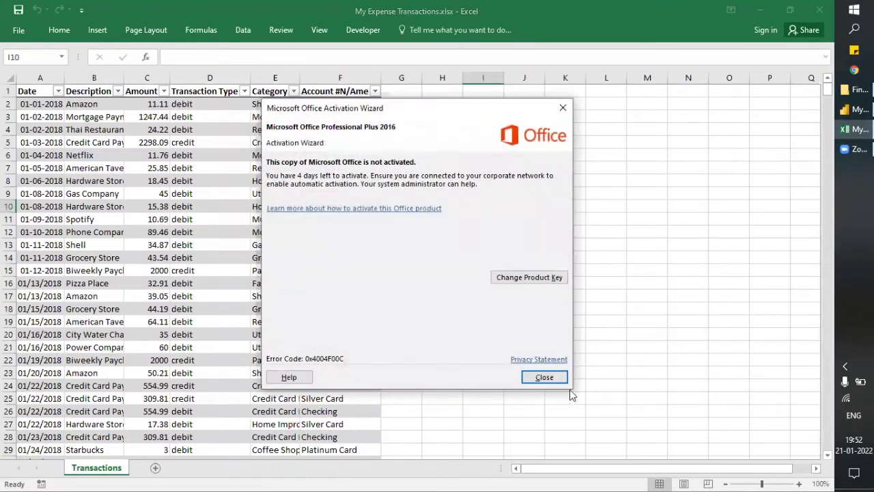
left_click(549, 377)
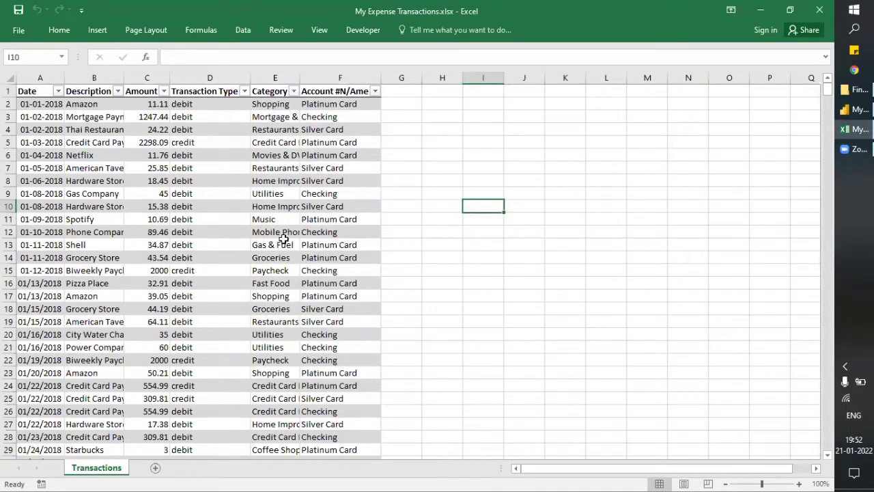
Highlight the entire Transactions worksheet and look across the empty columns beyond the data table
left_click(8, 78)
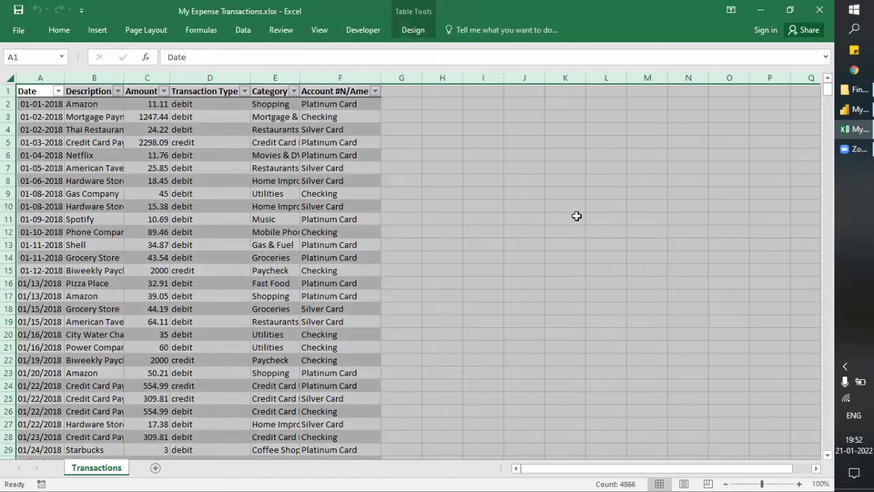
left_click(597, 228)
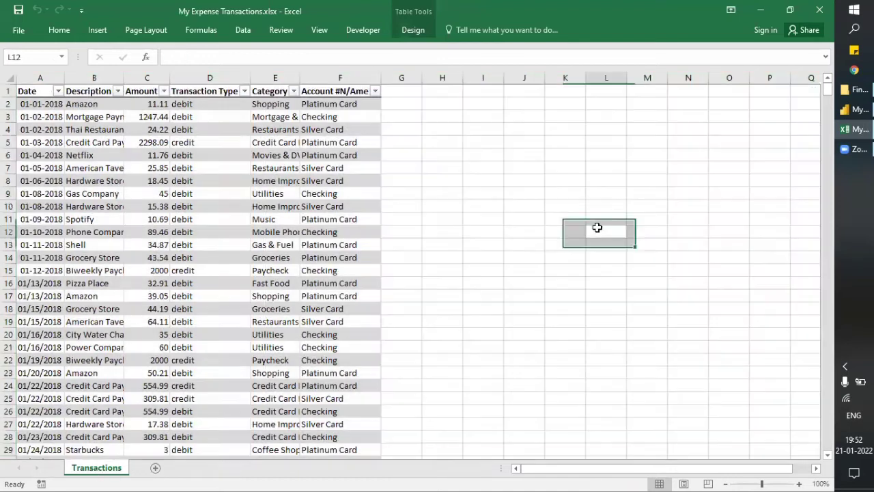
left_click_drag(39, 78, 594, 160)
left_click(586, 153)
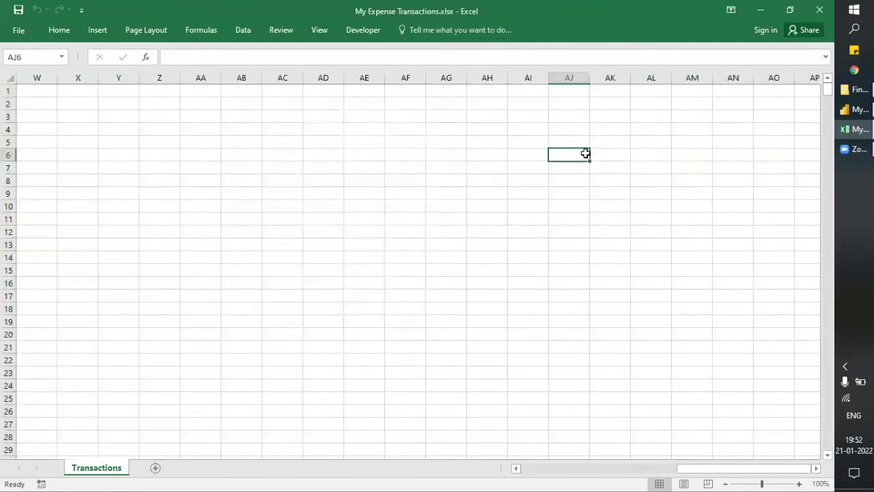
Return to cell A1 and select the full table range A1:F811 to examine its extent
key("ctrl+Up")
key("ctrl+Left")
key("ctrl+Left")
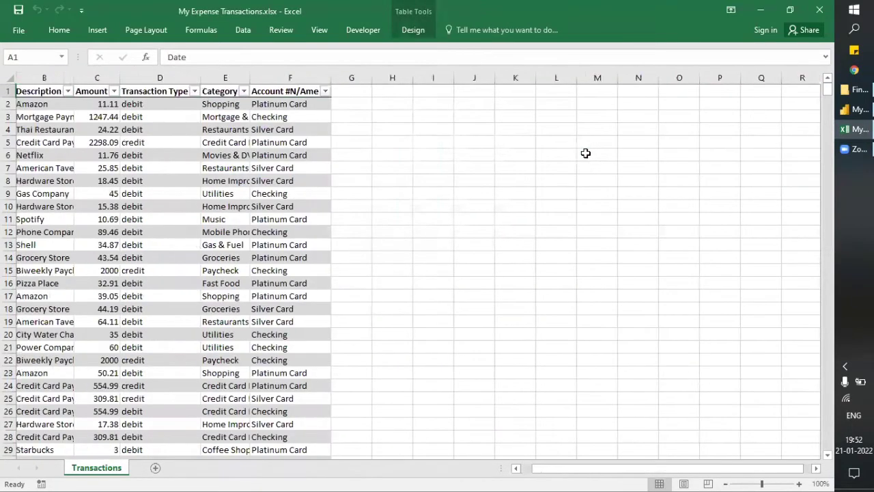
key("ctrl+shift+Right")
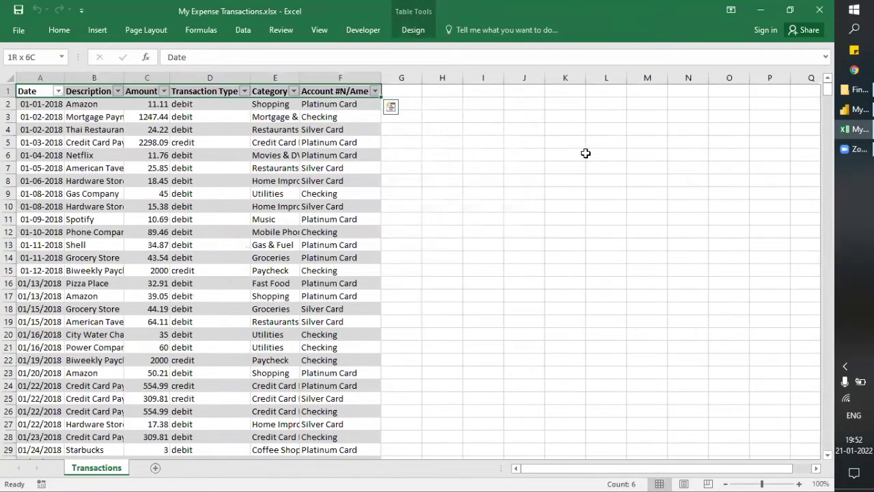
key("ctrl+shift+Down")
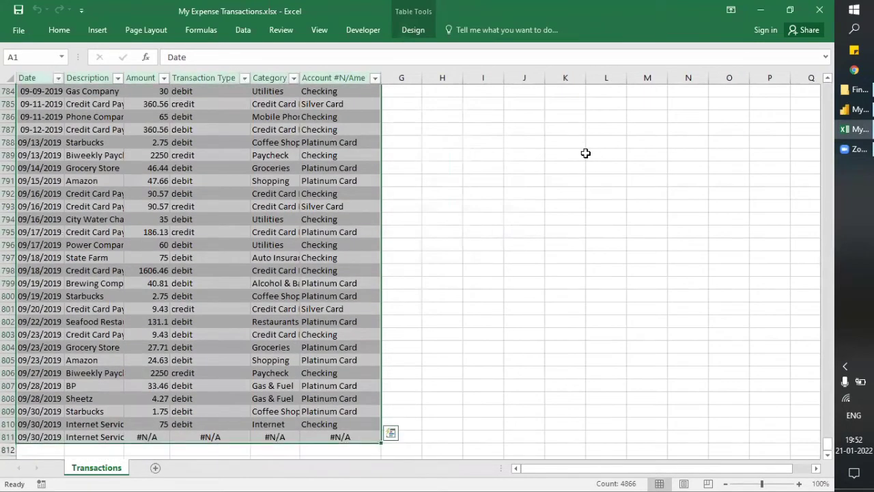
scroll(385, 225, "up", 4)
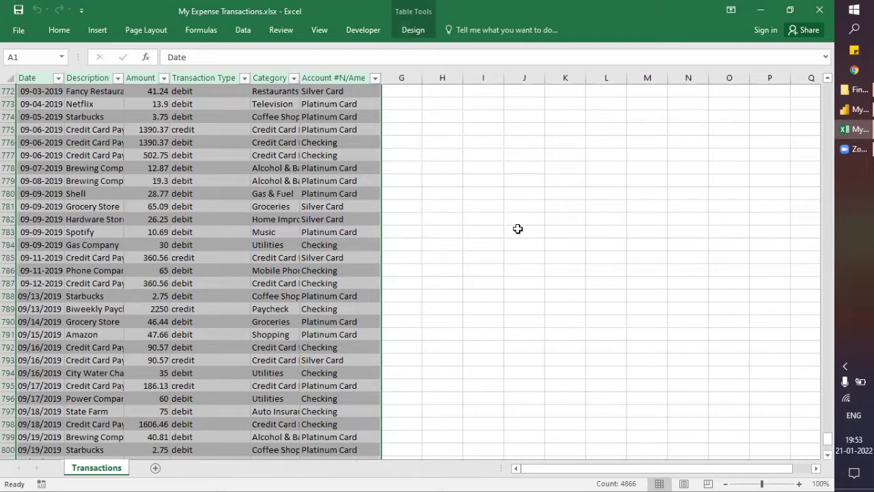
Examine the worksheet's limits by jumping to its last column and last row, and return to cell A1
left_click(89, 117)
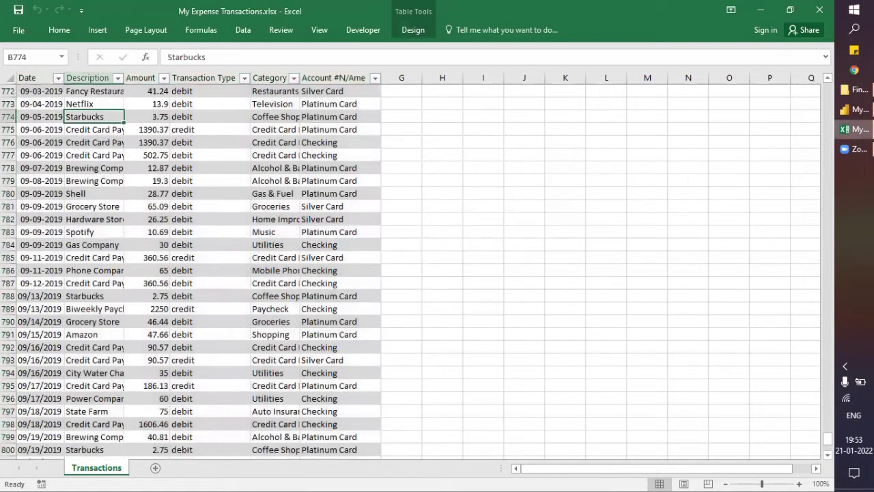
key("ctrl+Right")
key("ctrl+Right")
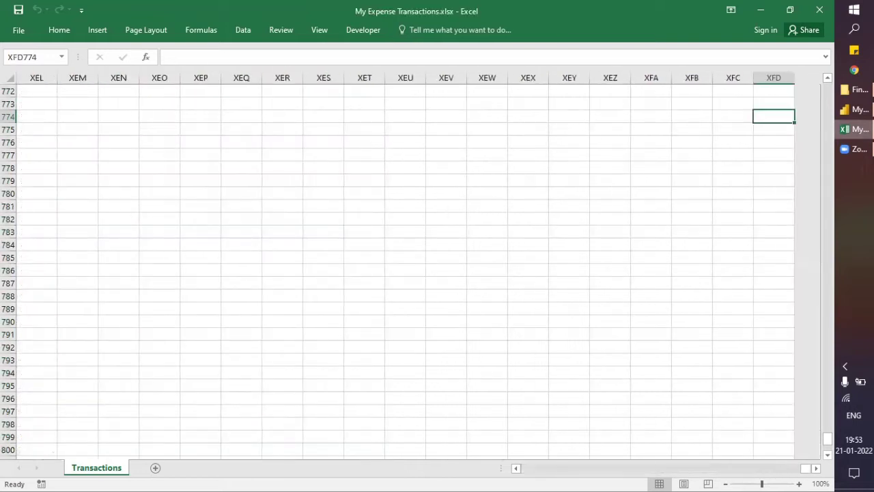
key("ctrl+Left")
key("ctrl+Left")
key("ctrl+Down")
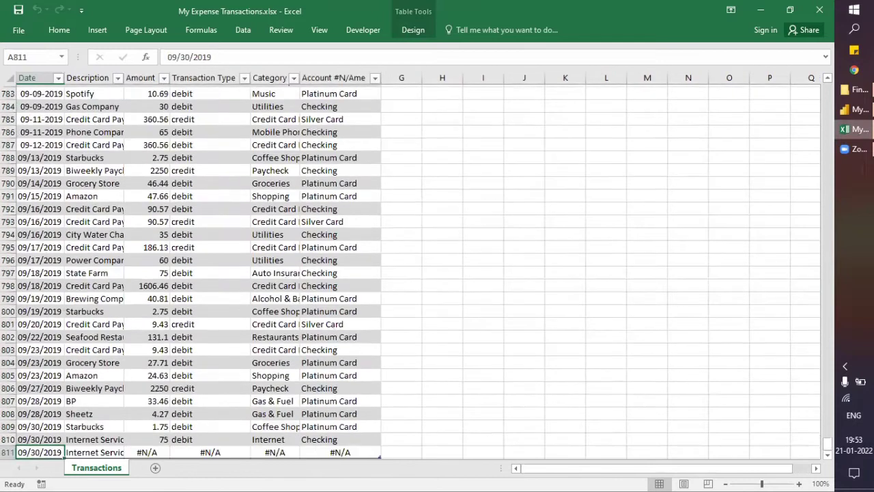
key("ctrl+Down")
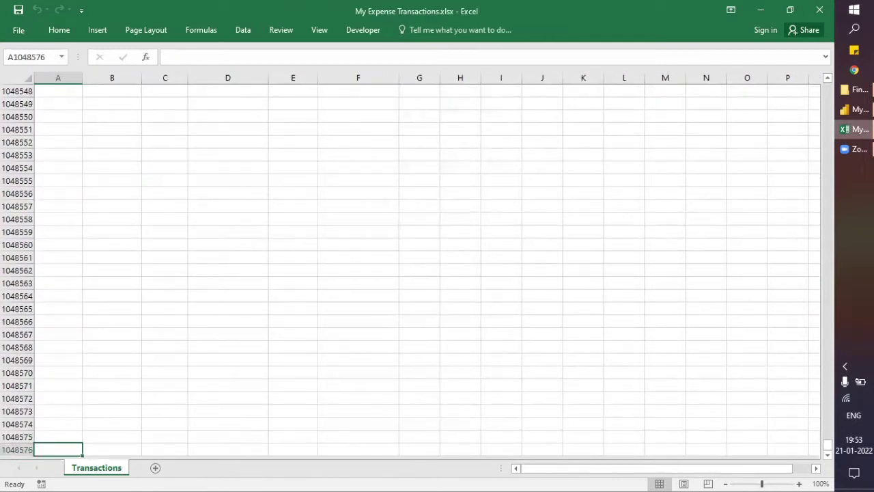
key("ctrl+Up")
key("ctrl+Up")
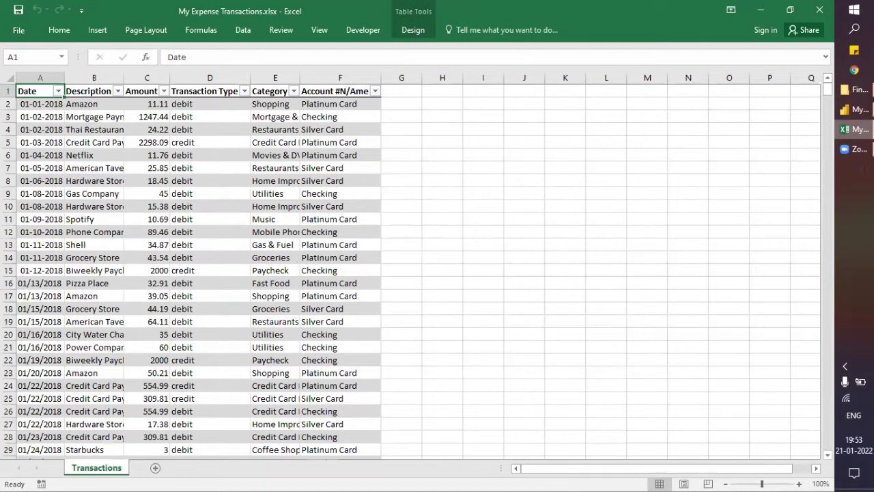
Close the workbook and switch back to the Power BI Desktop import preview
key("ctrl+w")
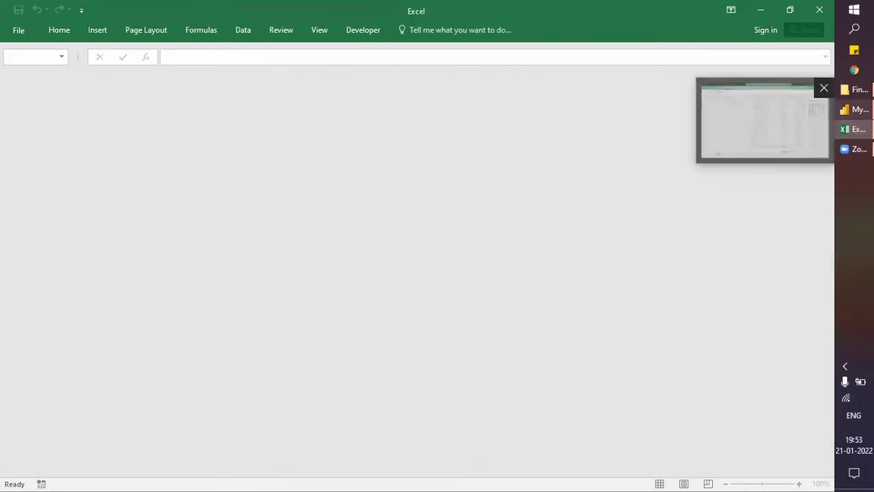
left_click(855, 110)
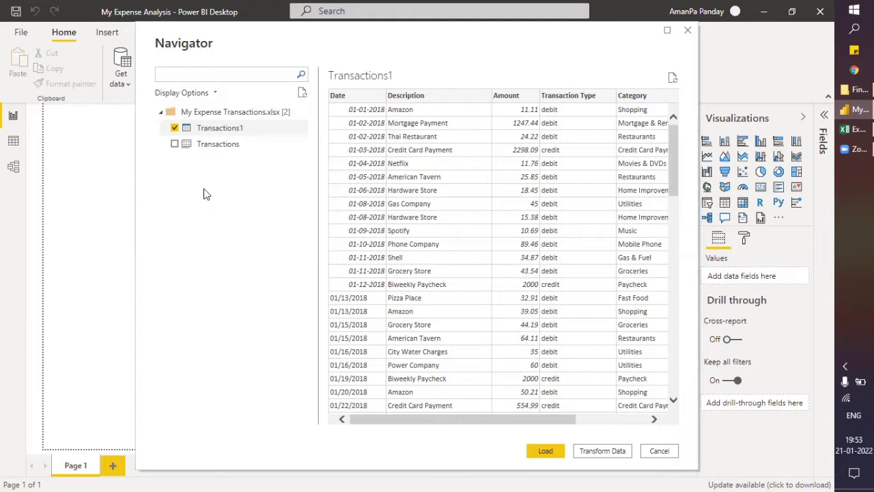
Recheck the sheet and table previews and open the Transactions1 table in Power Query Editor for transformation
left_click(212, 143)
left_click(213, 129)
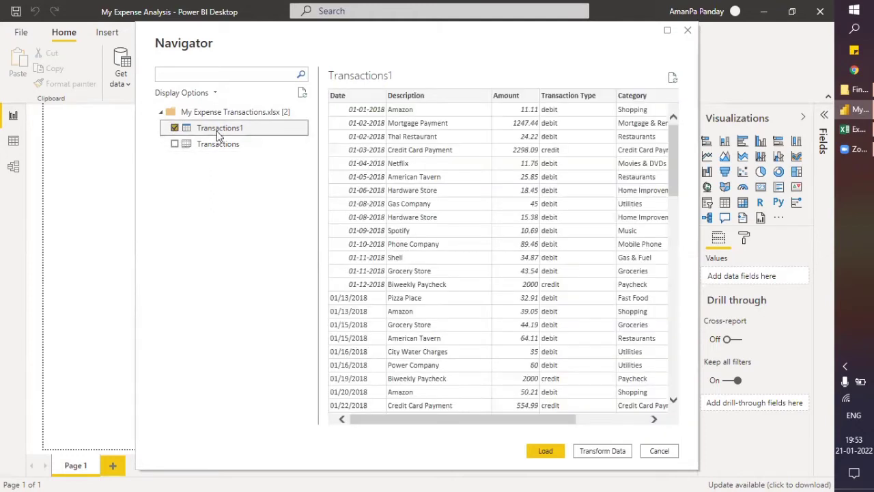
left_click(608, 451)
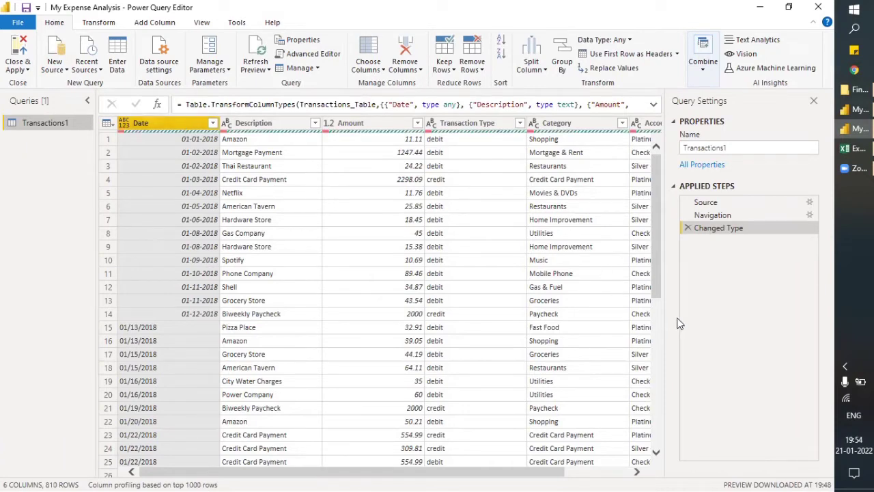
Narrow the Query Settings pane, review the Date column's filter values, and close the list without filtering
left_click_drag(667, 314, 719, 313)
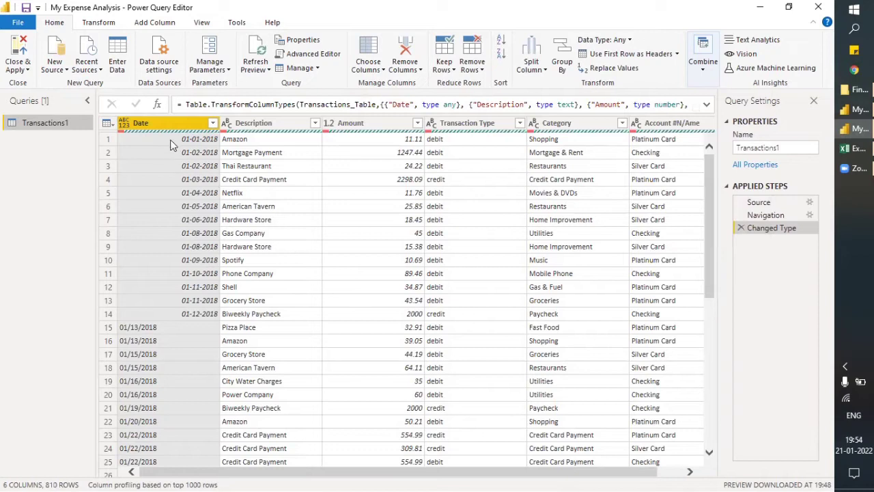
left_click(212, 125)
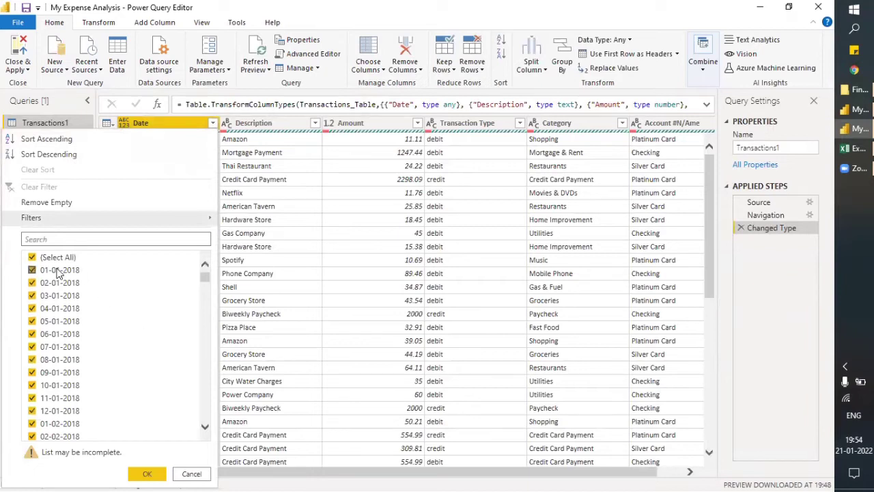
left_click_drag(205, 278, 205, 430)
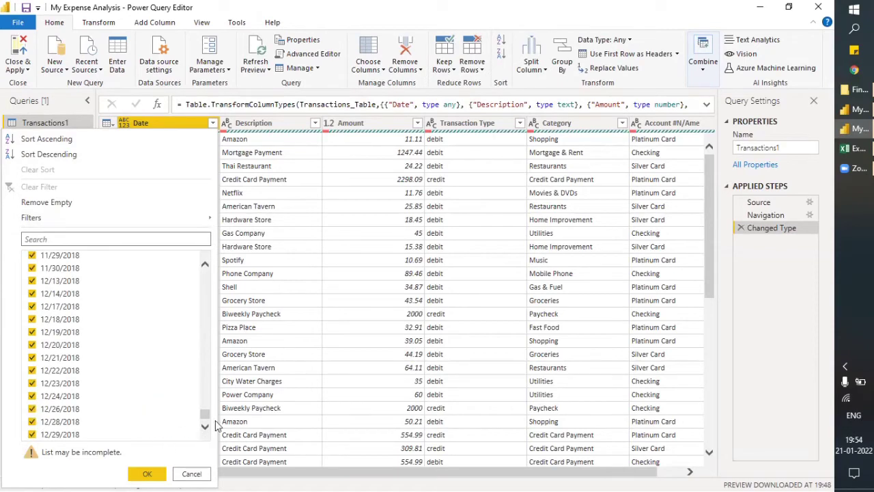
scroll(204, 419, "up", 1)
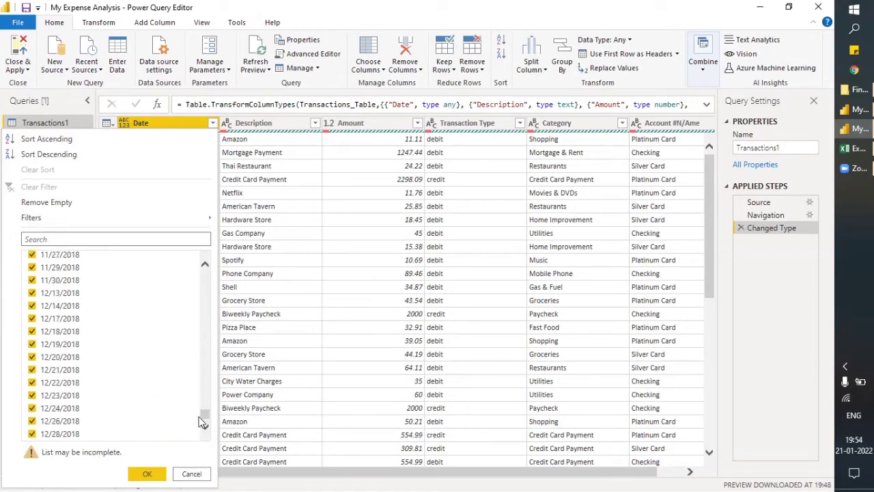
left_click_drag(208, 419, 210, 274)
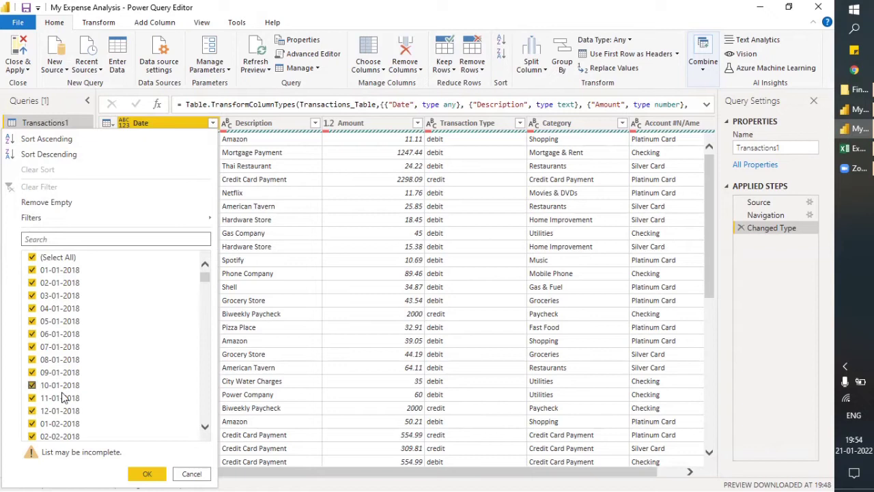
scroll(62, 383, "down", 2)
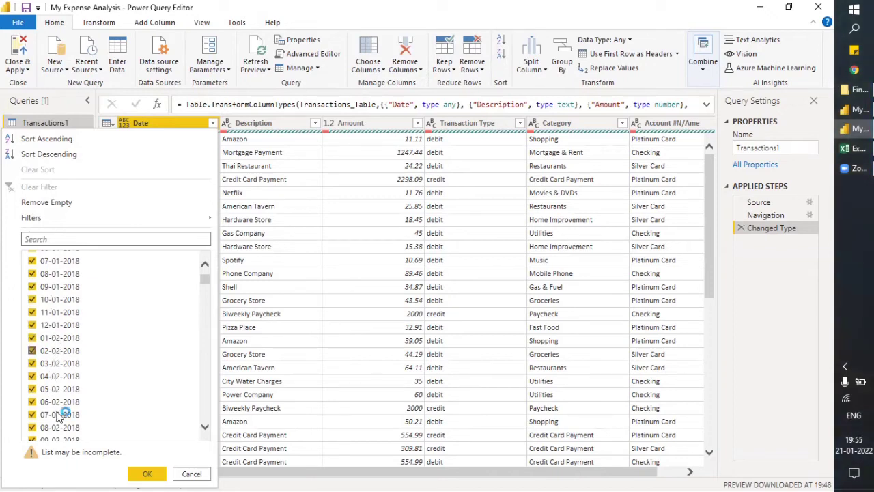
scroll(80, 384, "down", 2)
scroll(79, 384, "down", 3)
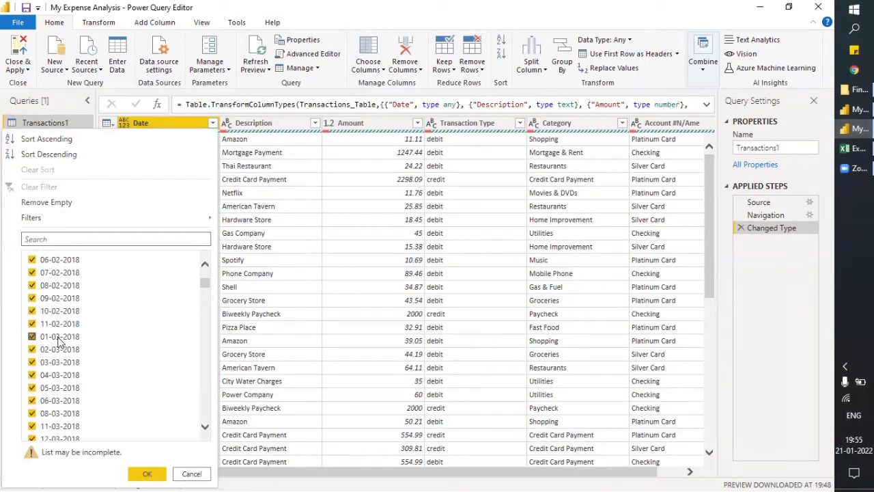
left_click(192, 474)
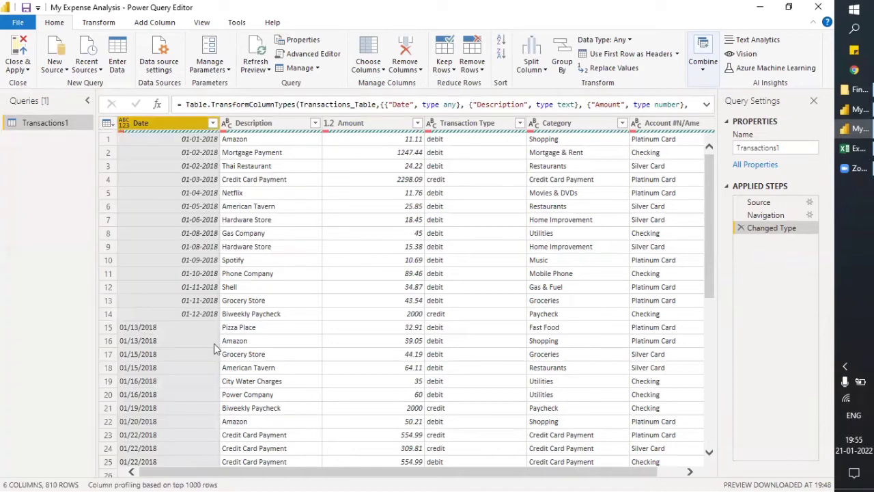
Review the Description, Amount, Transaction Type and Category columns in turn, checking the distinct values in Transaction Type
left_click(268, 126)
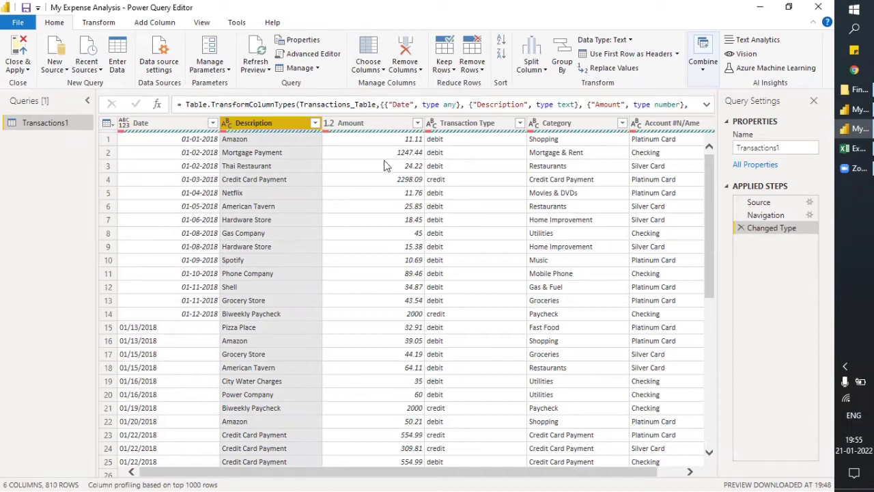
left_click(385, 128)
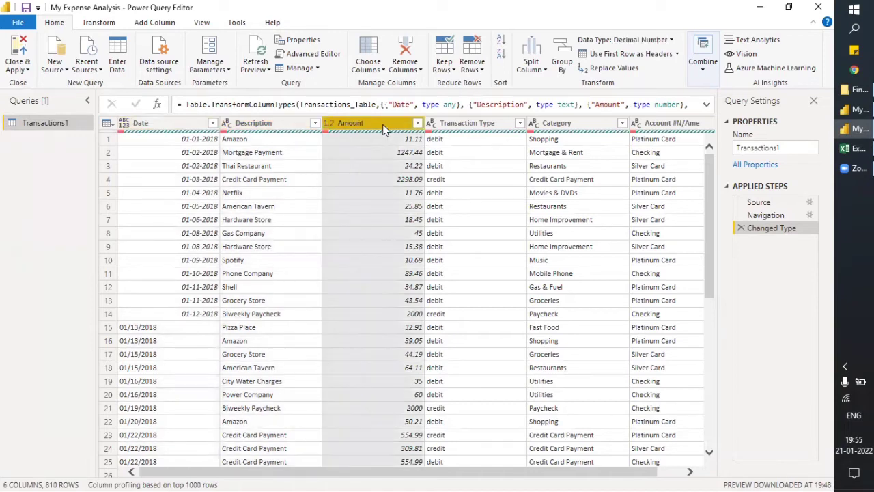
left_click(468, 126)
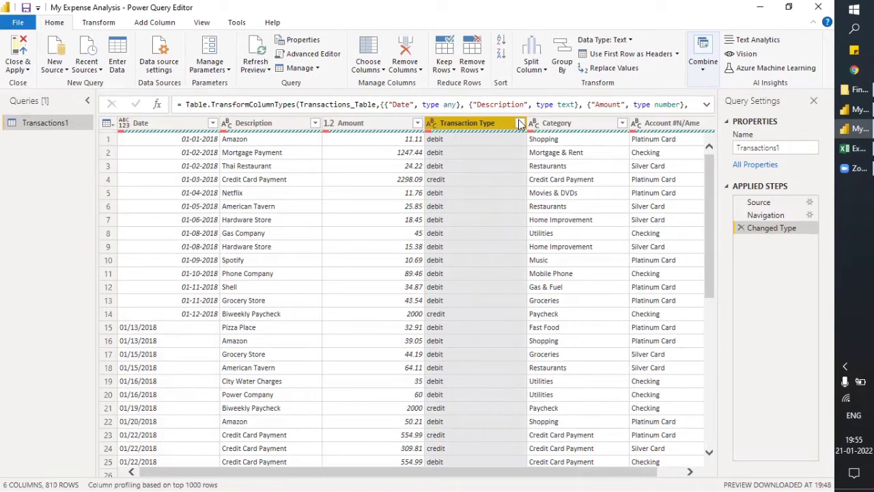
left_click(519, 124)
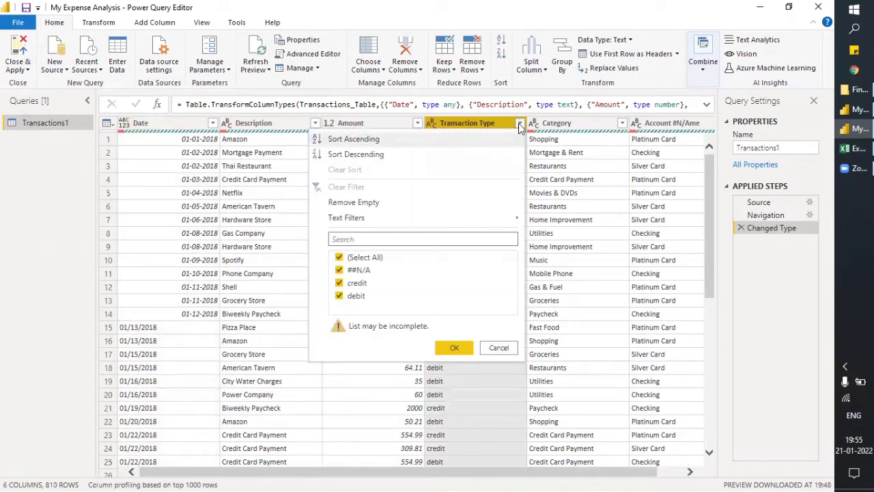
left_click(587, 138)
left_click(594, 126)
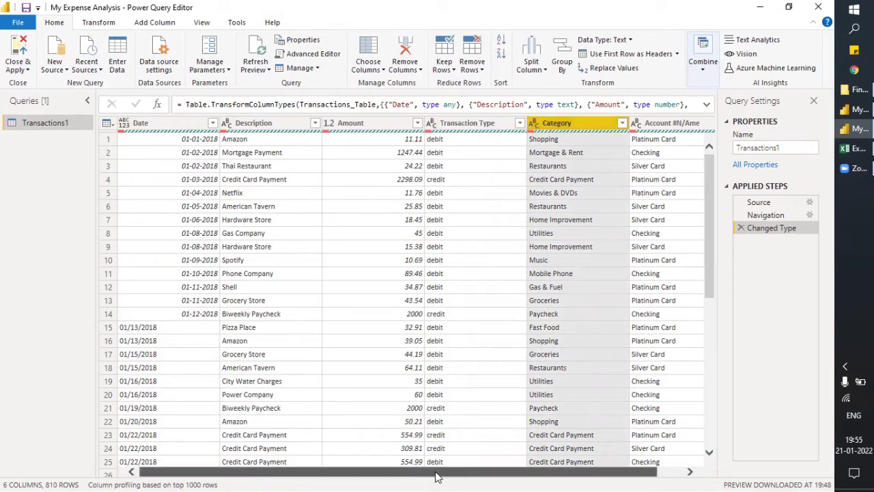
Check the distinct values of the Account #N/Ame column without filtering and return to the first columns
left_click_drag(437, 474, 530, 474)
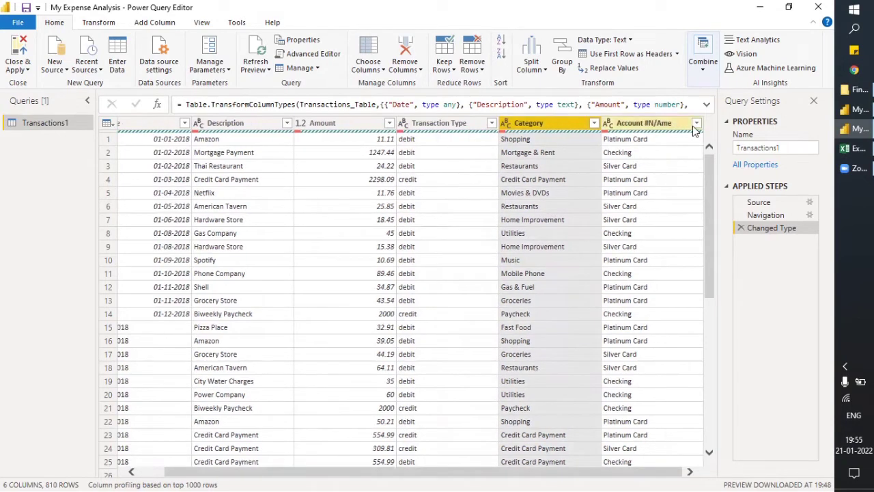
left_click(669, 124)
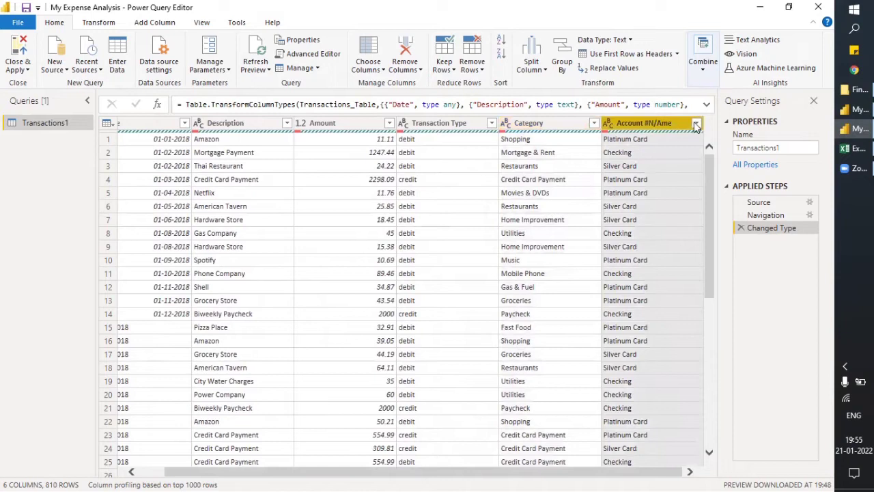
left_click(696, 124)
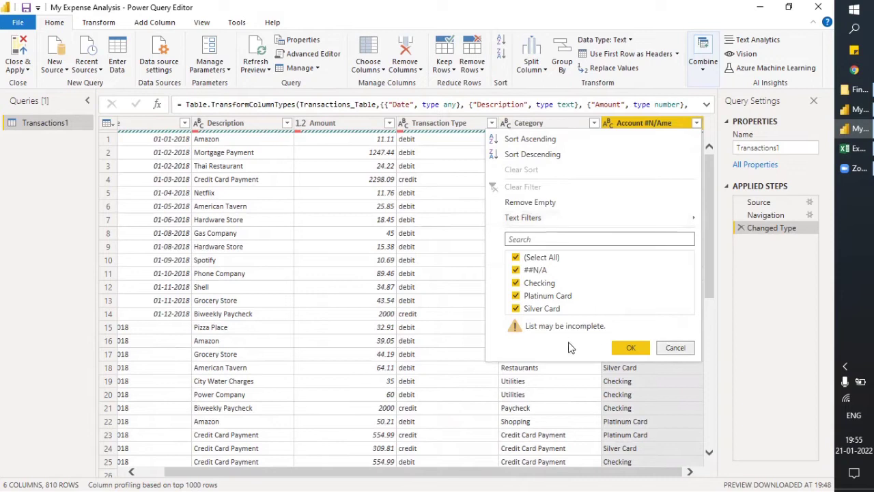
left_click(663, 347)
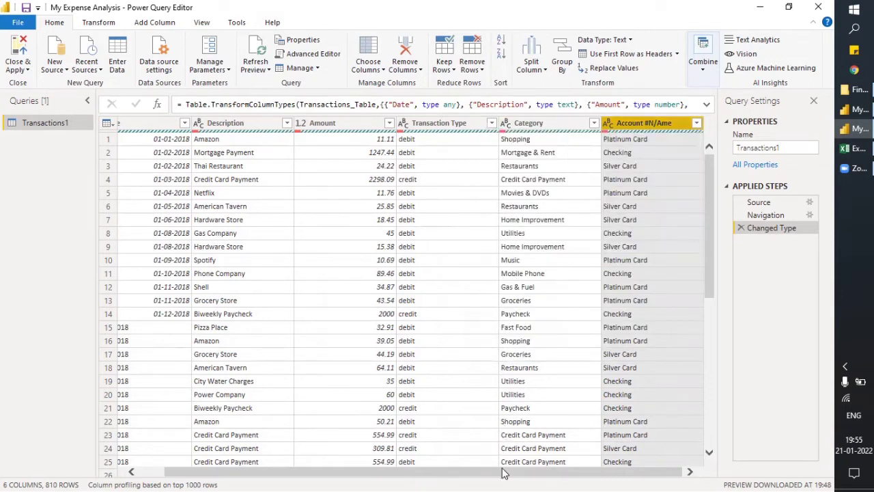
left_click_drag(503, 471, 442, 477)
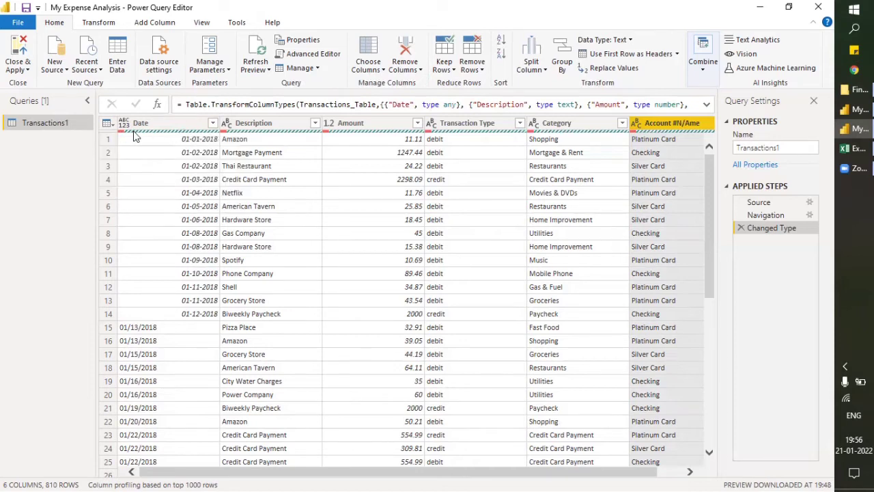
Inspect the quality bars beneath the Date and Account #N/Ame column headers
mouse_move(140, 134)
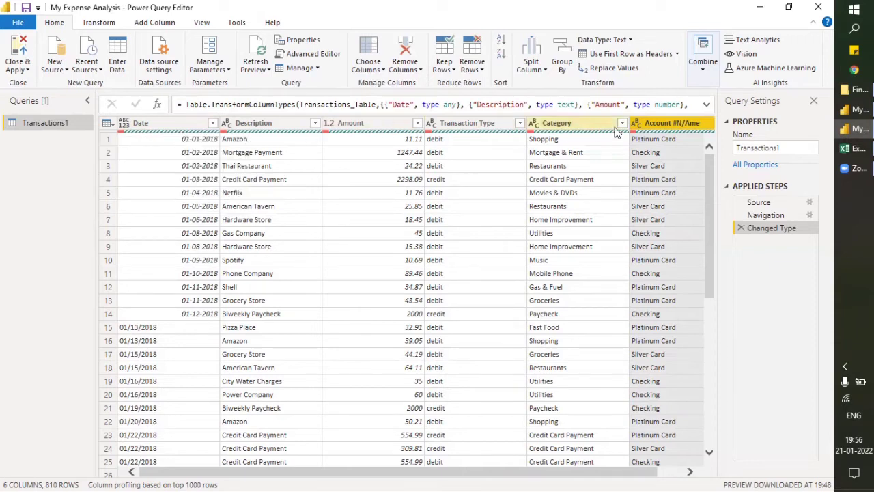
left_click_drag(489, 476, 594, 476)
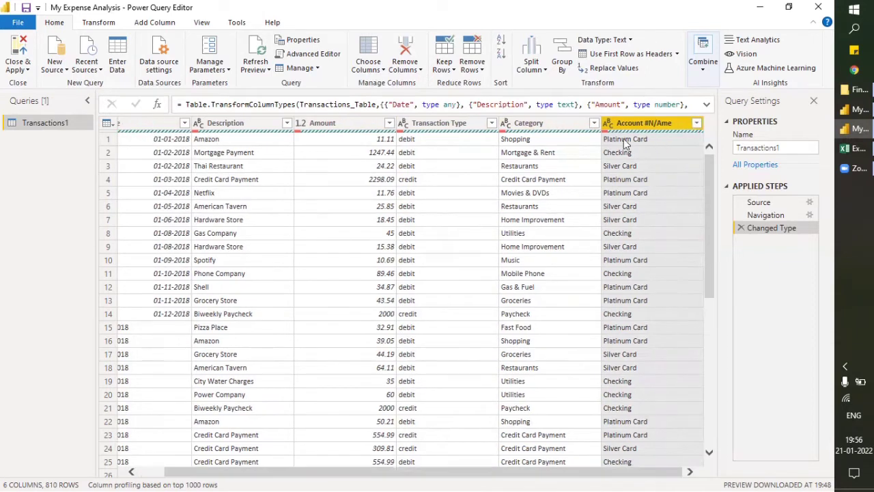
mouse_move(607, 136)
left_click_drag(343, 469, 273, 472)
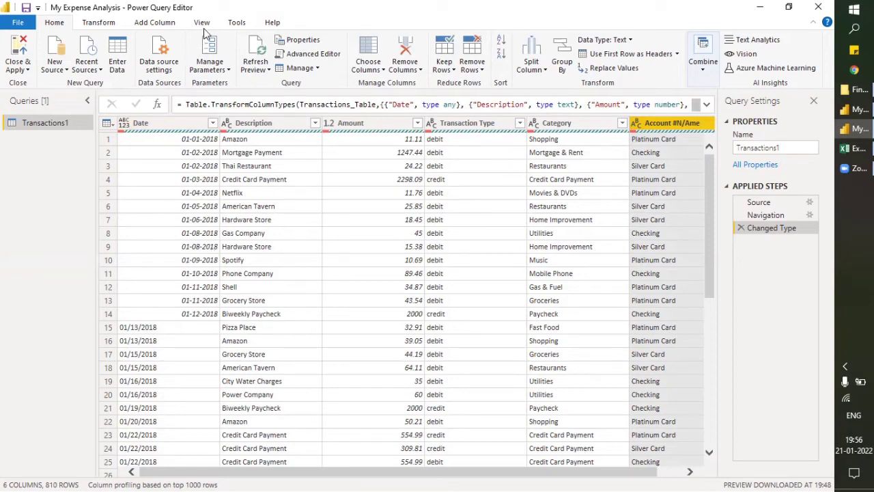
Show column quality in the data preview, examine the Date column's error figures, and hide column quality again
left_click(205, 23)
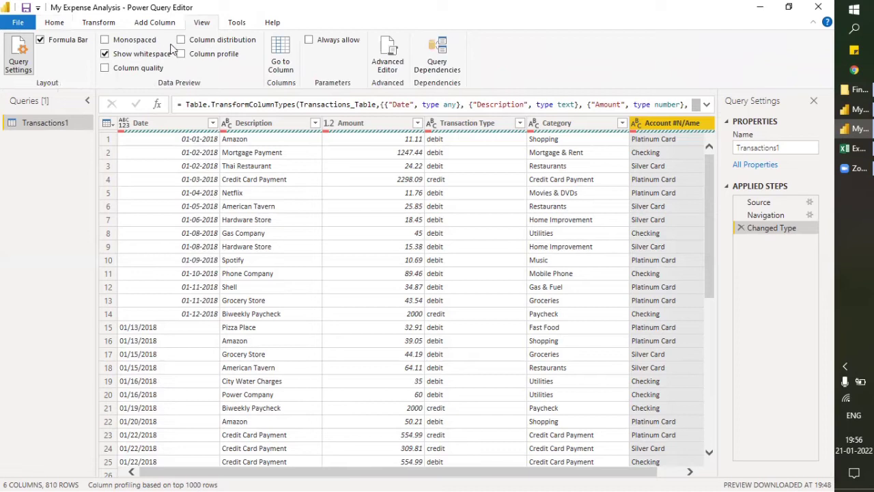
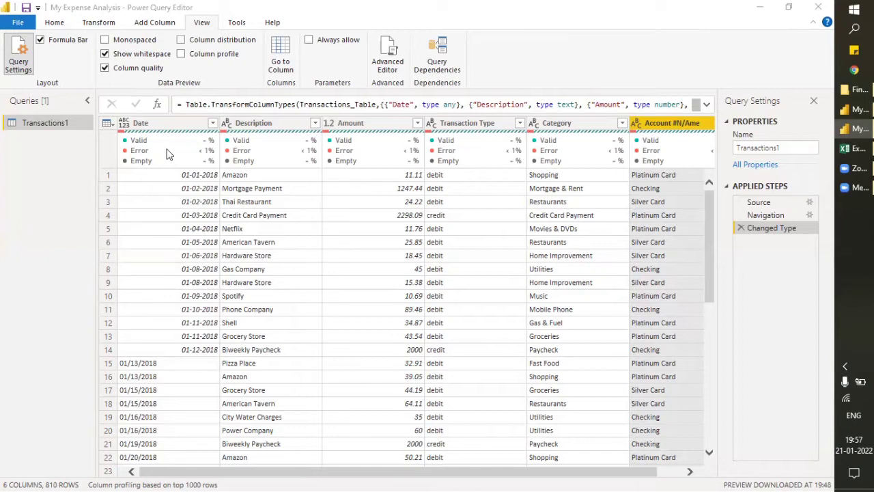
mouse_move(136, 157)
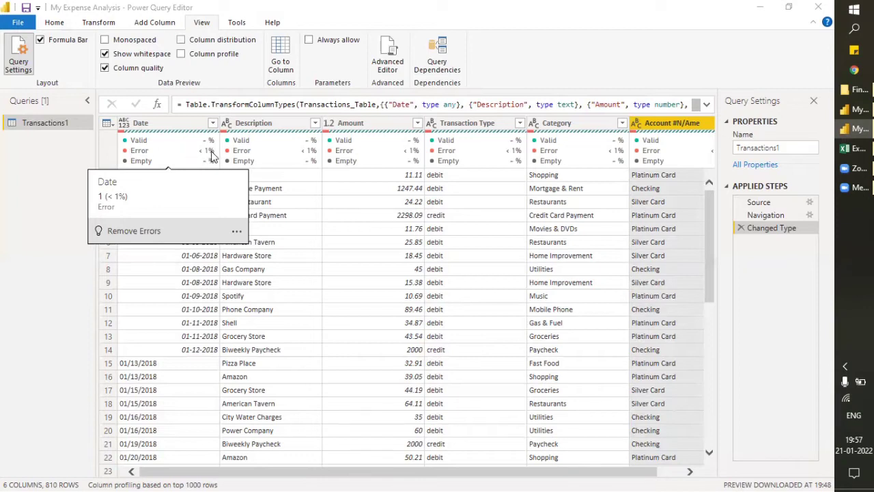
left_click(175, 140)
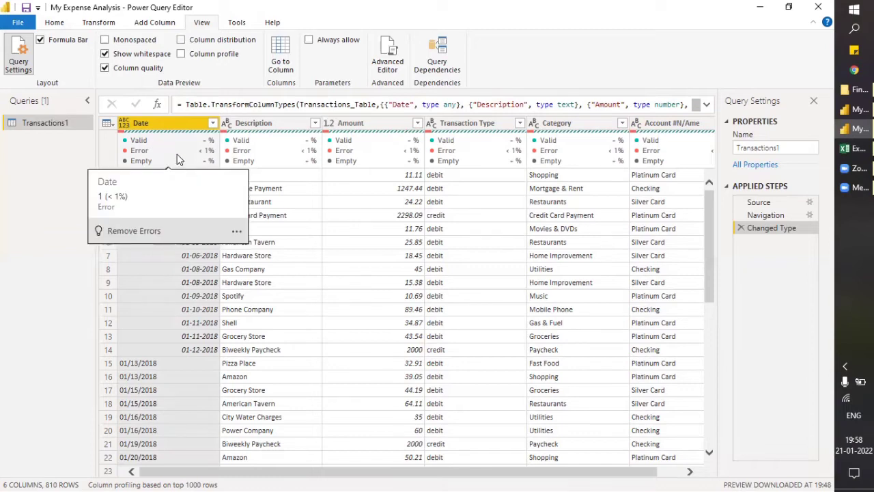
scroll(162, 277, "down", 7)
scroll(163, 276, "up", 7)
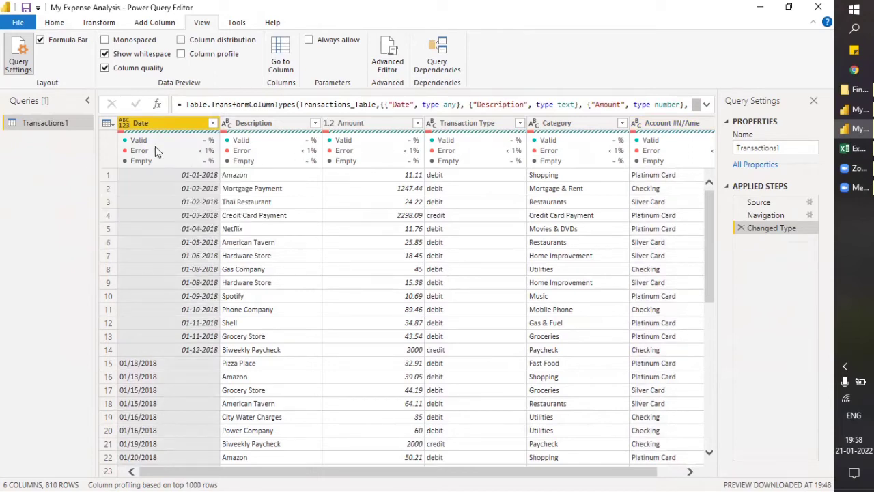
left_click(105, 69)
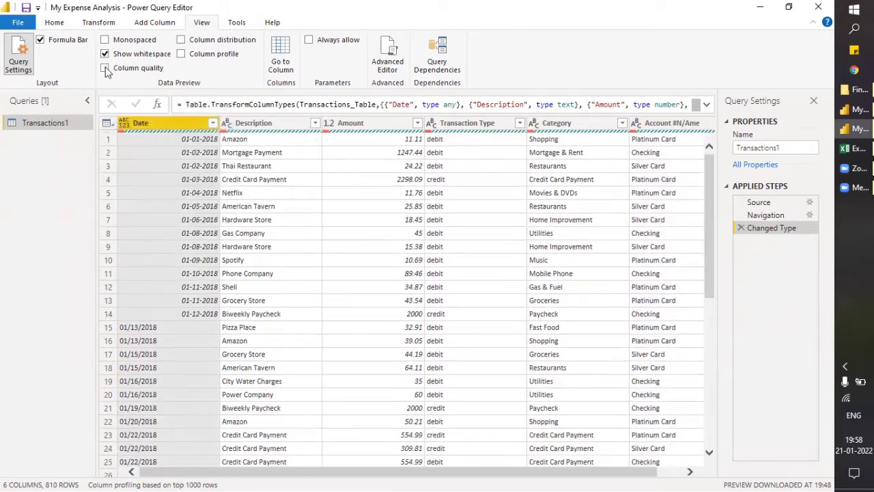
Examine the Date column with Column profile, then with Column distribution, and turn both views off
left_click(181, 54)
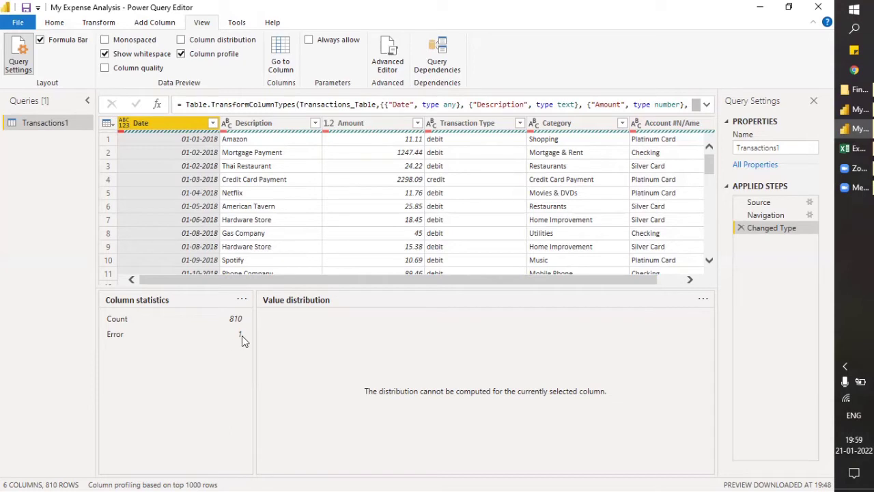
left_click_drag(245, 286, 240, 344)
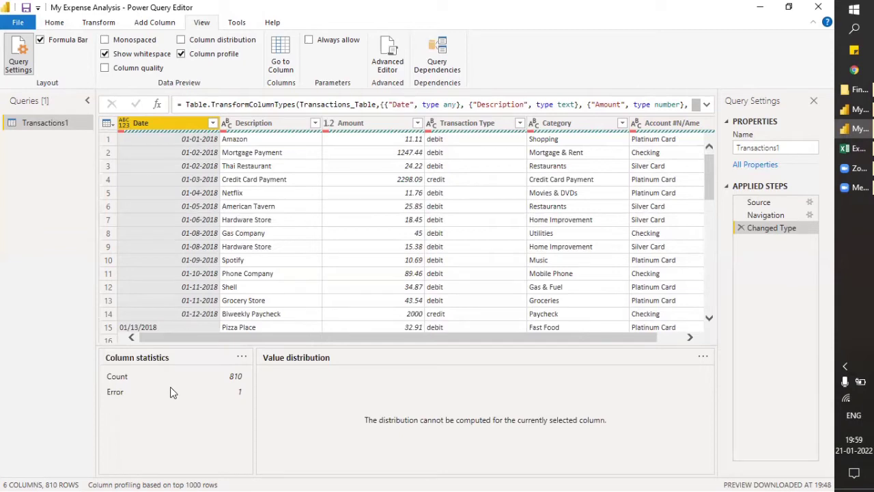
left_click(181, 54)
left_click(181, 39)
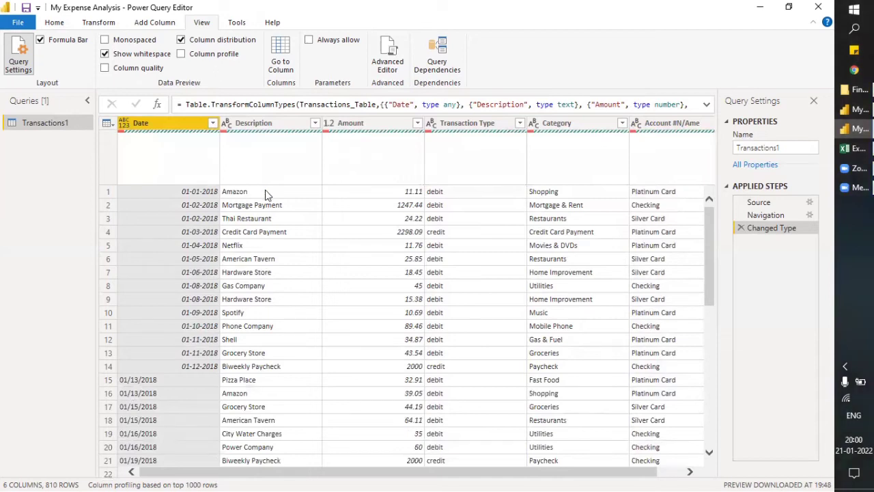
left_click(181, 39)
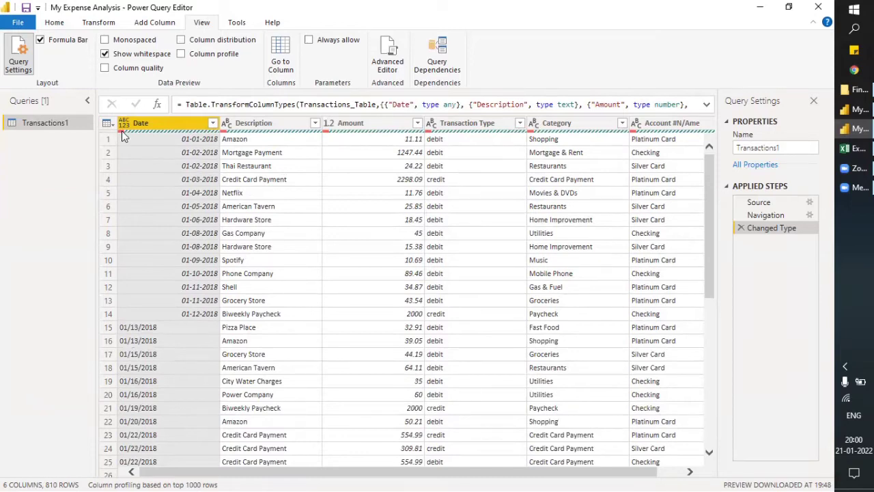
Look through the distinct values of the Date column for errors without applying a filter
mouse_move(124, 135)
left_click(213, 122)
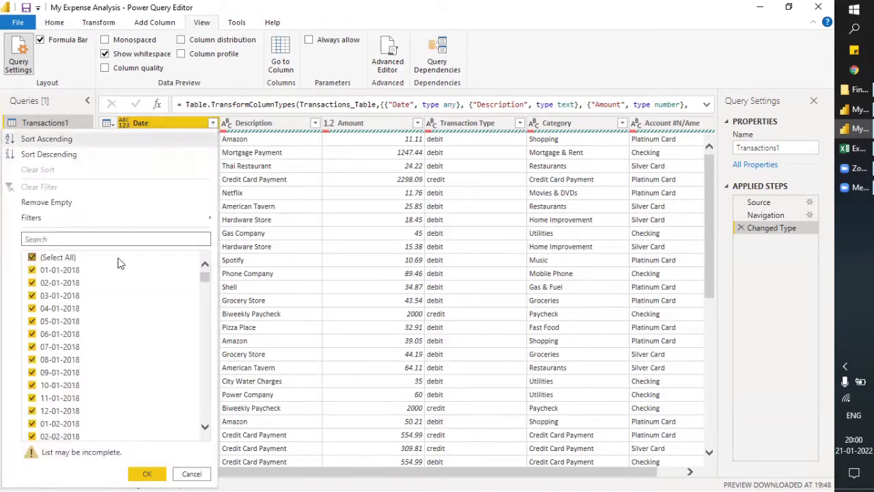
left_click(54, 257)
scroll(98, 293, "down", 5)
scroll(101, 315, "down", 10)
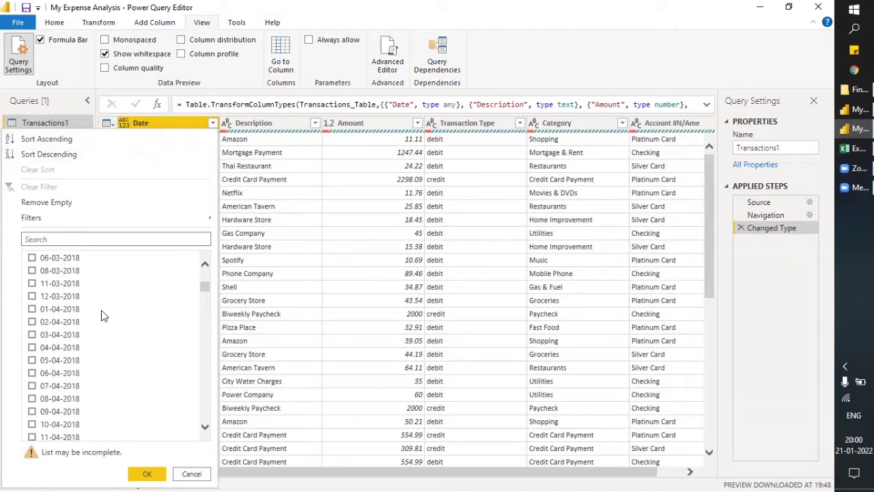
scroll(101, 315, "down", 12)
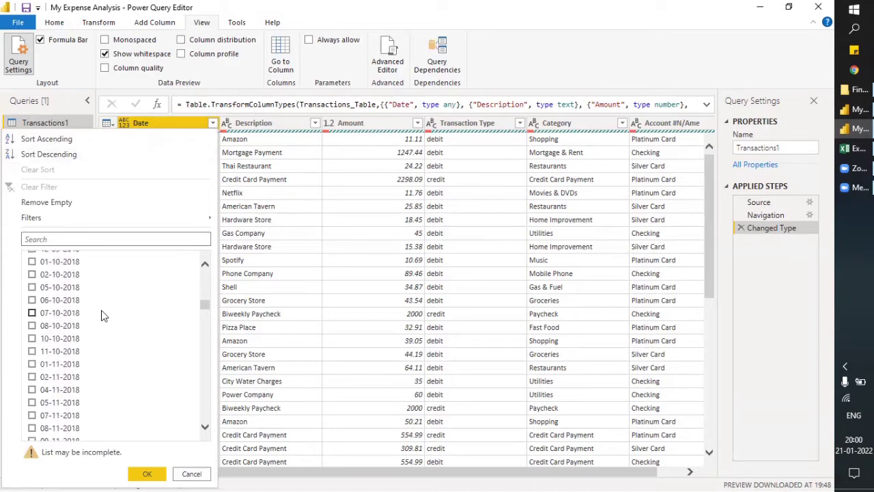
scroll(101, 316, "down", 7)
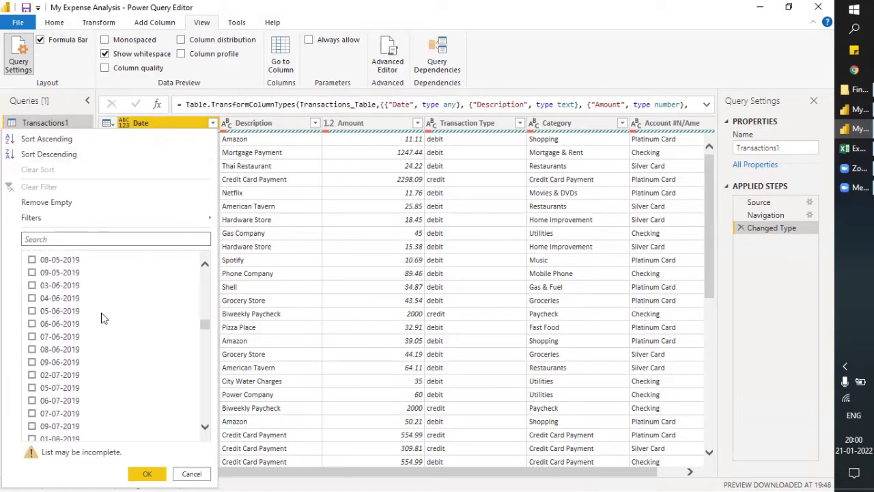
left_click(191, 473)
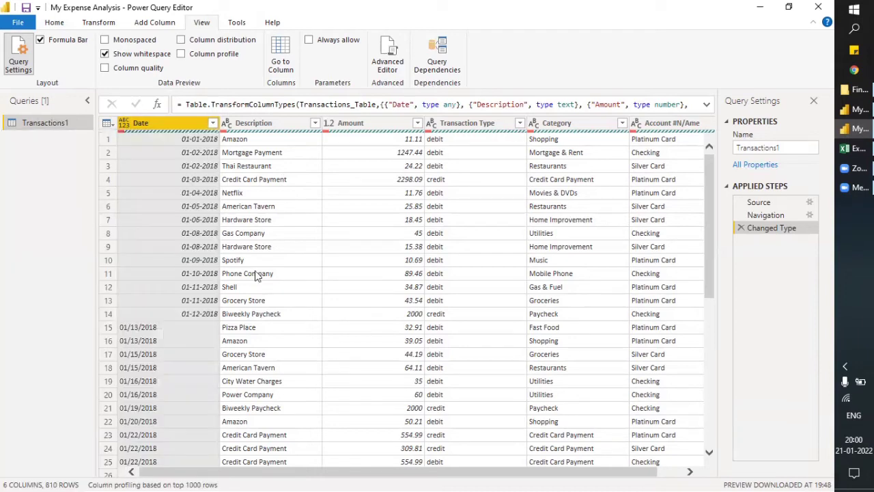
Review the Date entries in the preview rows, then close the Power Query Editor and apply the pending changes
left_click(54, 23)
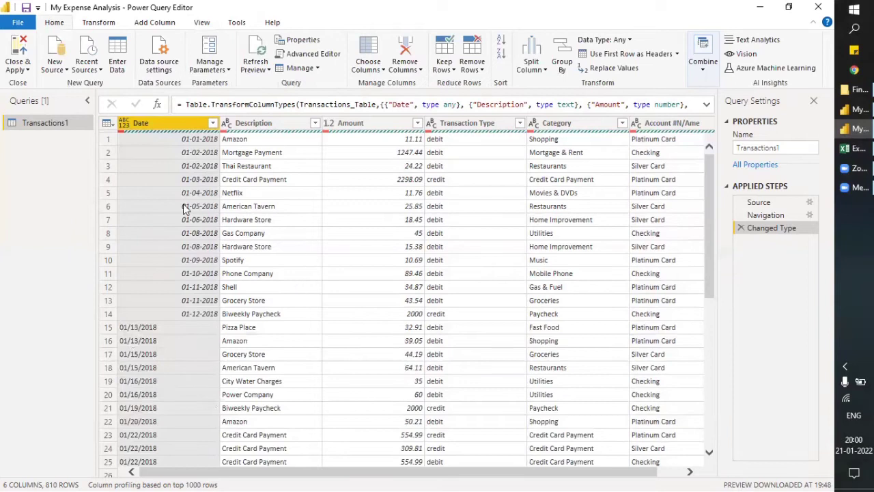
scroll(196, 338, "down", 7)
scroll(196, 338, "down", 1)
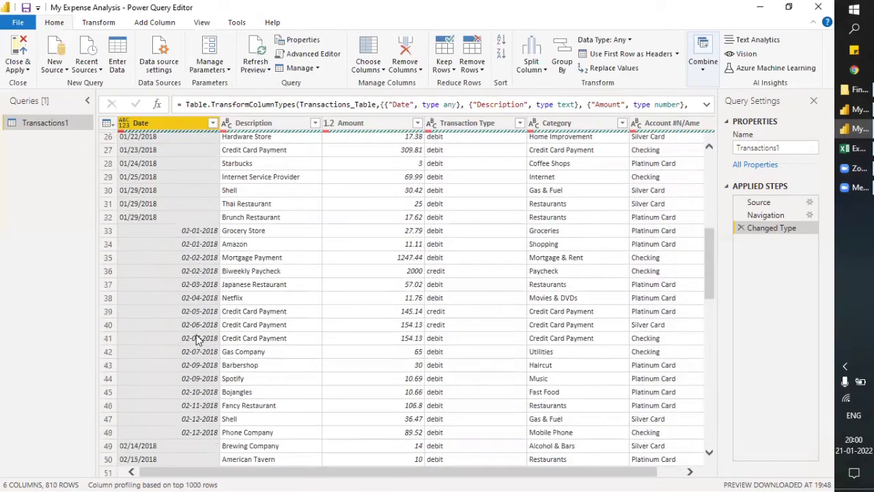
scroll(197, 338, "up", 8)
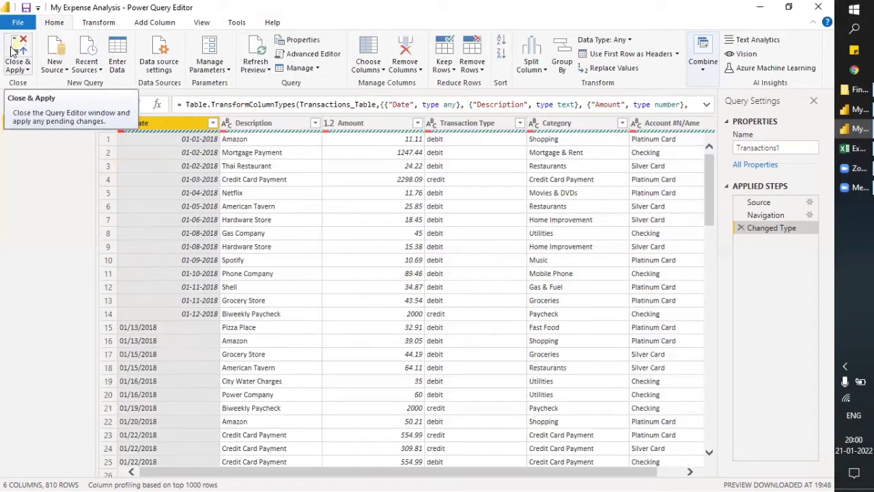
left_click(19, 69)
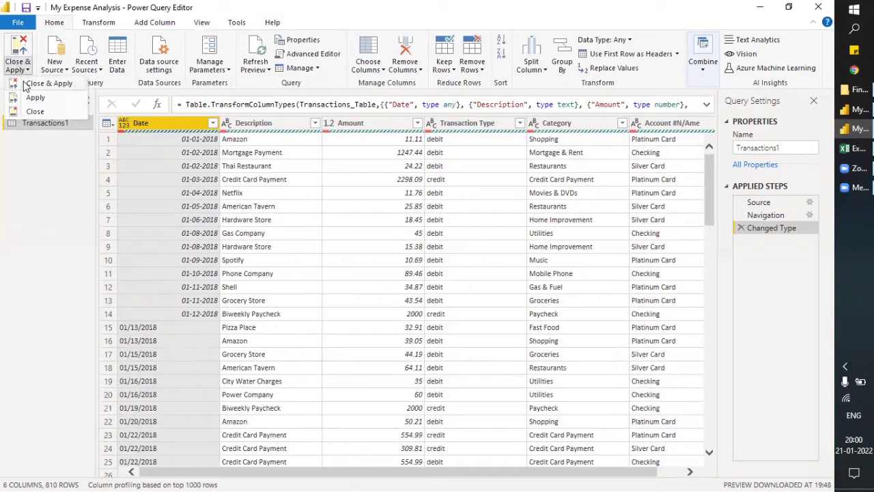
left_click(26, 84)
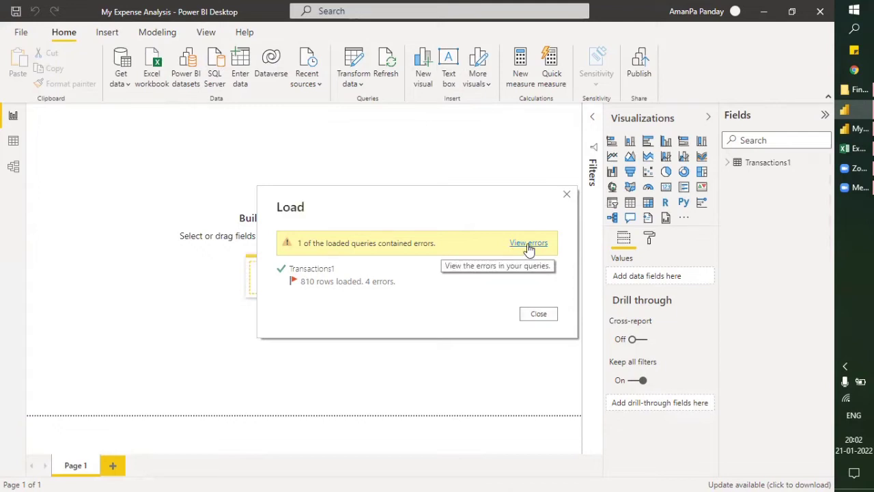
View the errors of the loaded Transactions1 query and switch to the Power Query Editor window
left_click(529, 243)
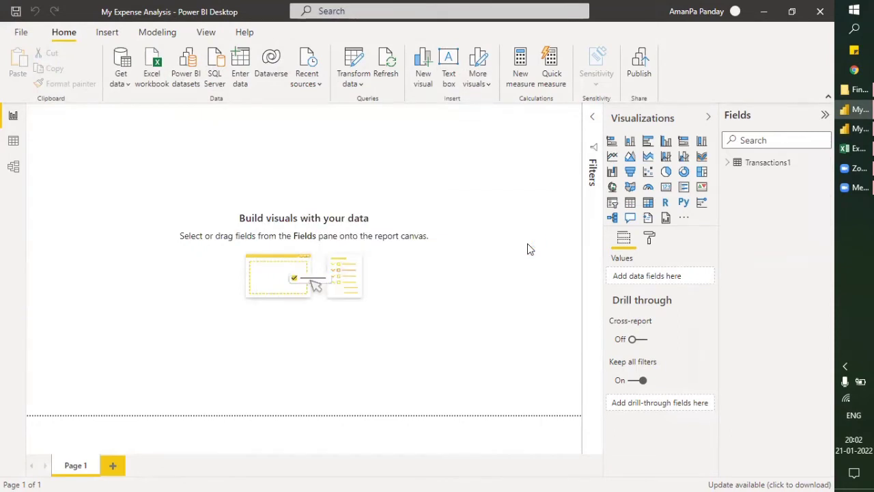
mouse_move(847, 131)
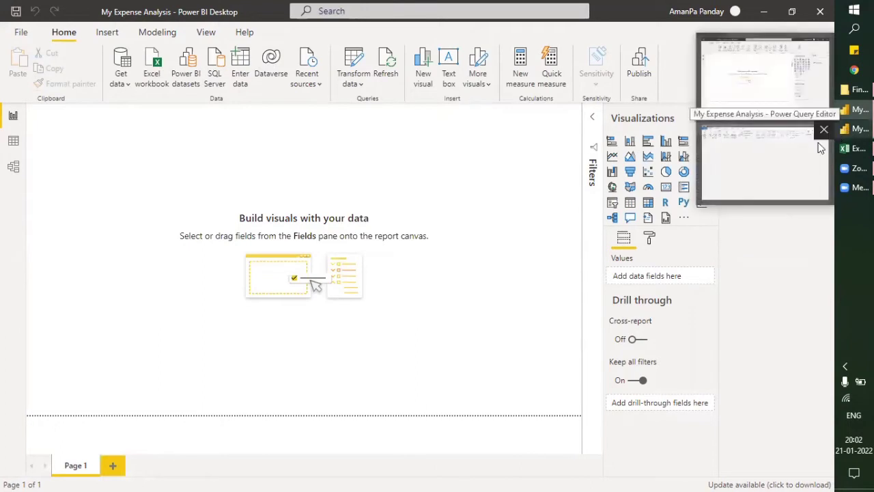
left_click(776, 152)
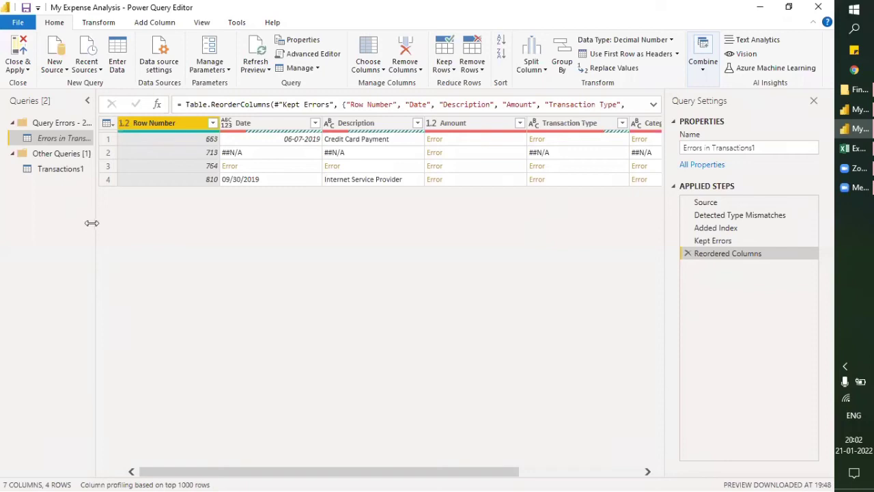
Examine the Errors in Transactions1 query across all columns from Row Number to Account #N/Ame, resizing the side panes for room
left_click_drag(92, 223, 179, 232)
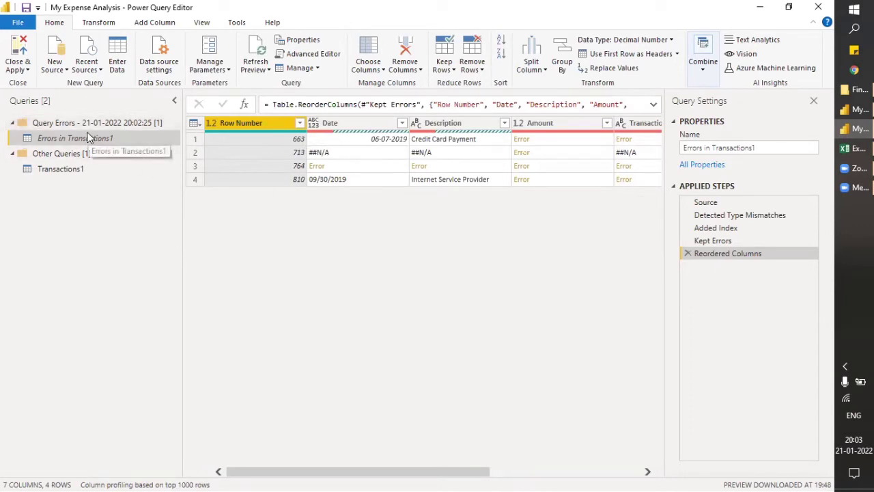
left_click_drag(182, 258, 95, 252)
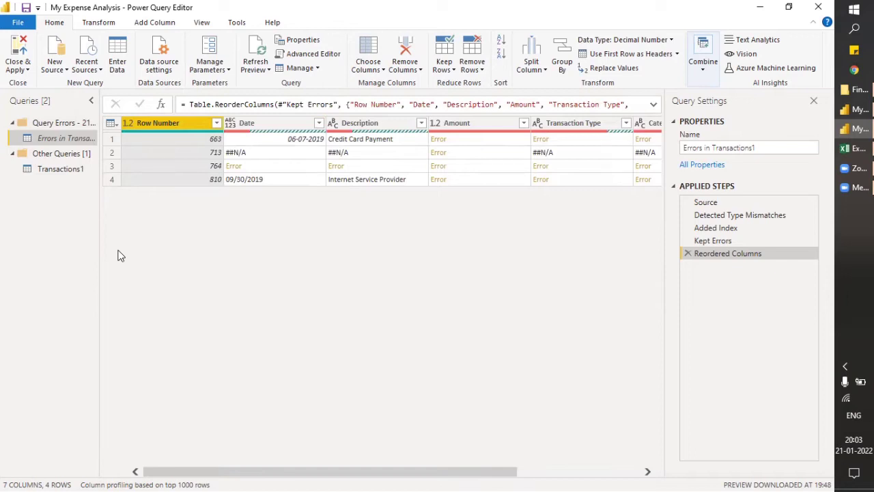
left_click_drag(343, 477, 465, 473)
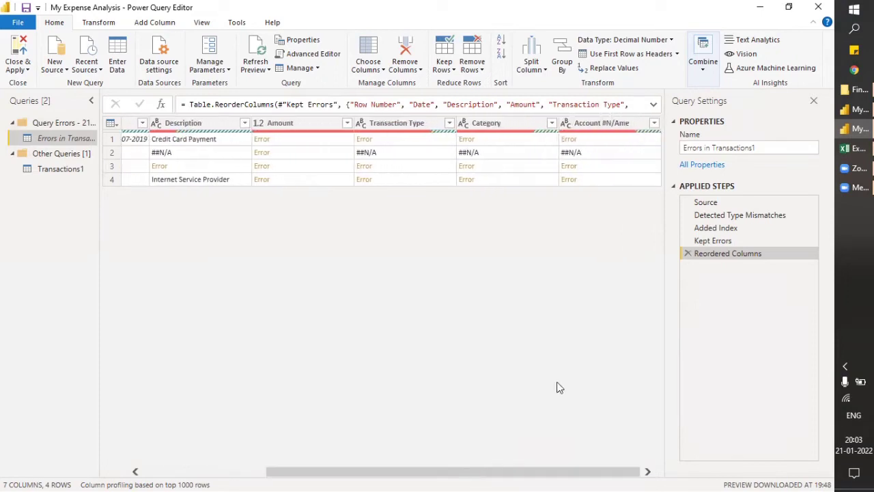
left_click_drag(665, 301, 722, 299)
left_click_drag(523, 470, 430, 472)
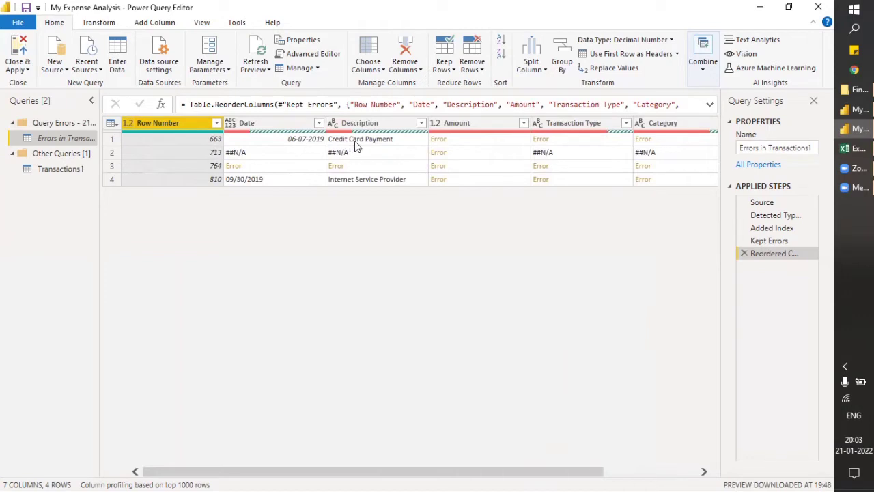
left_click_drag(362, 471, 397, 471)
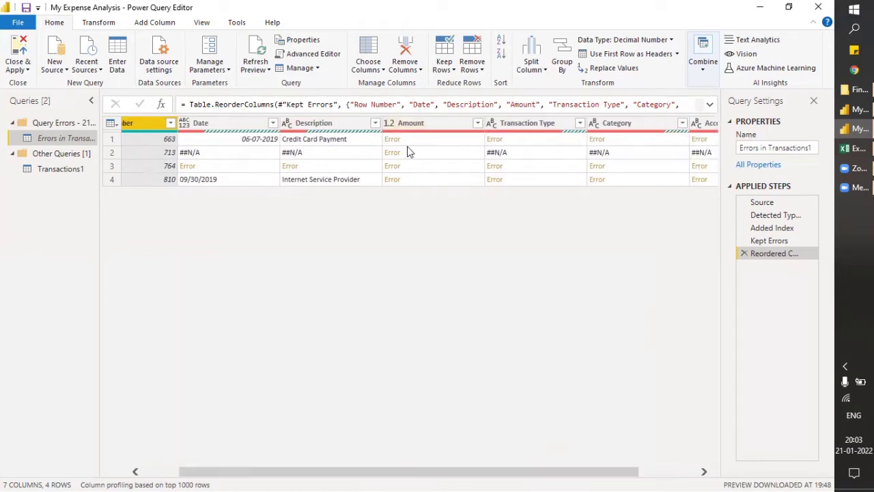
left_click_drag(533, 471, 638, 471)
left_click(591, 152)
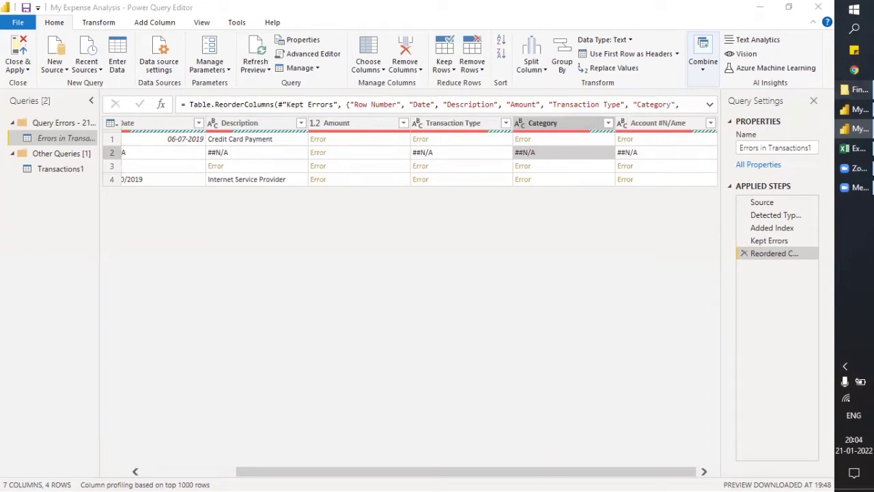
Open the source workbook My Expense Transactions.xlsx from the Finance Analysis folder in Excel
left_click(857, 90)
left_click(390, 195)
left_click(390, 184)
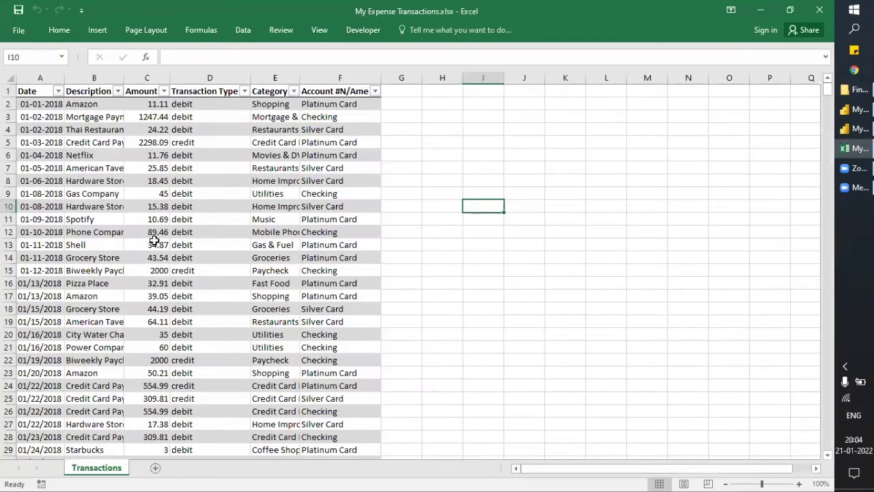
Switch back to the Power Query Editor and check the Row Number column of the error rows
key("alt+Tab")
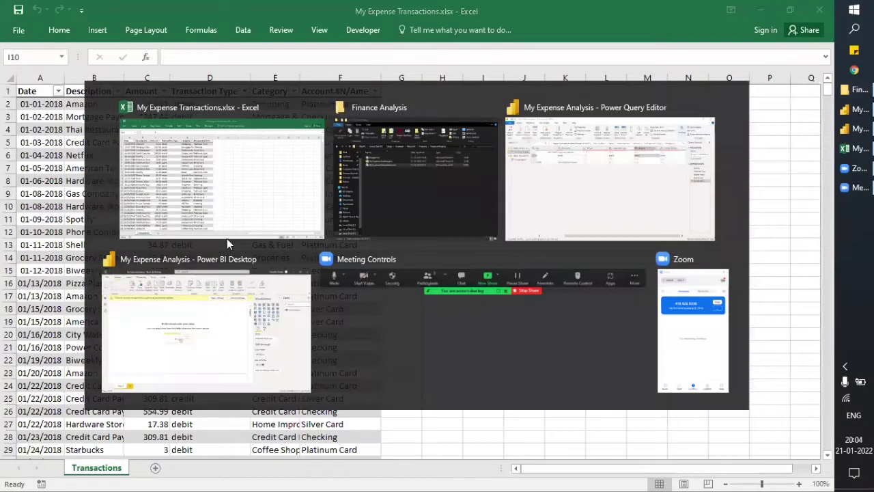
key("alt+Tab")
key("alt+Tab")
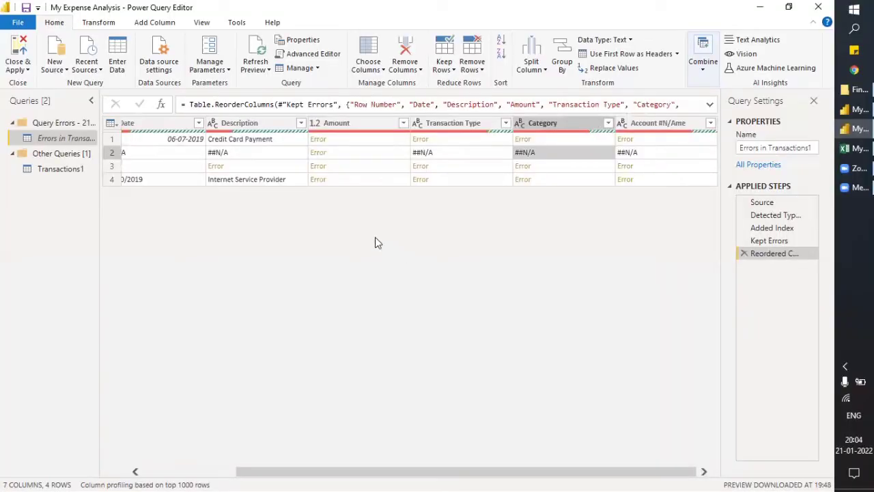
left_click_drag(328, 470, 235, 471)
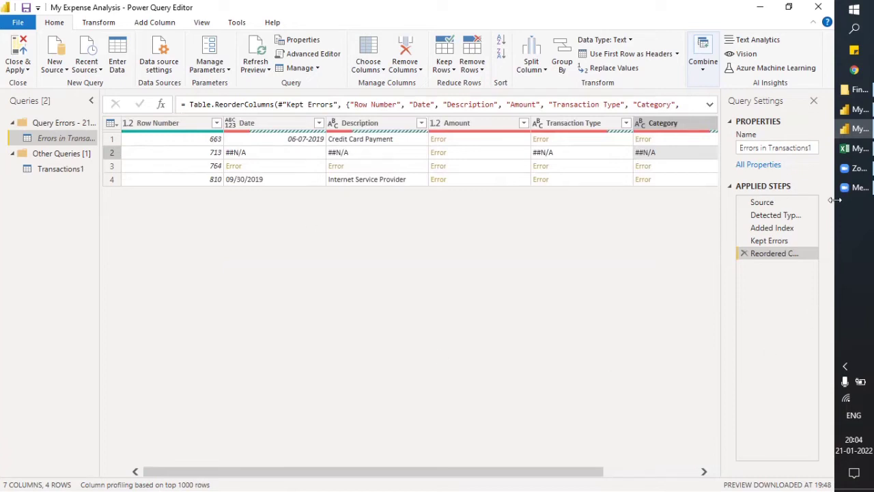
Switch to the Excel workbook, select sheet row 664, and compare it with the first error row in Power Query Editor
left_click(852, 152)
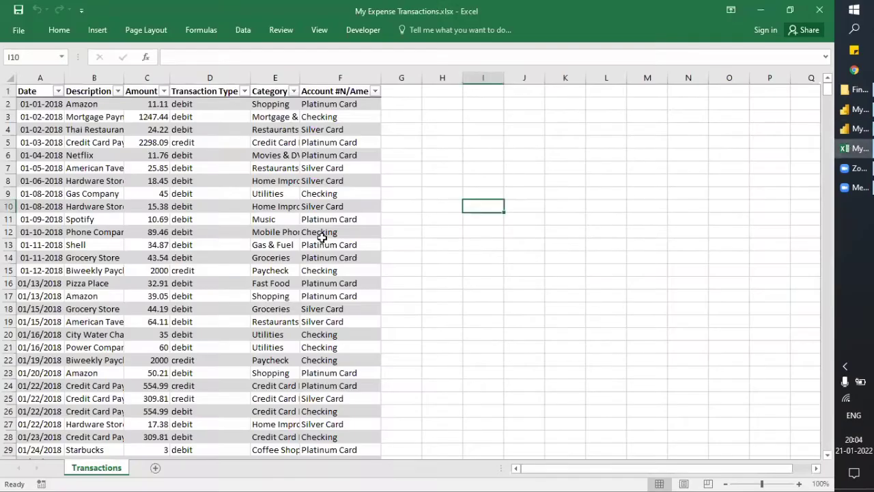
left_click(37, 232)
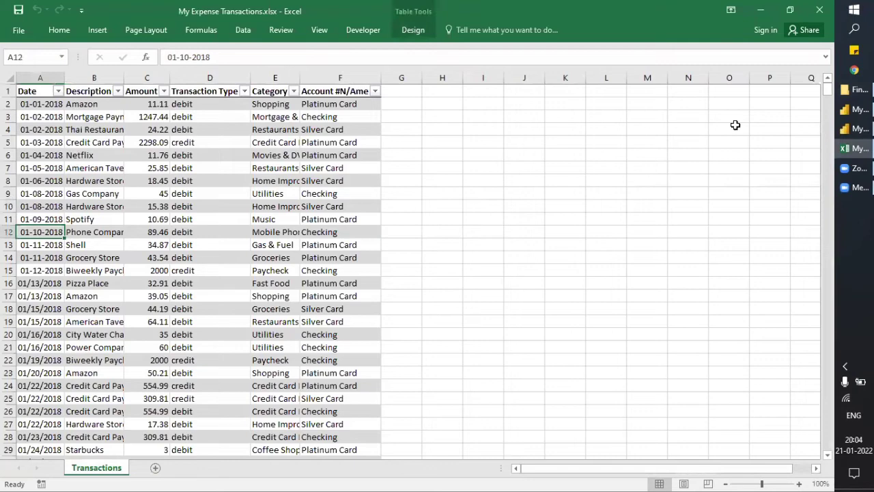
left_click_drag(825, 129, 815, 365)
scroll(122, 308, "down", 13)
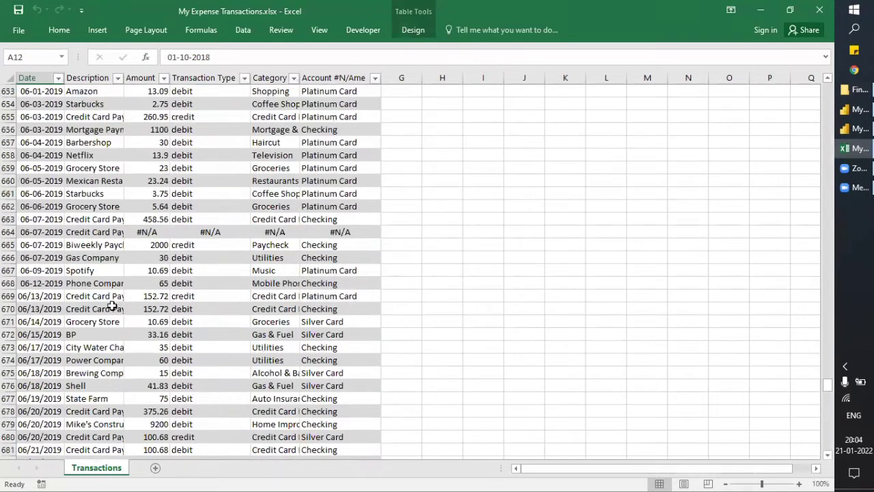
left_click(8, 232)
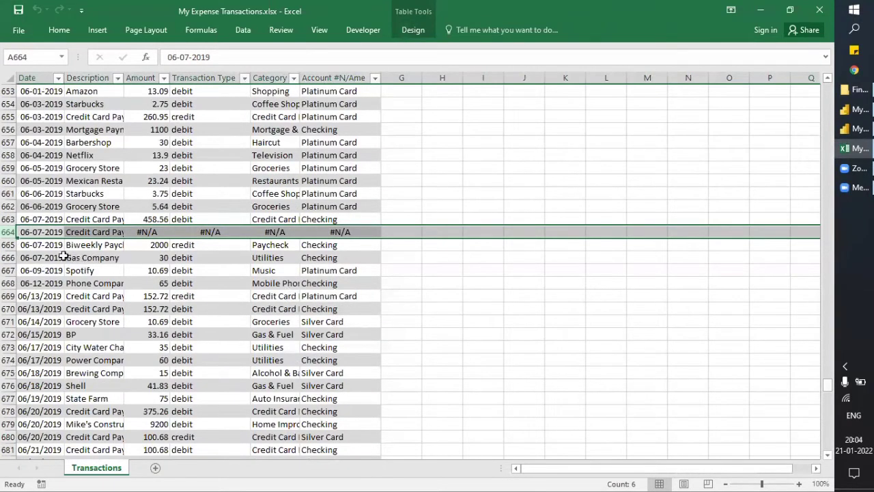
key("alt+Tab")
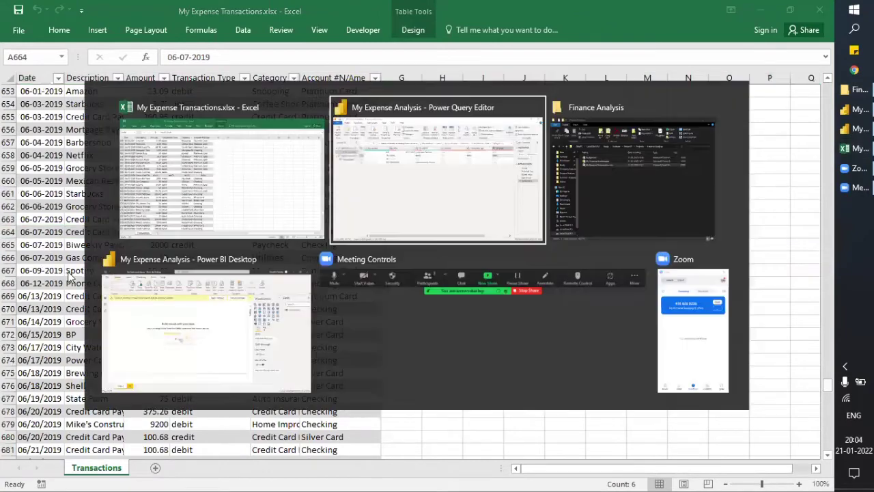
key("alt+Tab")
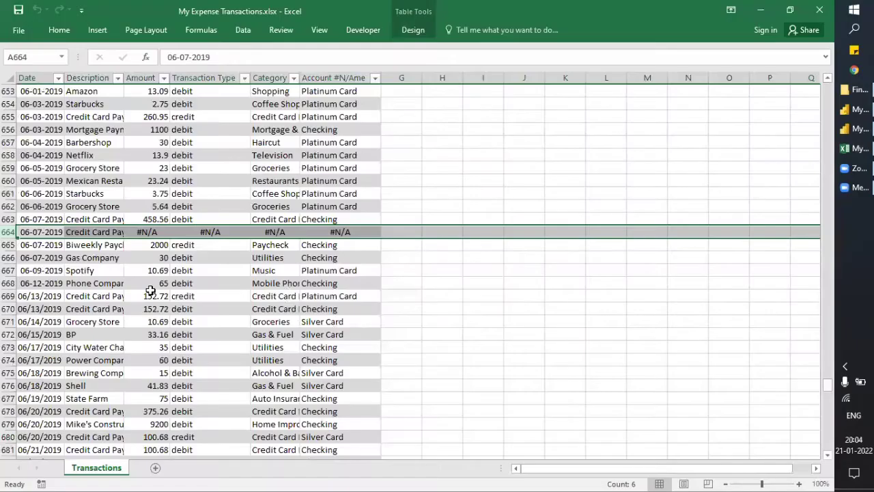
Widen the Description column and inspect the cells of row 664 from Date to Account #N/Ame
left_click(40, 232)
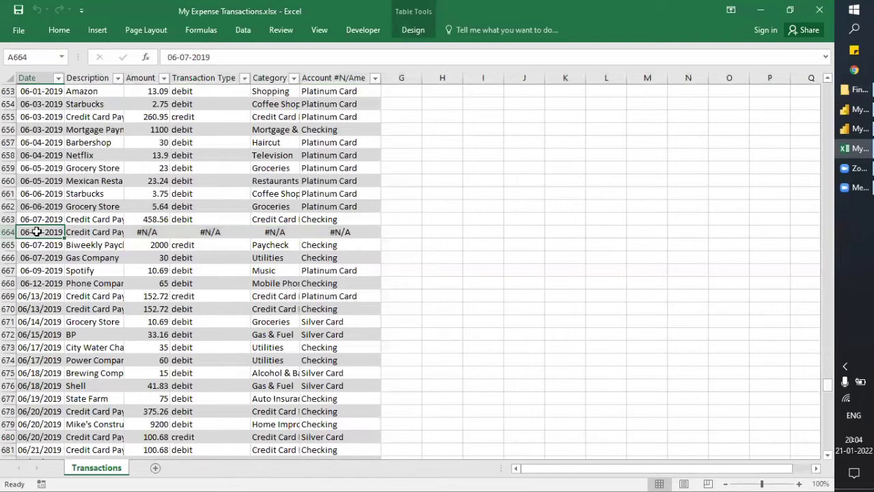
left_click(87, 232)
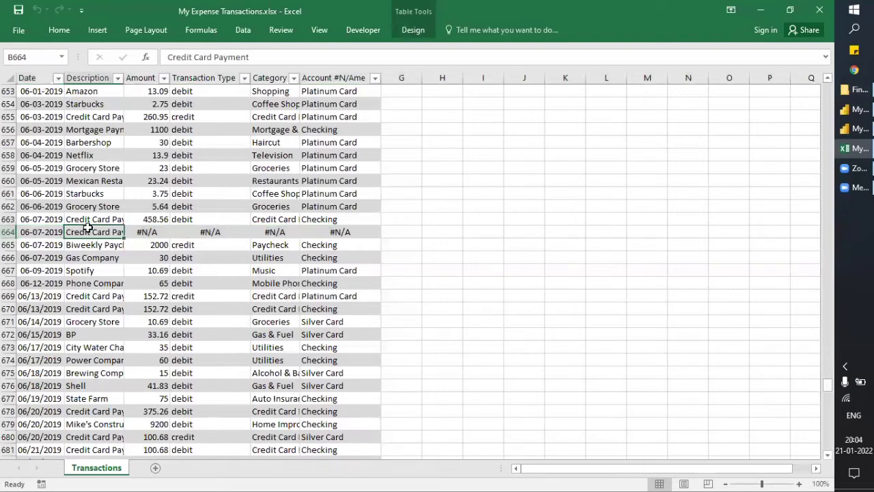
left_click_drag(125, 83, 144, 83)
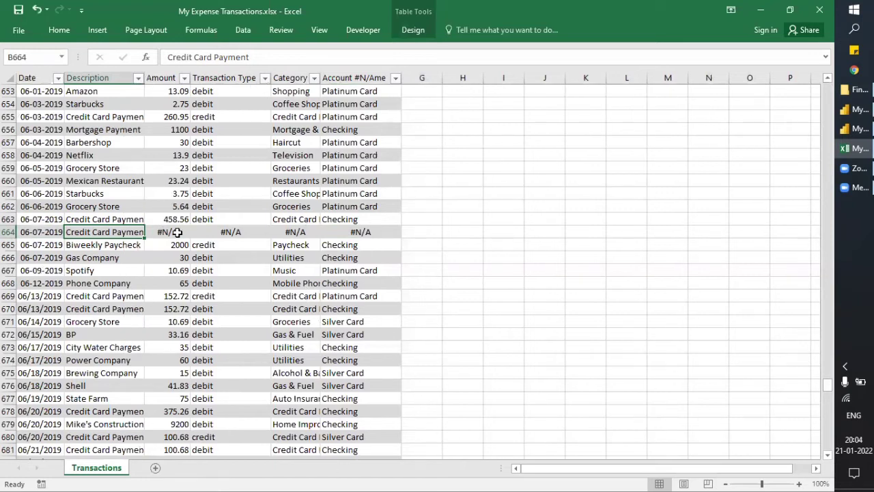
left_click(240, 236)
left_click(313, 233)
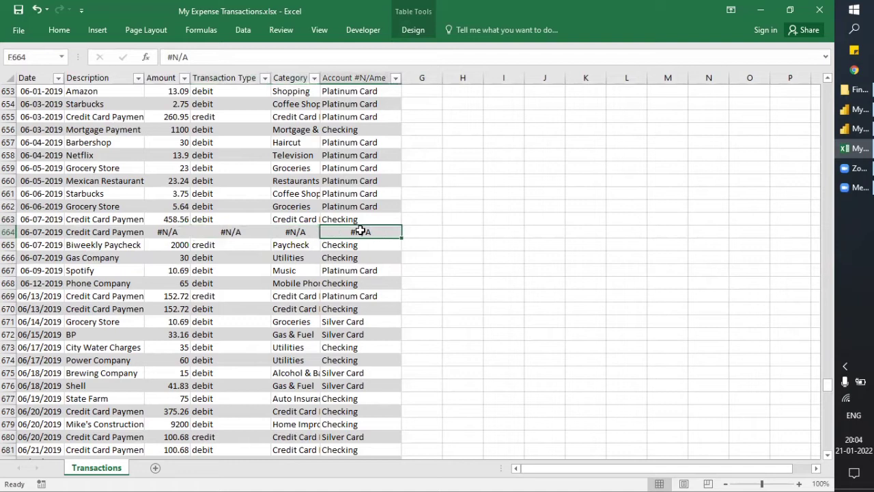
left_click_drag(174, 232, 349, 233)
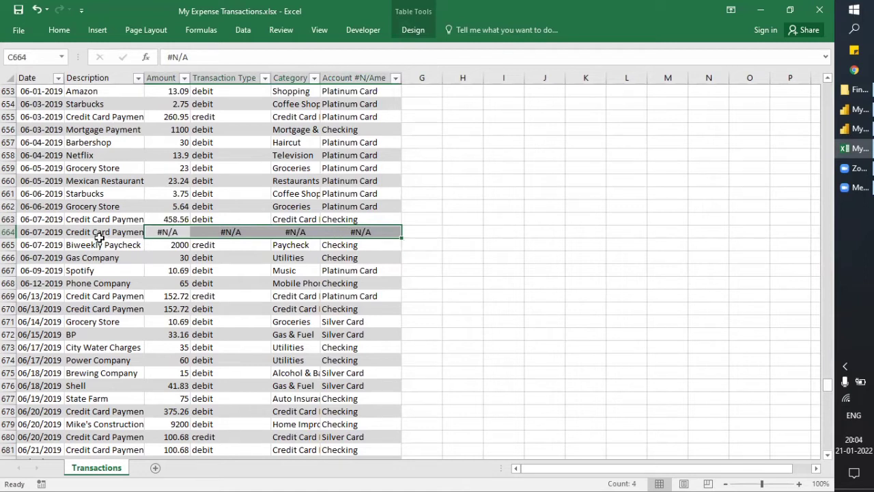
left_click_drag(42, 232, 369, 233)
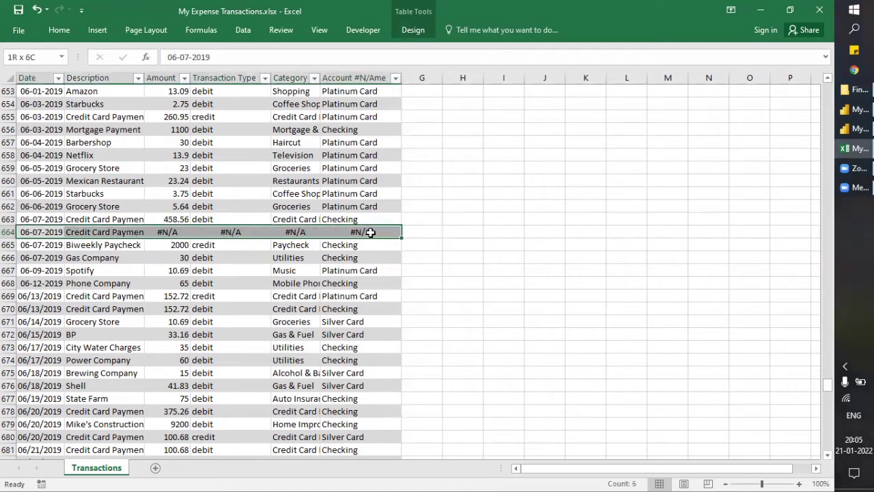
Check the date, description and #N/A cells of sheet row 664 against the first error row in Power Query Editor
left_click(63, 233)
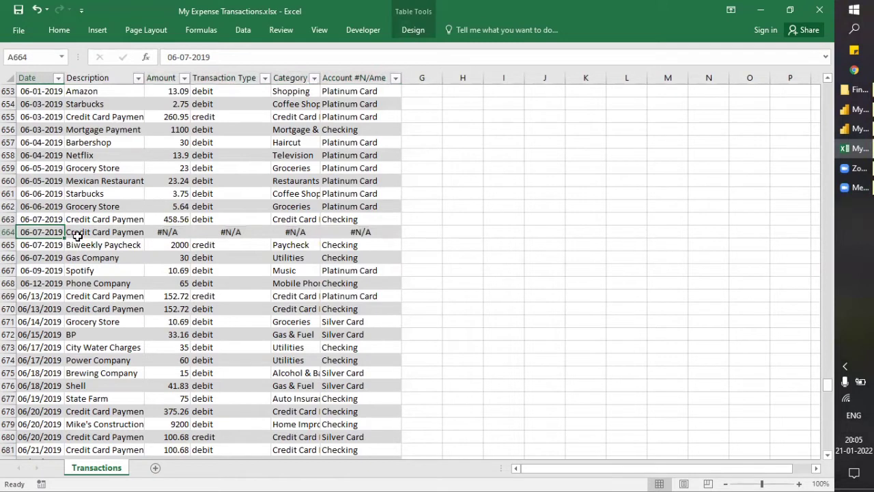
left_click(87, 234)
left_click_drag(172, 233, 9, 232)
left_click(10, 232)
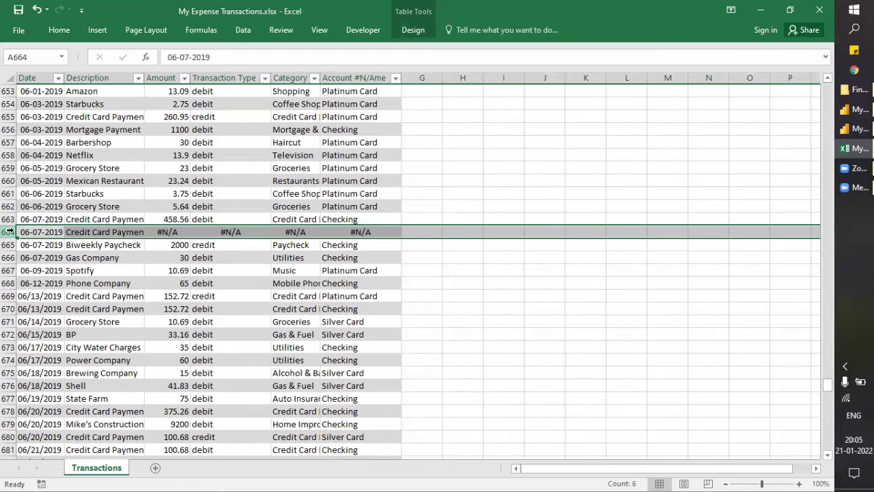
left_click_drag(47, 232, 357, 230)
key("alt+Tab")
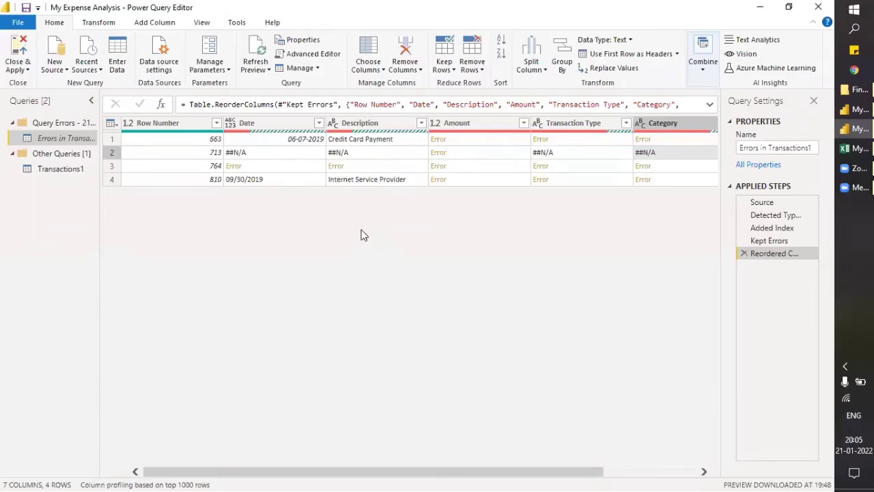
key("alt+Tab")
Delete sheet row 664 from the Transactions sheet of the Excel workbook
left_click(9, 232)
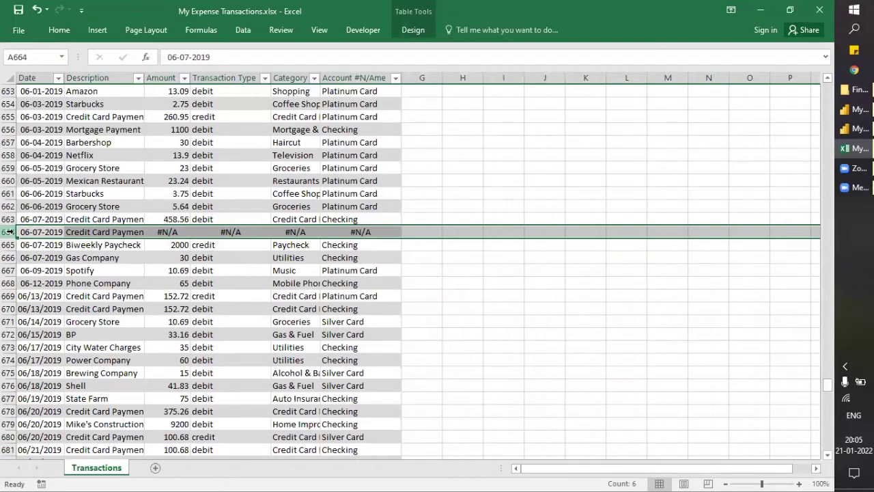
key("ctrl+minus")
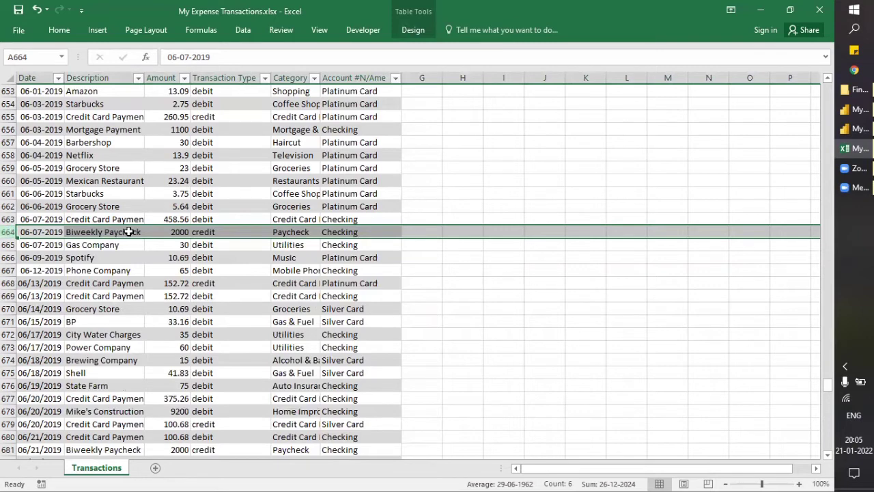
key("alt+Tab")
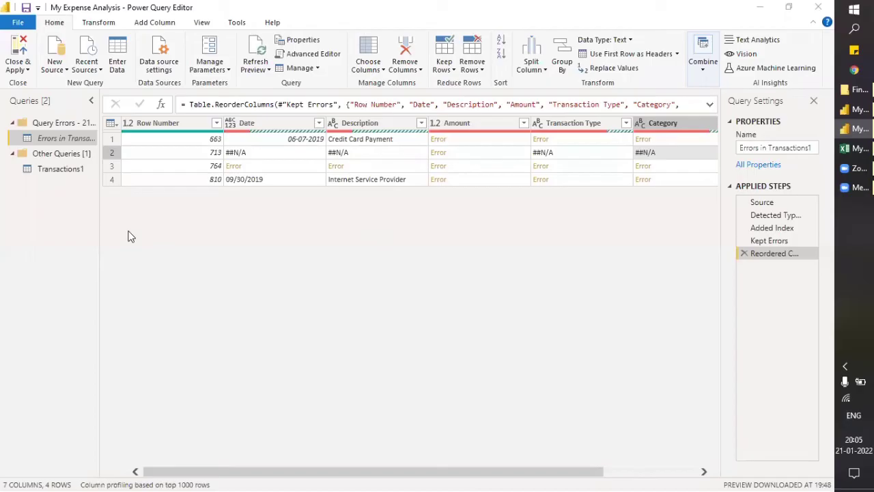
key("alt+Tab")
Find the second error row from Power Query Editor in the workbook and inspect the cells of sheet row 713
key("alt+Tab")
key("alt+Tab")
scroll(207, 276, "down", 20)
scroll(207, 276, "up", 5)
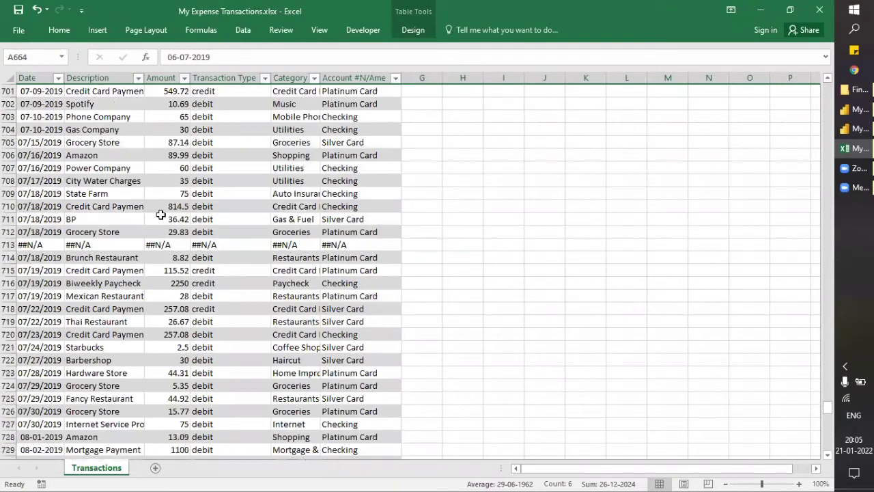
left_click(10, 245)
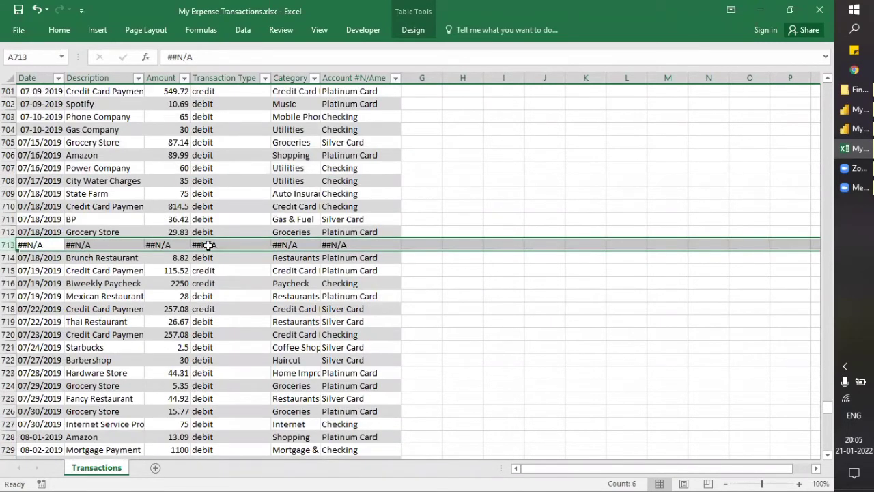
left_click_drag(346, 244, 32, 244)
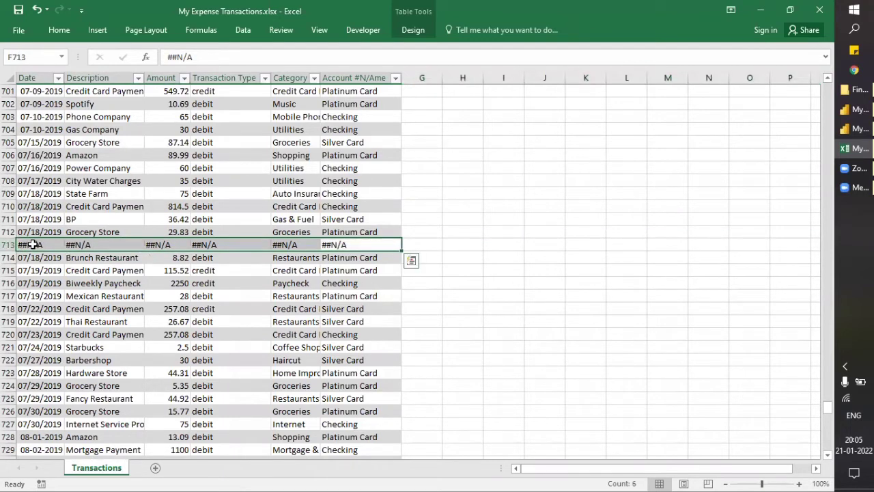
Check the third error row in Power Query Editor and select the matching sheet row 764 in the workbook
key("alt+Tab")
left_click_drag(272, 474, 208, 462)
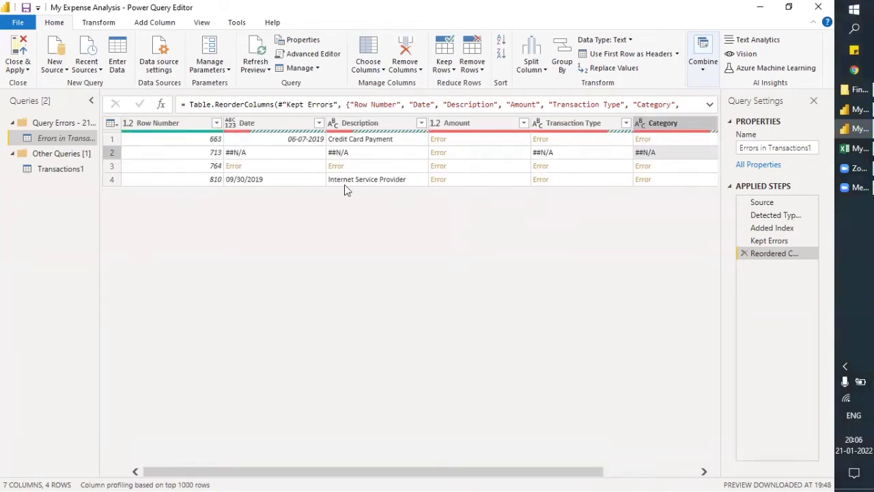
key("alt+Tab")
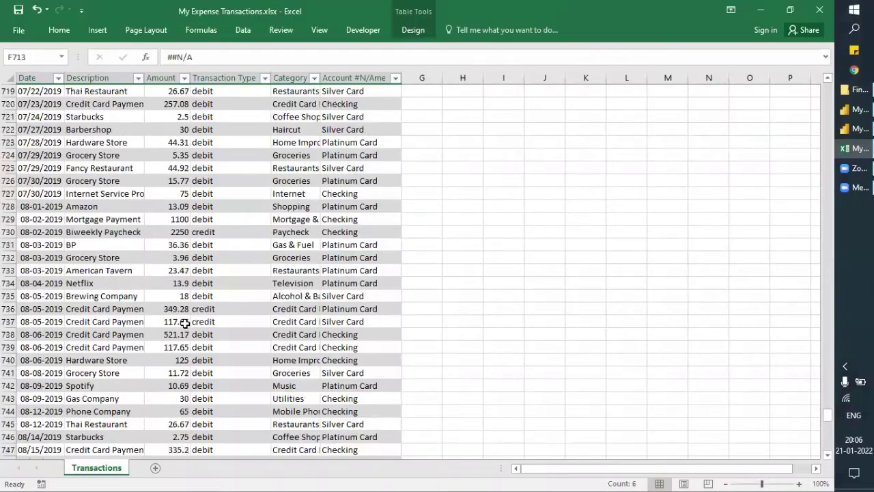
scroll(184, 323, "down", 13)
left_click(9, 168)
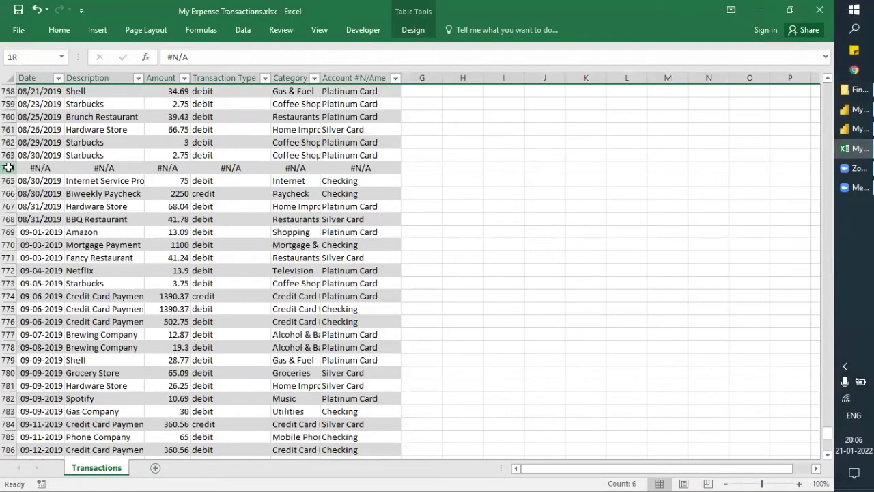
Check the last error row's number in Power Query Editor and inspect the cells of sheet row 810 in the workbook
key("alt+Tab")
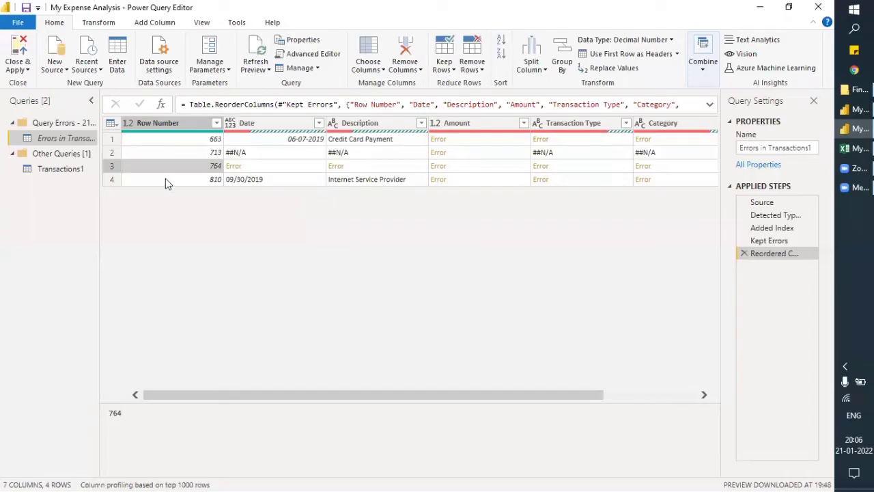
key("alt+Tab")
scroll(202, 291, "down", 14)
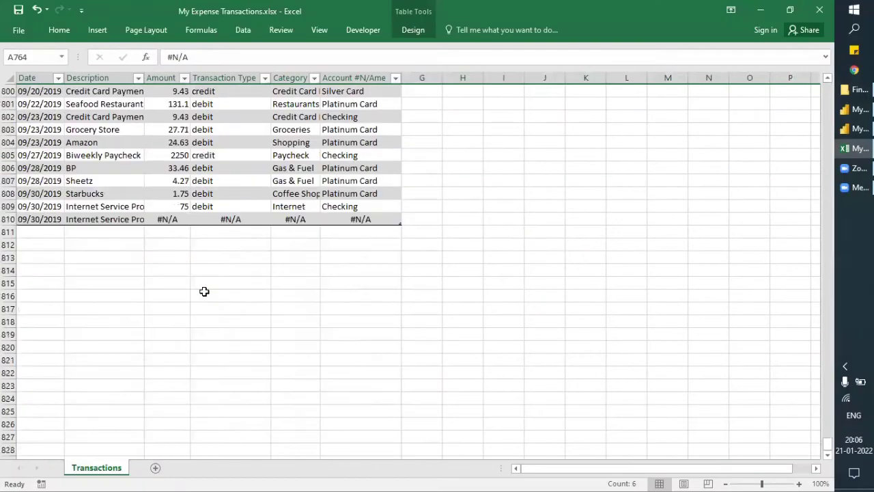
left_click(8, 219)
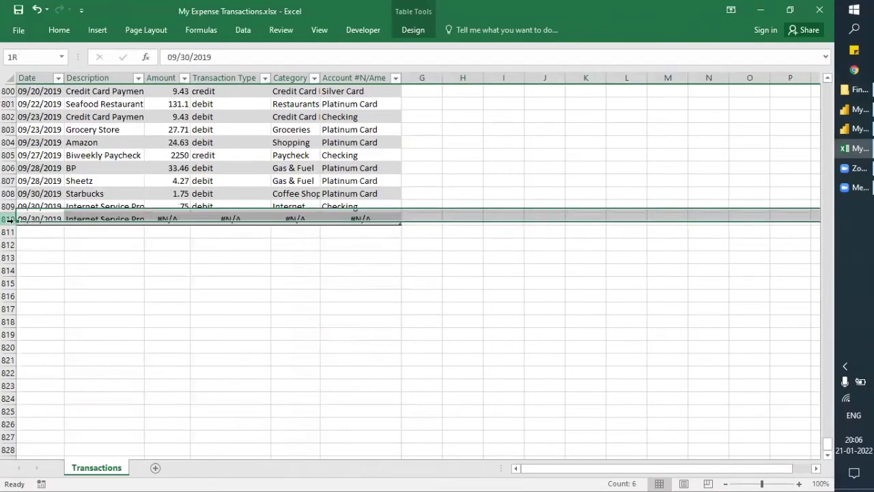
left_click_drag(49, 219, 92, 219)
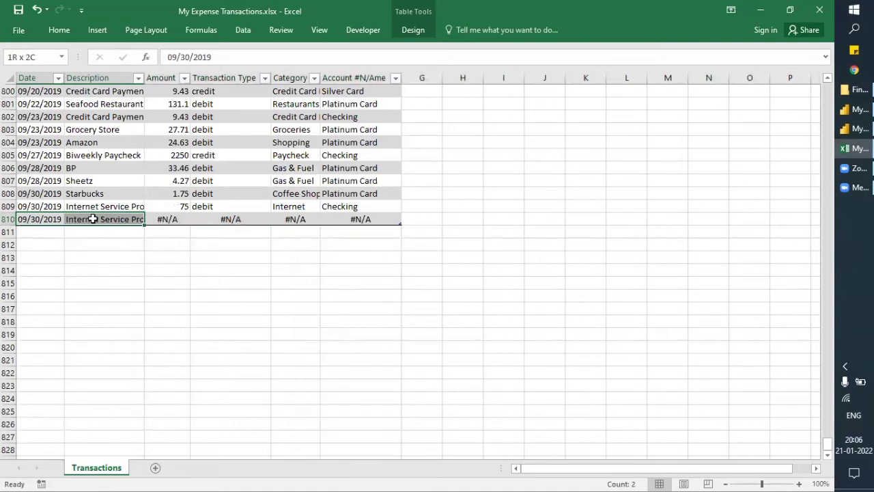
key("ctrl+v")
left_click_drag(168, 219, 369, 218)
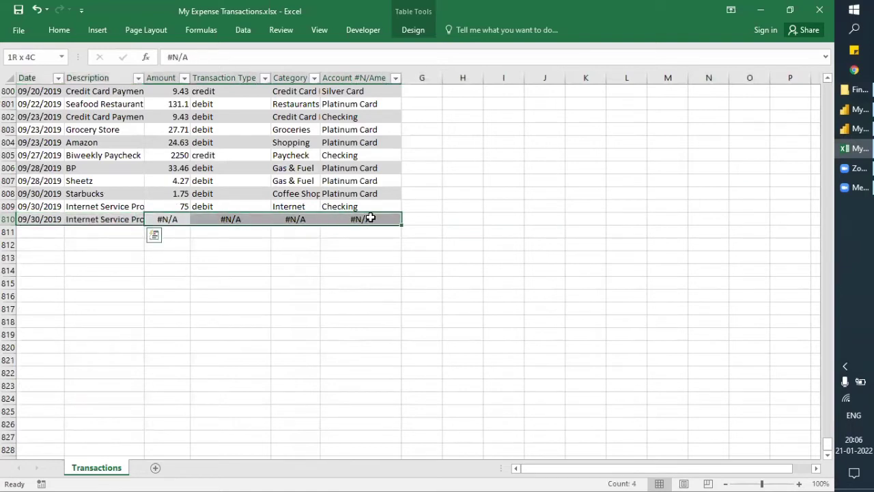
key("ctrl+v")
Review the error rows in Power Query Editor again and select sheet row 764 in the workbook
key("alt+Tab")
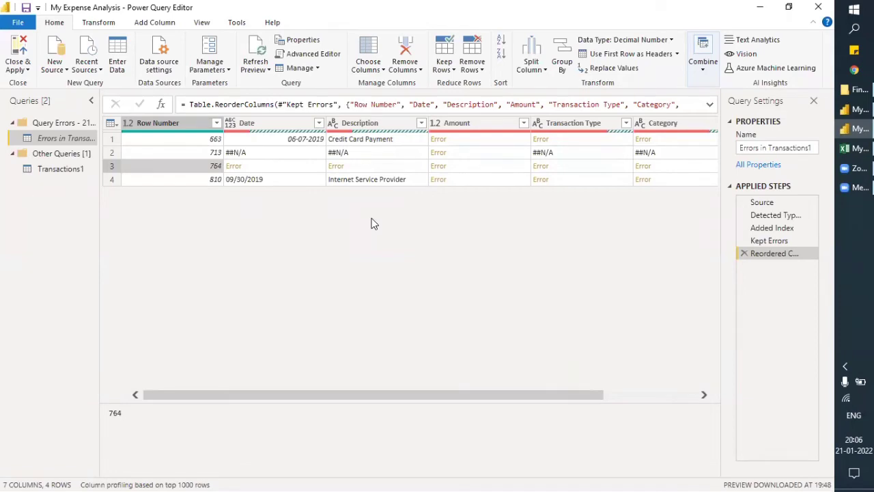
key("alt+Tab")
scroll(182, 225, "up", 5)
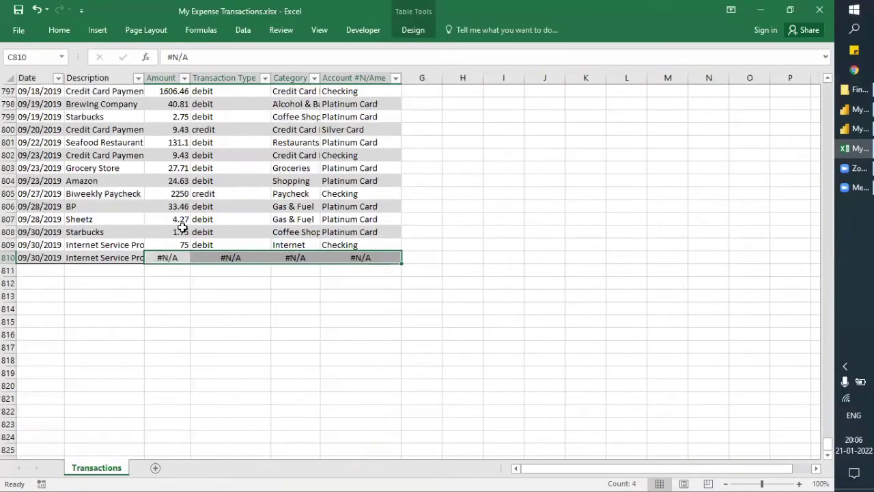
scroll(182, 227, "up", 6)
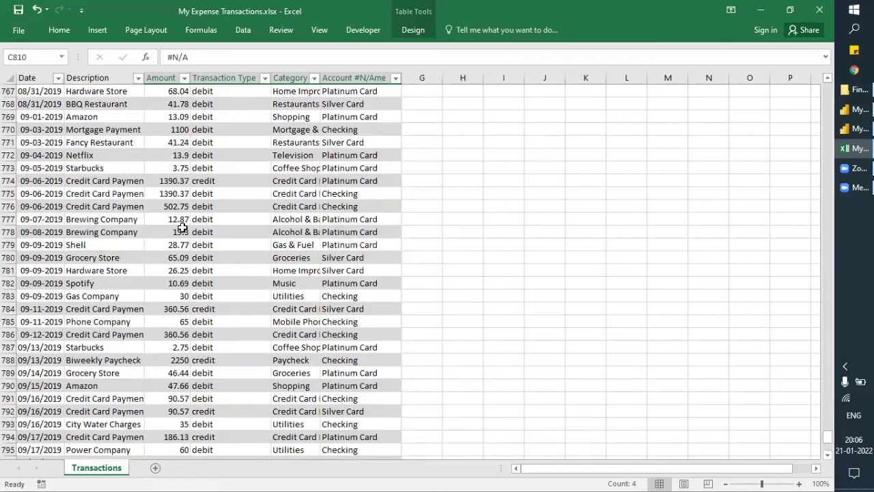
key("alt+Tab")
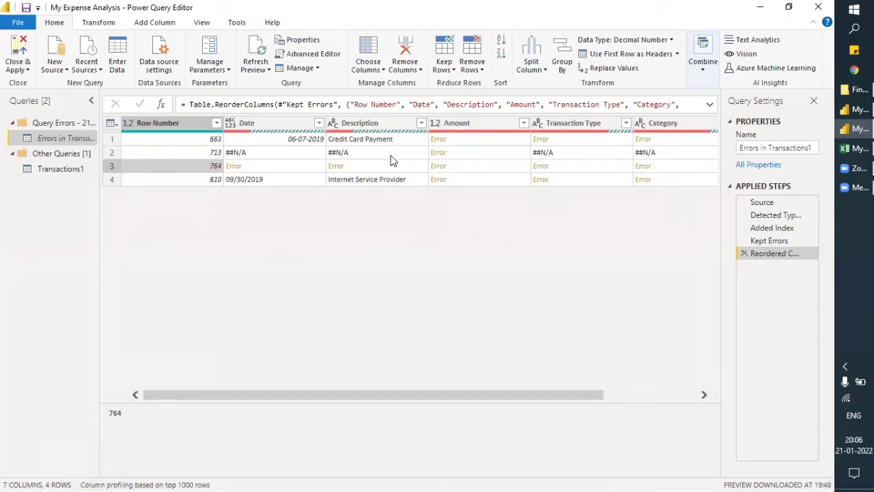
key("alt+Tab")
scroll(109, 253, "up", 15)
scroll(114, 255, "down", 5)
left_click(8, 320)
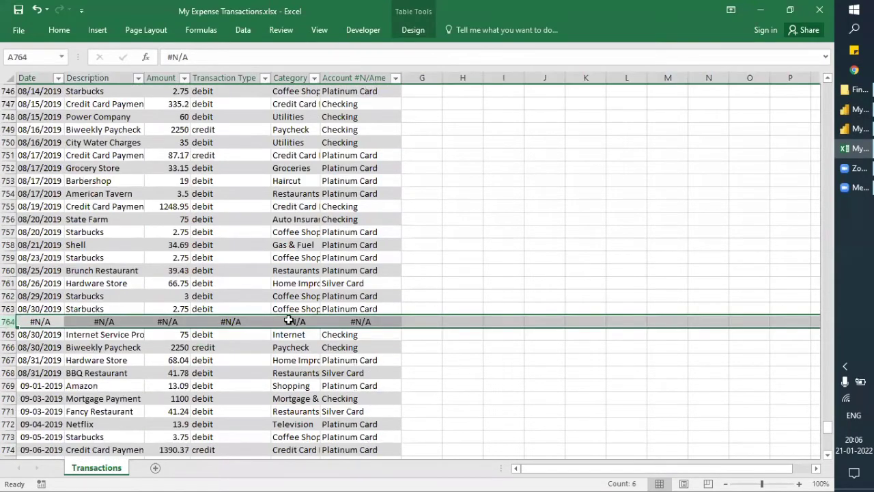
Switch to Power Query Editor and open the Transactions1 query
key("alt+Tab")
left_click(55, 168)
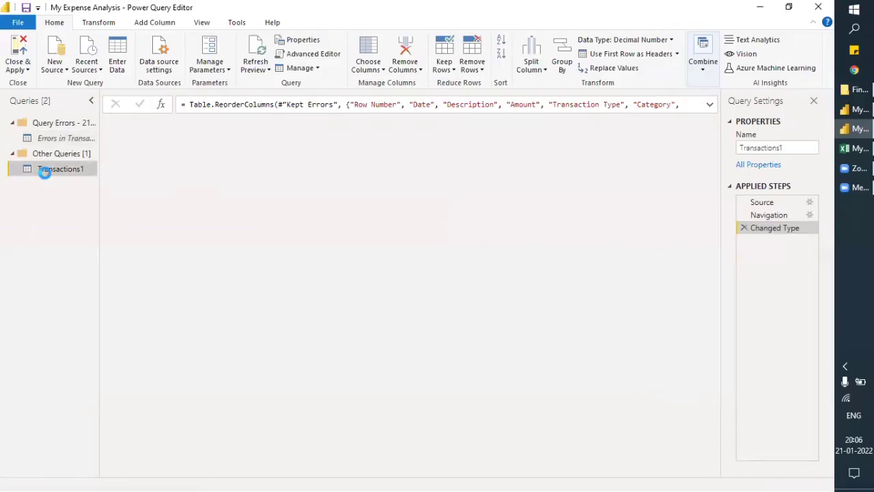
key("alt+Tab")
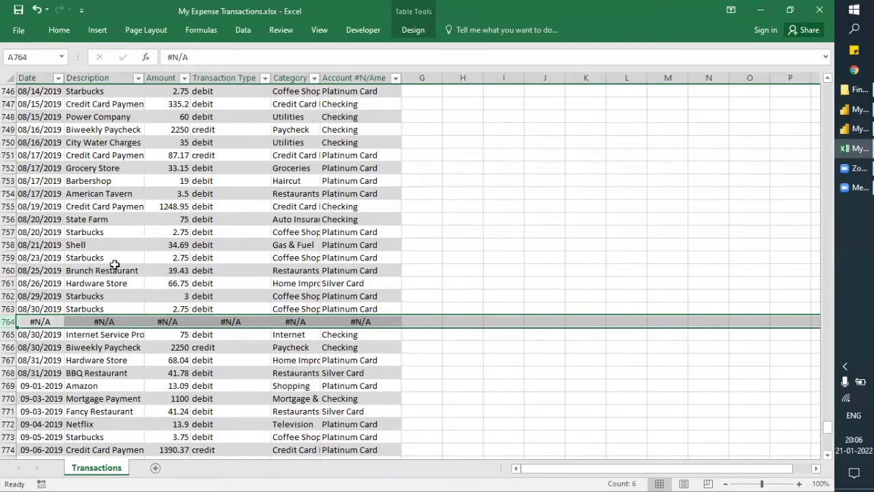
key("alt+Tab")
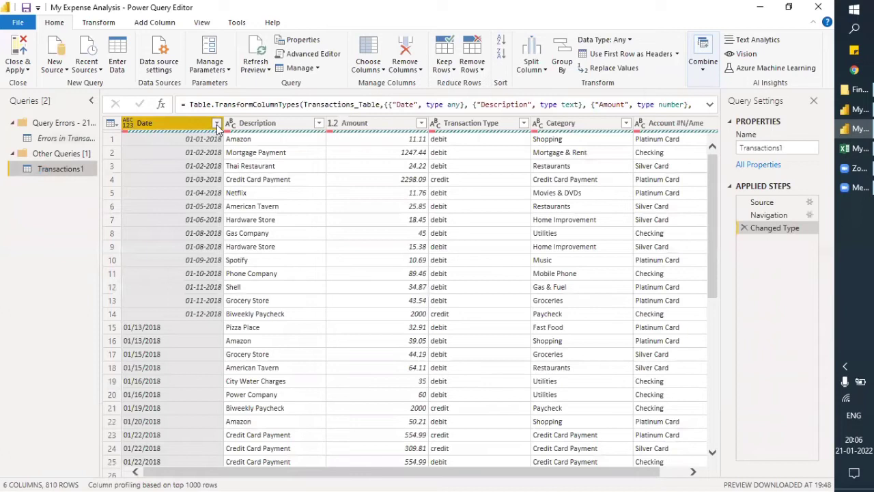
Search the Date column's filter values for "n" in Transactions1 and clear the search
left_click(216, 124)
left_click(88, 238)
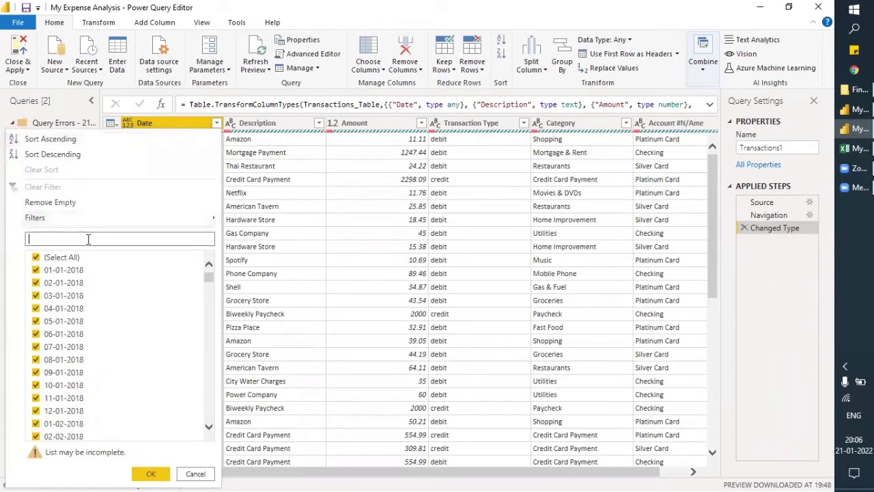
type("n")
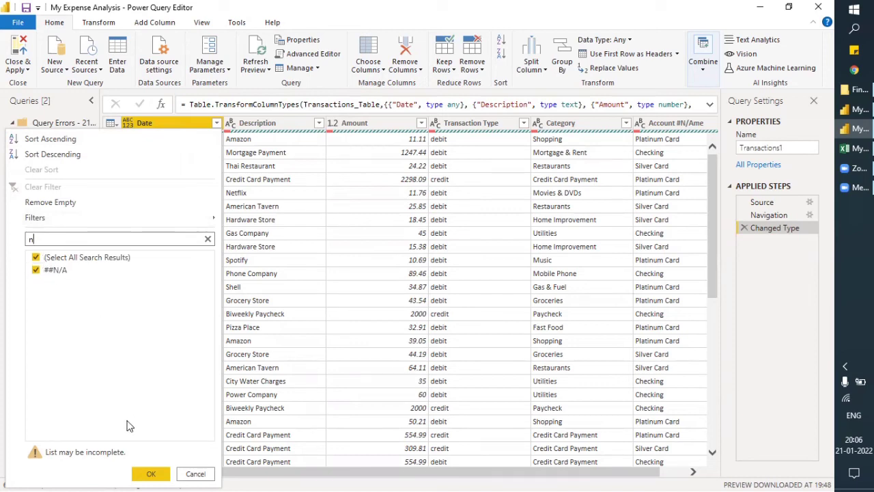
left_click(208, 238)
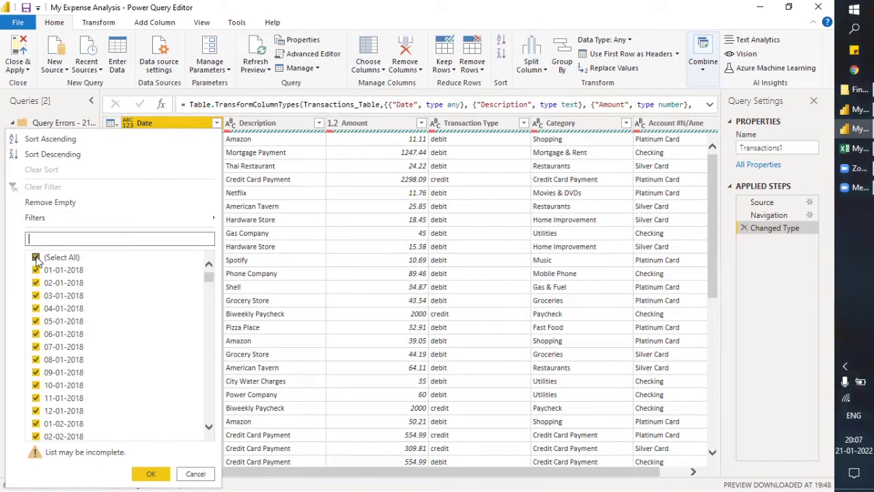
Look through the Date column's list of filter values and return to its beginning
left_click(209, 427)
left_click_drag(209, 427, 209, 428)
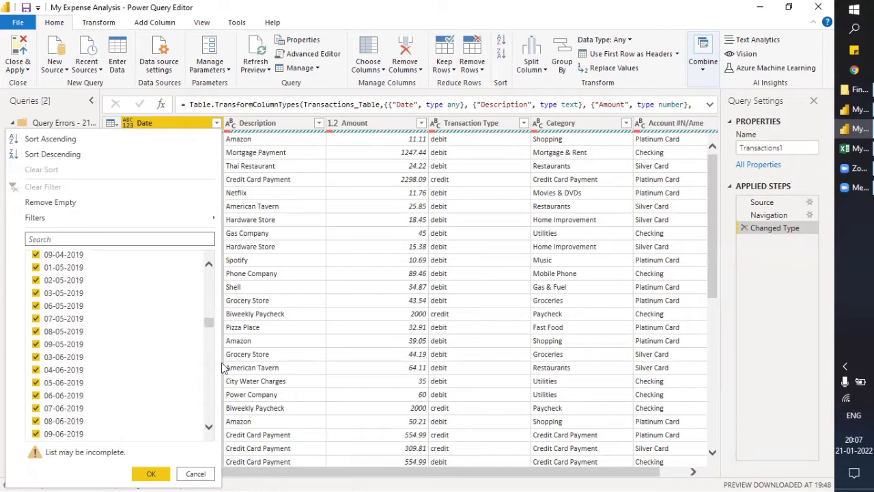
left_click_drag(209, 326, 209, 418)
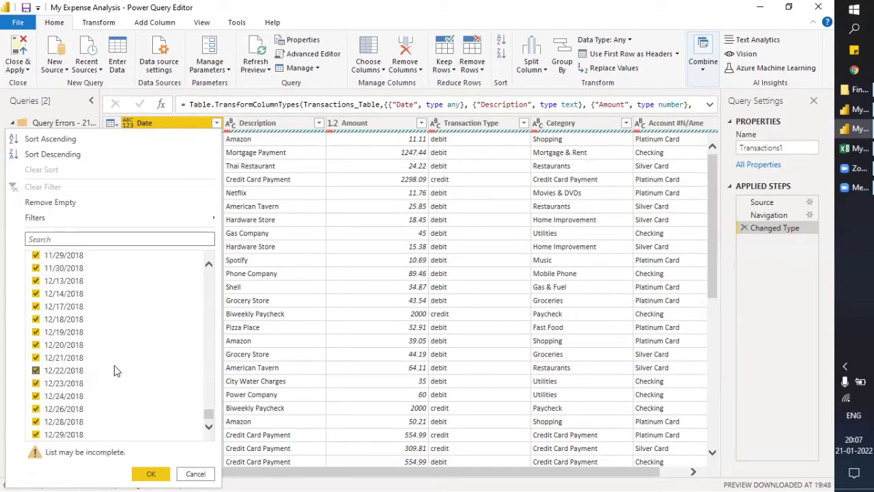
scroll(116, 371, "up", 15)
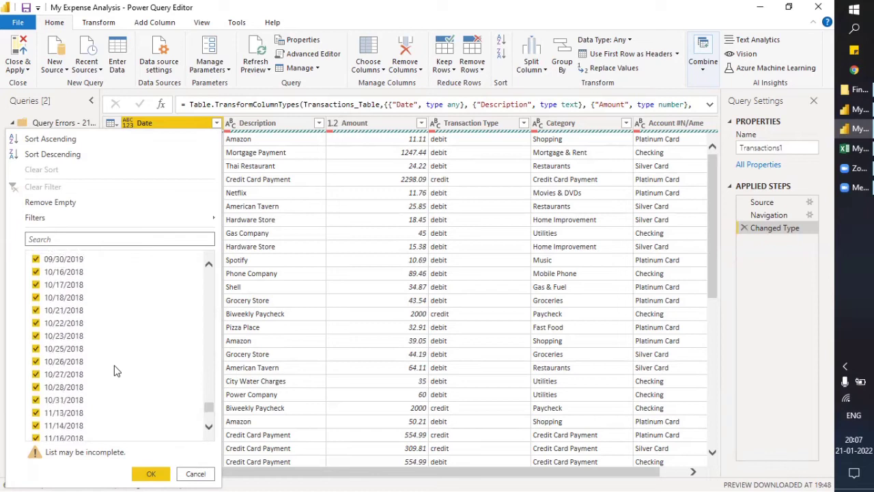
scroll(116, 370, "up", 5)
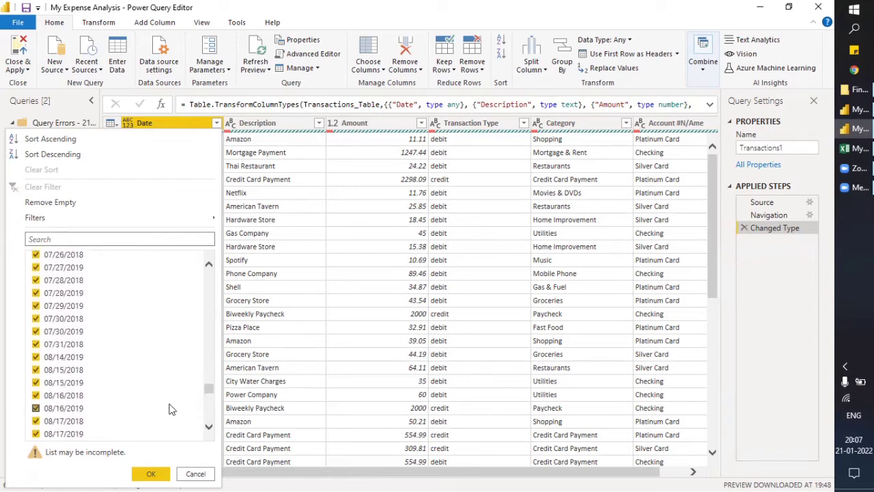
left_click_drag(209, 393, 210, 263)
Filter the Date column of Transactions1 to the ##N/A value found by searching "N", and select the first resulting row
left_click(53, 258)
left_click(59, 238)
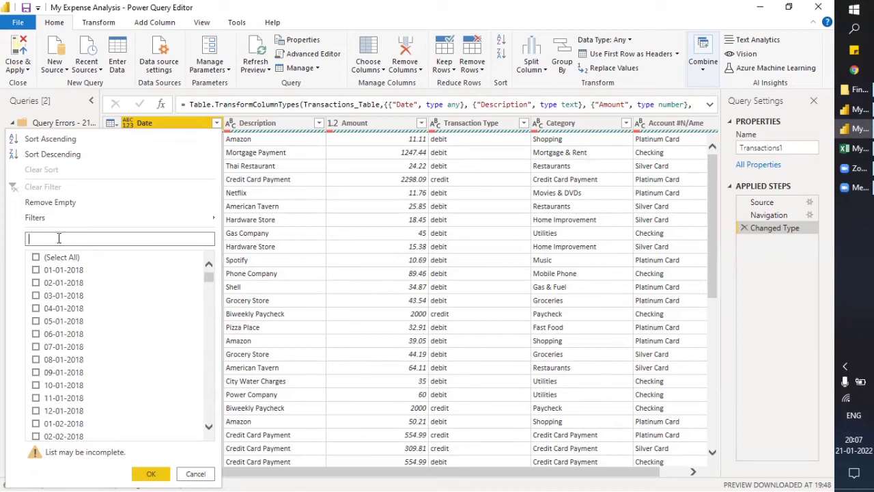
mouse_move(72, 218)
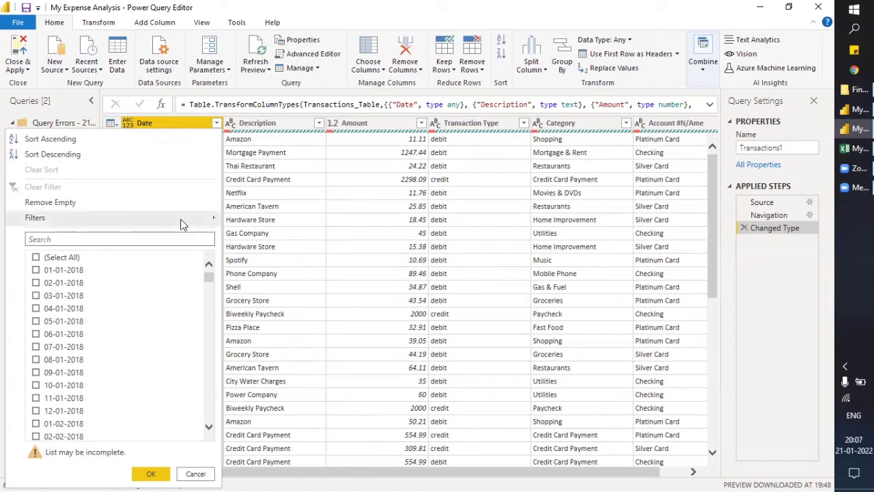
left_click(95, 241)
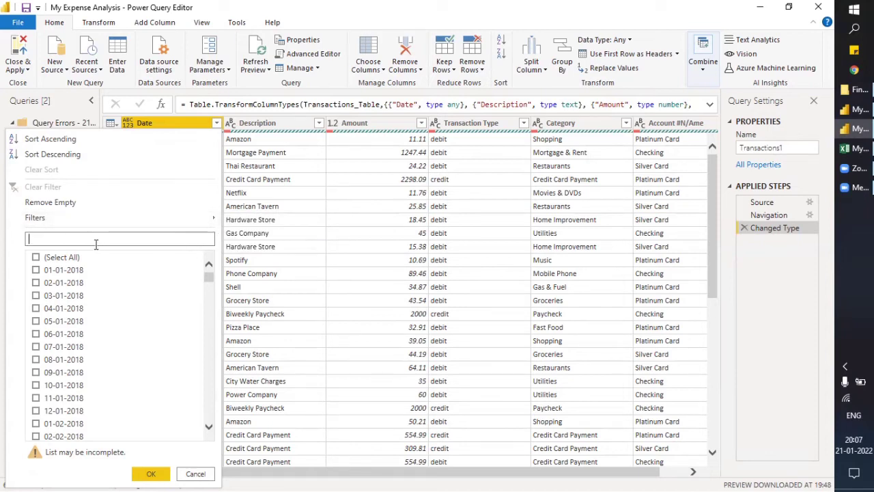
type("N")
left_click(35, 270)
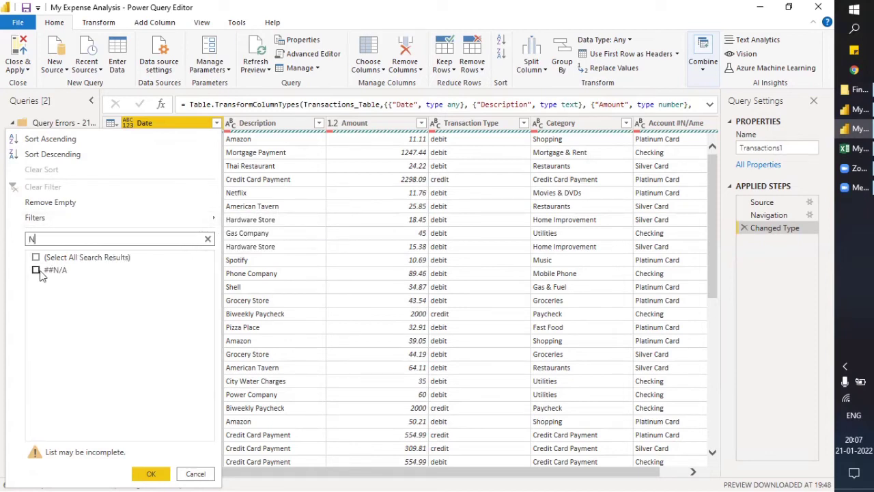
left_click(149, 472)
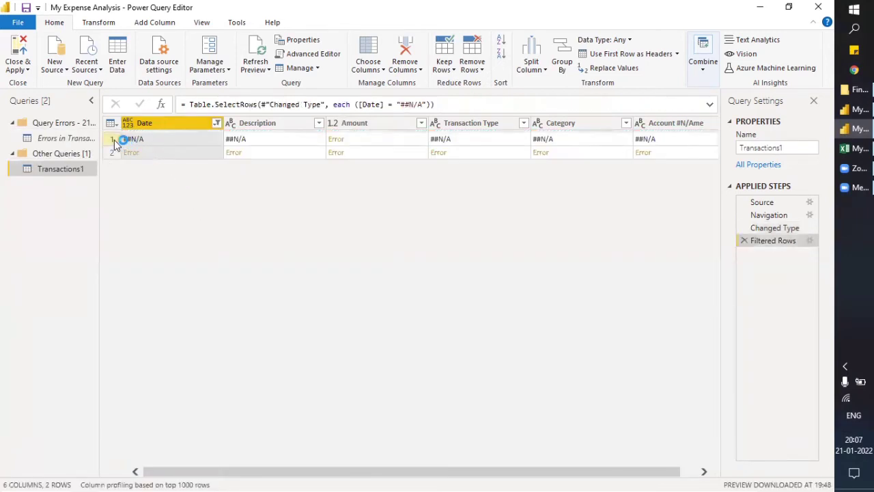
left_click(114, 140)
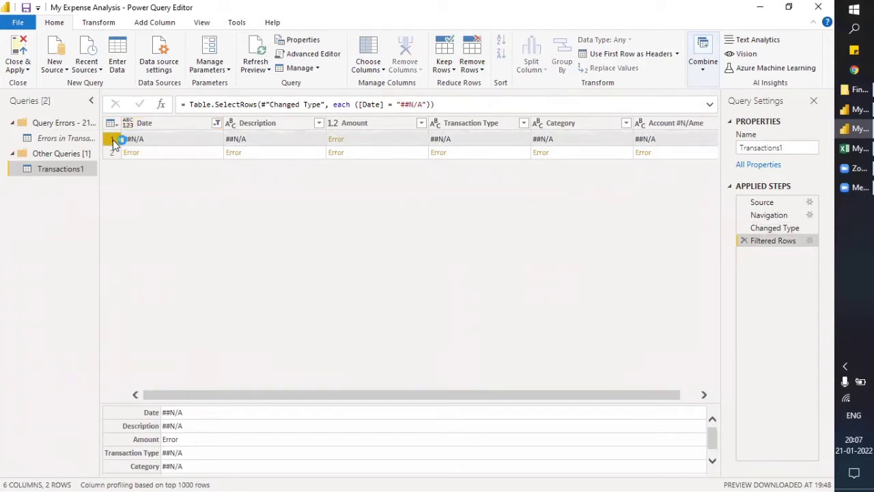
Look through the whole list of Date filter values with all of them ticked, and cancel the filter change
left_click(217, 123)
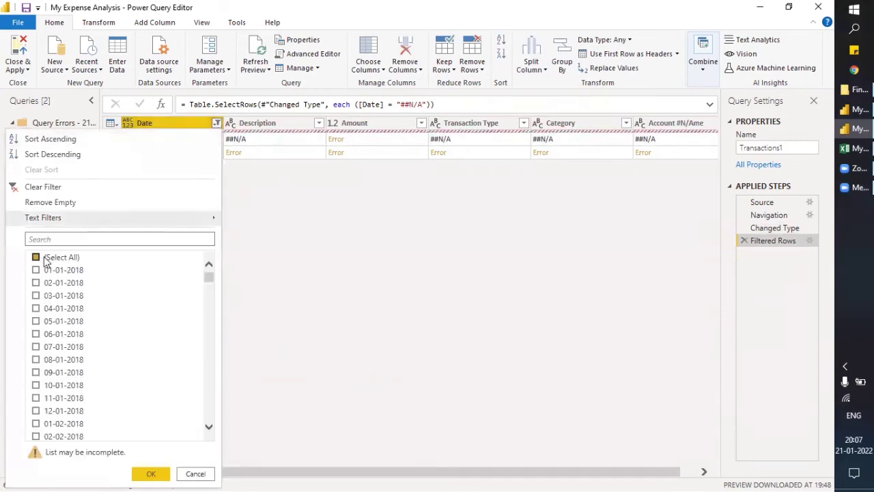
left_click(36, 257)
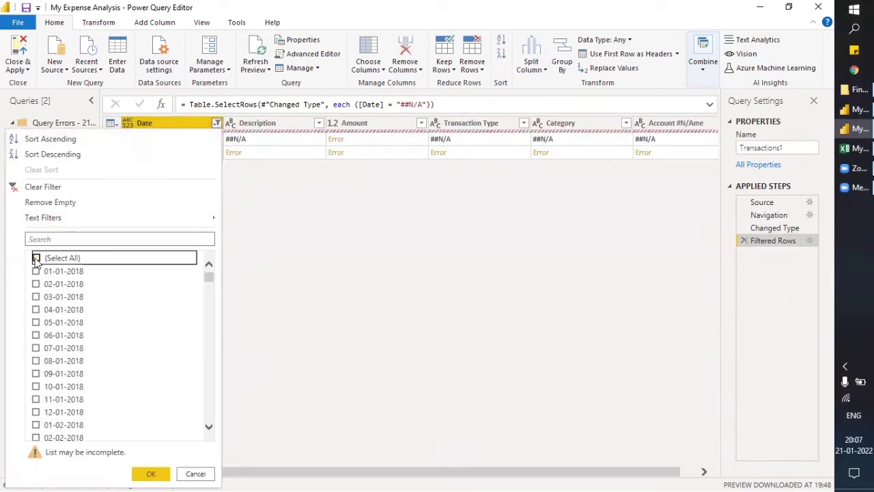
scroll(80, 297, "down", 2)
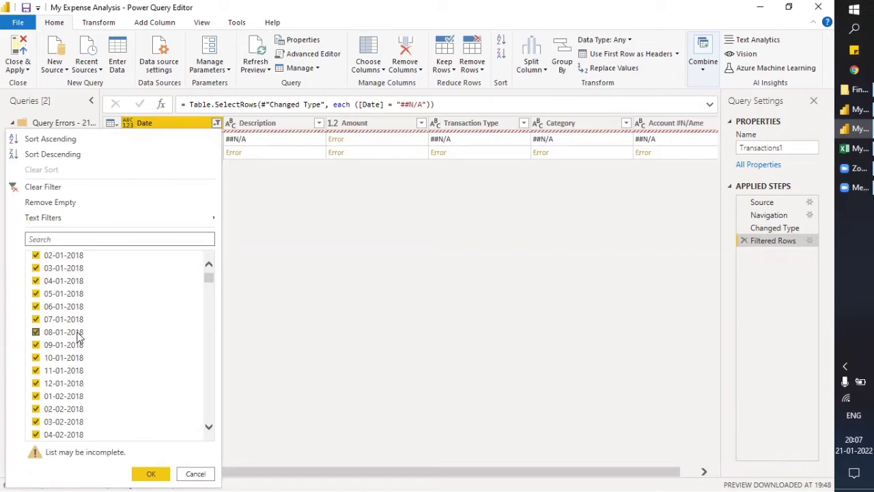
scroll(79, 339, "down", 5)
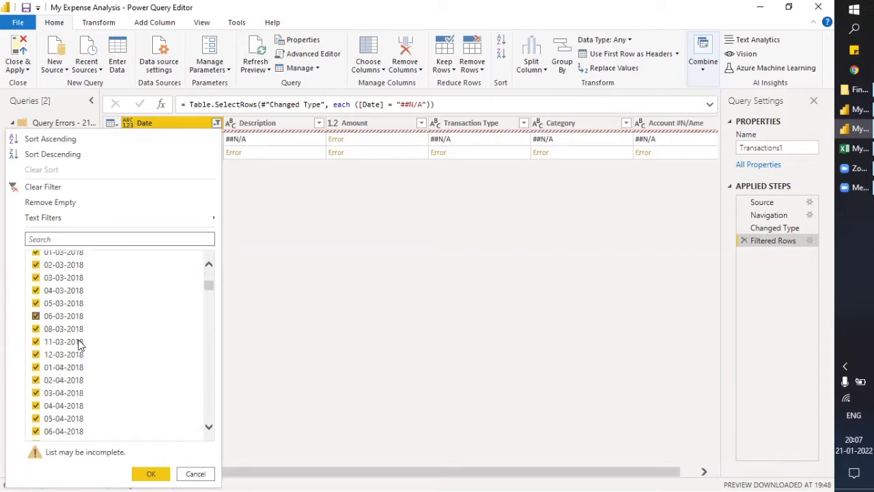
scroll(78, 341, "down", 2)
scroll(79, 343, "up", 3)
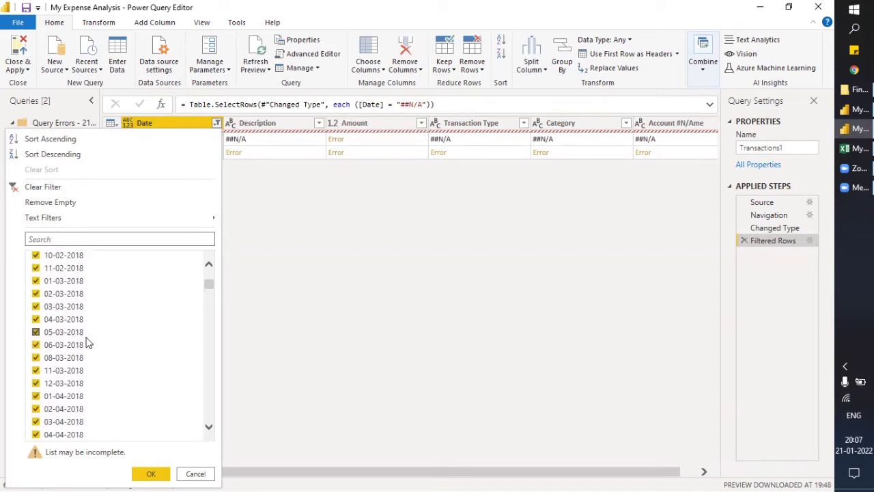
scroll(87, 343, "down", 10)
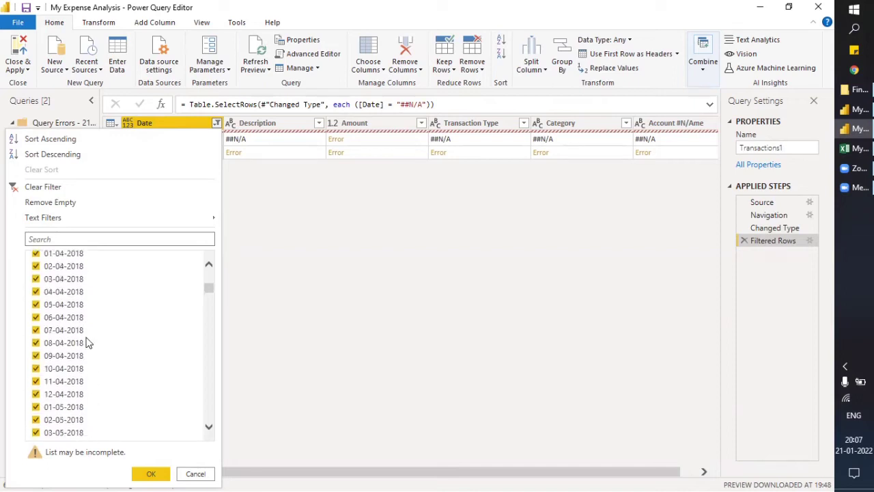
scroll(87, 343, "down", 3)
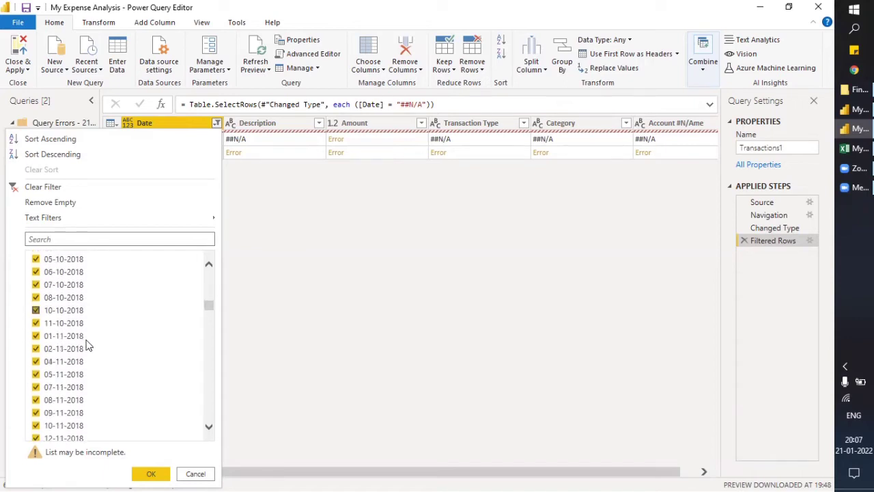
left_click_drag(206, 304, 209, 380)
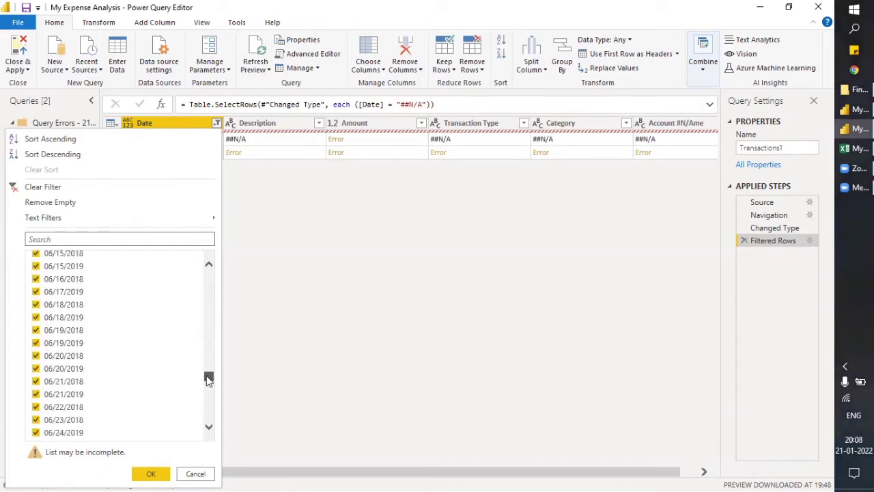
left_click(210, 418)
left_click(210, 419)
left_click(209, 429)
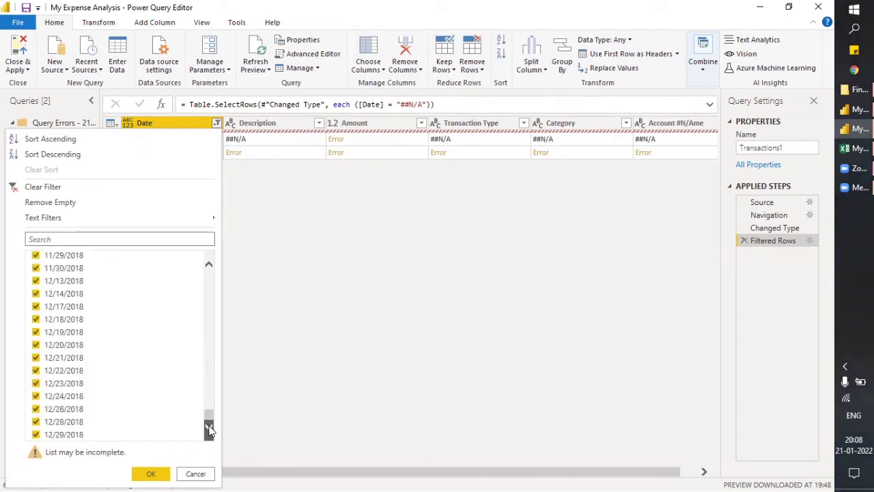
left_click(209, 429)
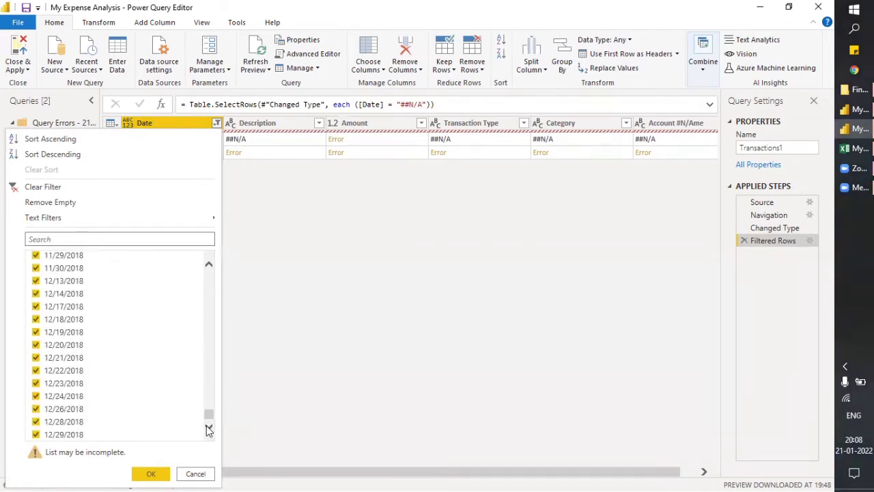
left_click(195, 473)
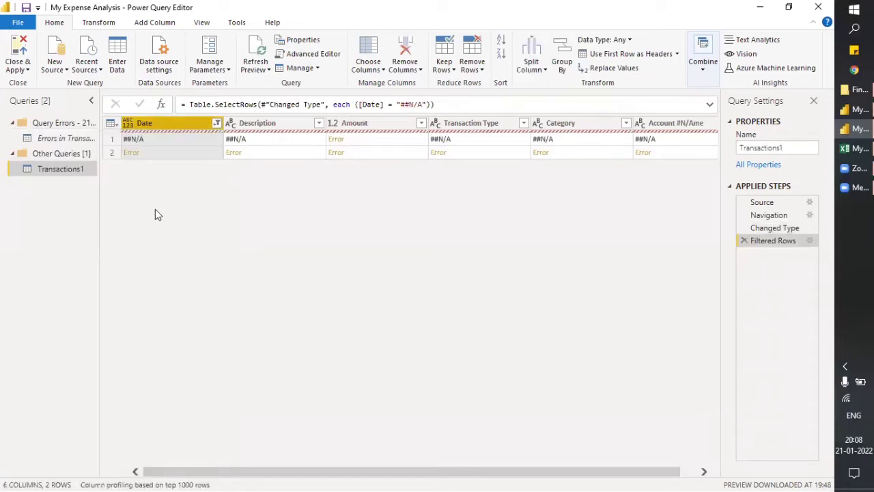
Open the Errors in Transactions1 query, switch to the My Expense Transactions workbook in Excel and go to cell A1
left_click(64, 136)
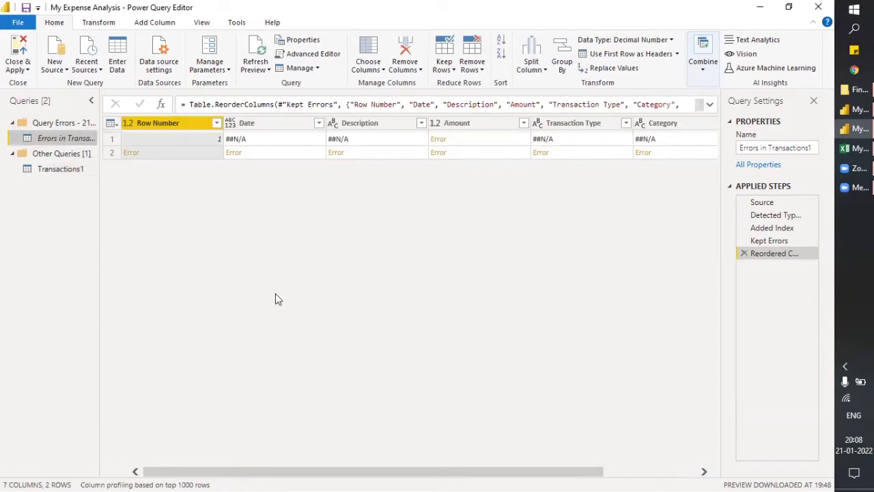
key("alt+Tab")
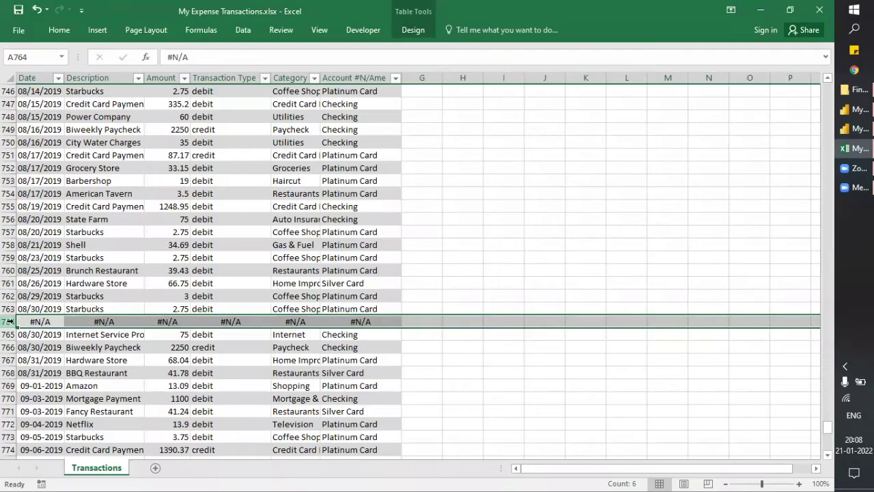
left_click(40, 305)
key("ctrl+Home")
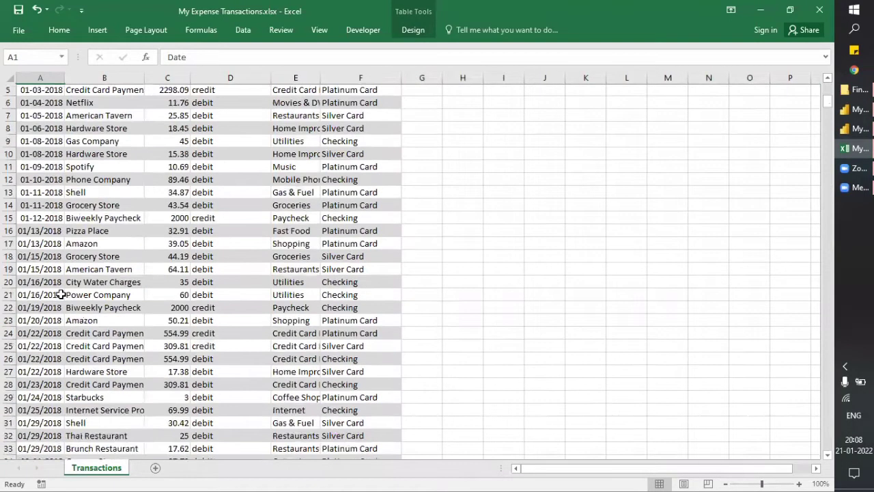
Filter the workbook table's Date column to show only the ##N/A value
key("alt+Down")
key("Down")
key("Down")
key("Down")
key("Down")
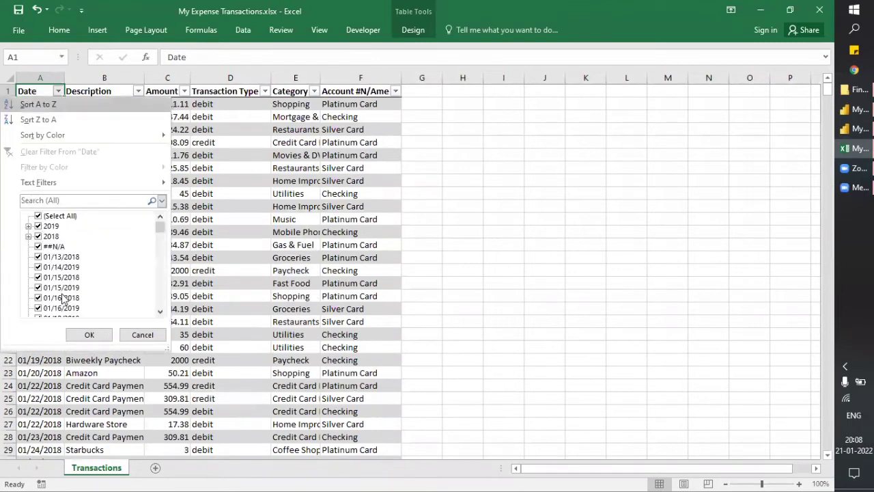
left_click(39, 216)
left_click(46, 246)
left_click(76, 337)
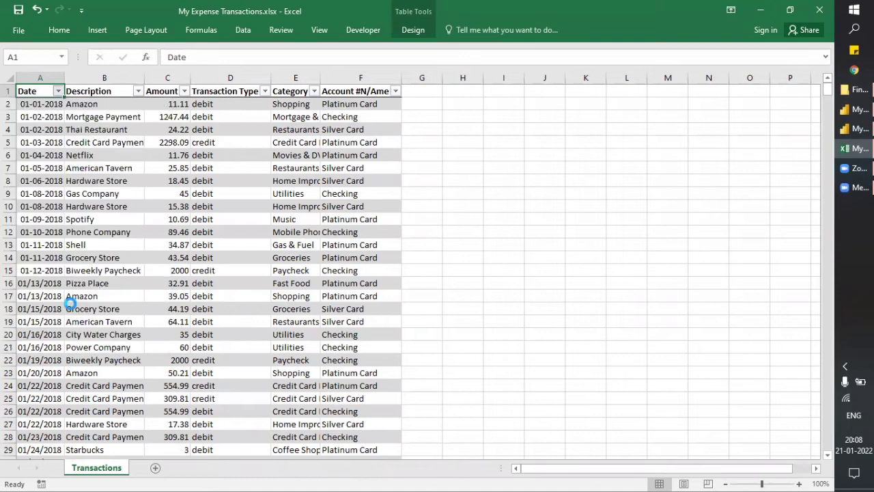
Delete the filtered ##N/A row and show all dates in the table again
left_click(10, 104)
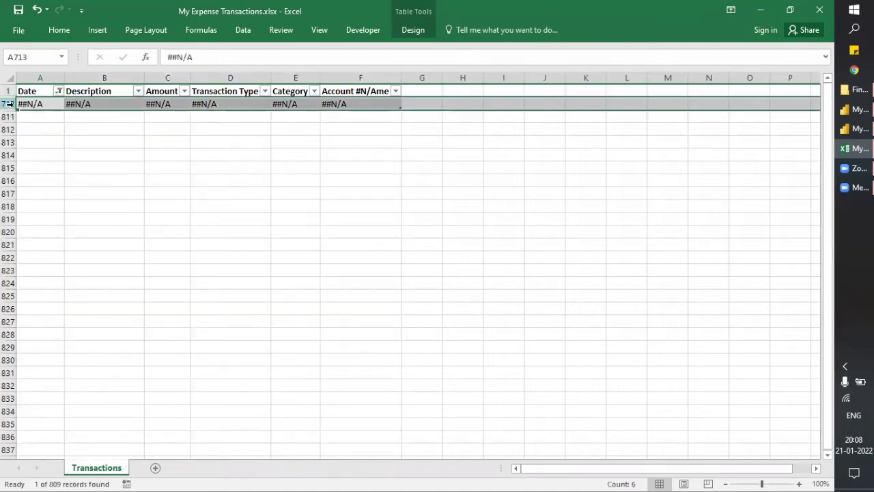
key("Delete")
left_click(59, 91)
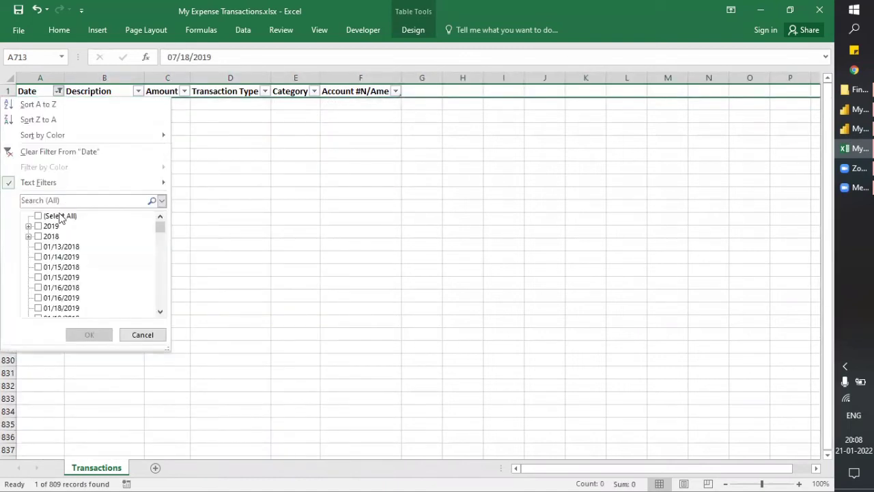
left_click(60, 216)
left_click(88, 335)
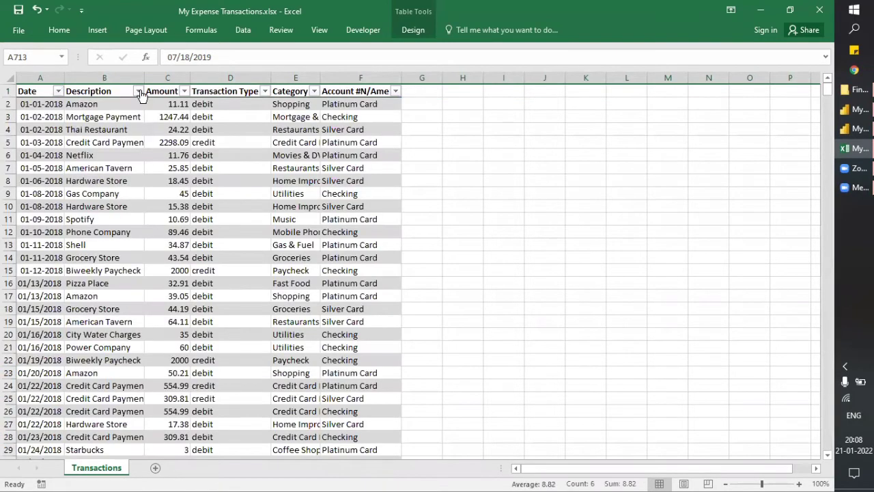
Filter the Description column to #N/A, excluding Viet#N/Amese Restaurant, and delete the resulting row
left_click(138, 91)
left_click(72, 200)
type("#")
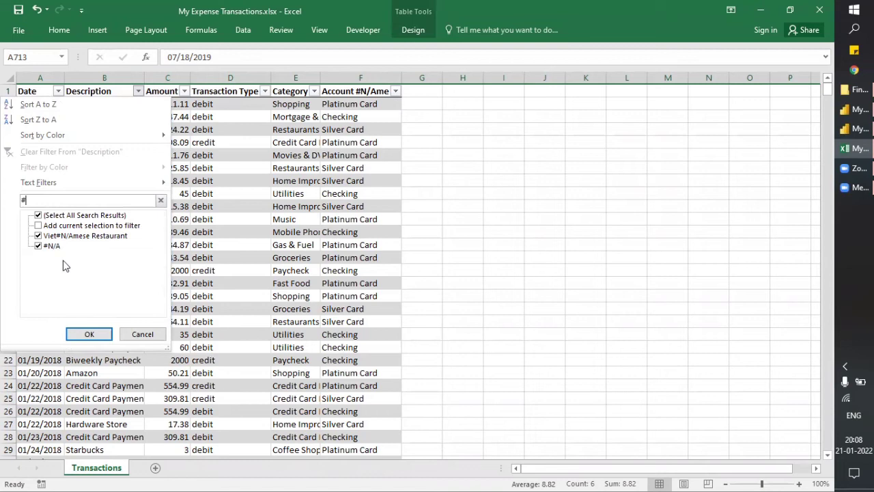
left_click(66, 236)
left_click(89, 333)
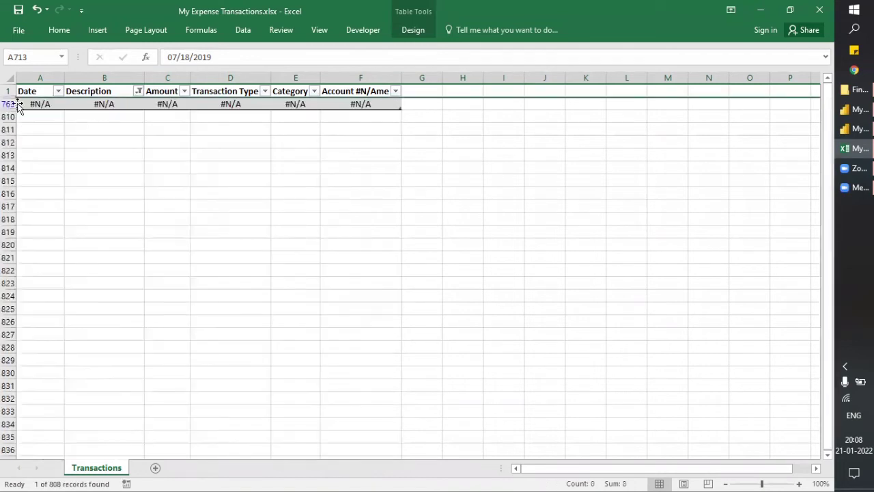
left_click(20, 104)
key("Delete")
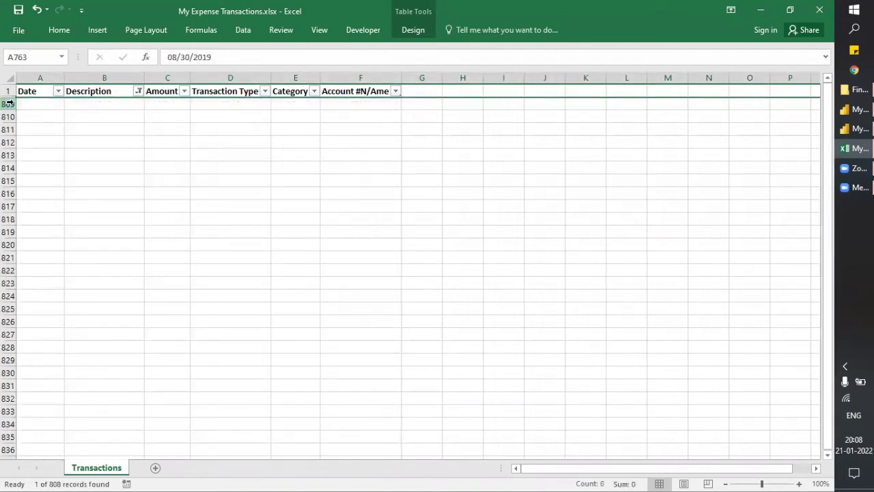
Search the Description column's filter values for "N/" and close the filter list without applying it
left_click(139, 92)
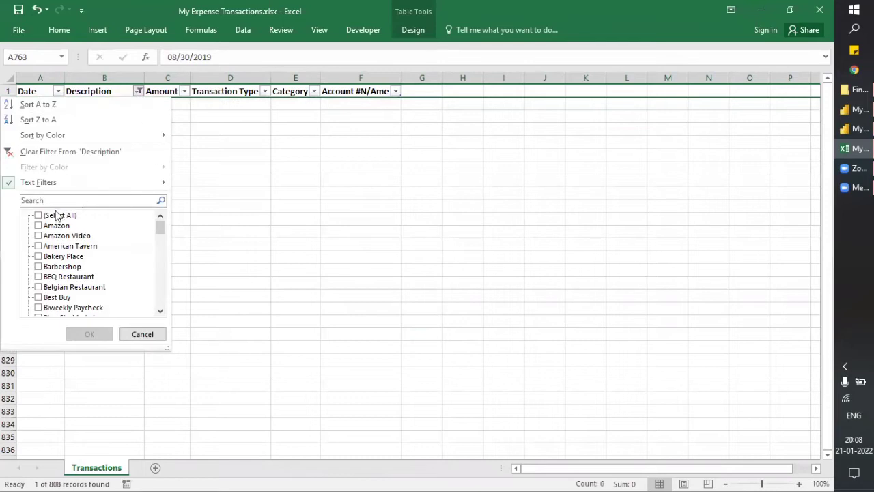
left_click(57, 200)
type("N?")
key("BackSpace")
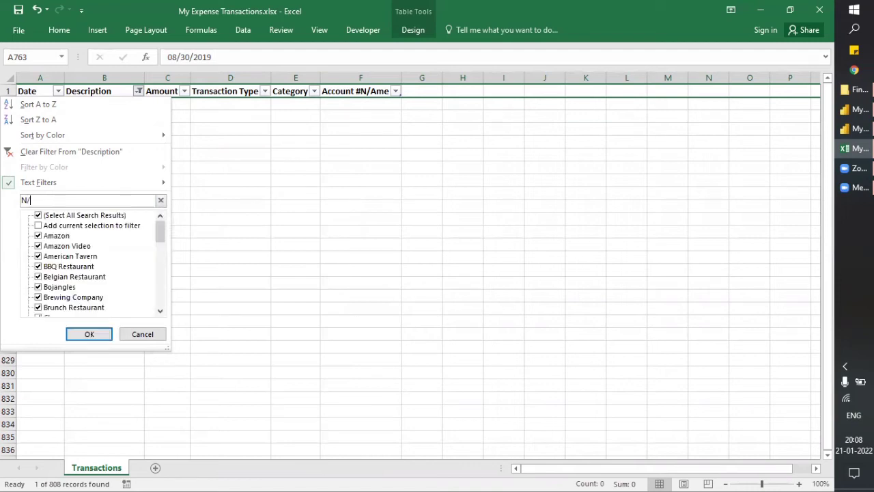
left_click(173, 197)
left_click(202, 185)
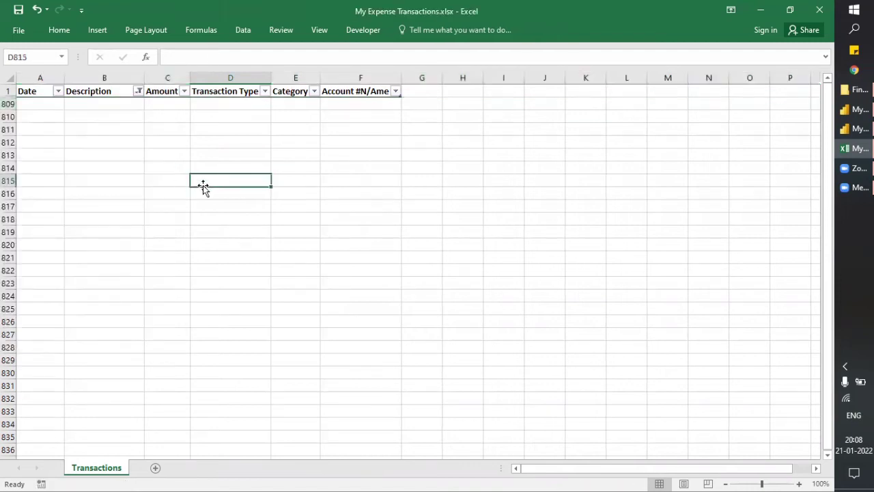
Turn off filtering on the transactions table so that all rows are shown
key("ctrl+shift+l")
left_click(425, 289)
left_click(228, 91)
key("ctrl+shift+l")
Close My Expense Transactions.xlsx with its changes saved and exit Excel
key("alt+F4")
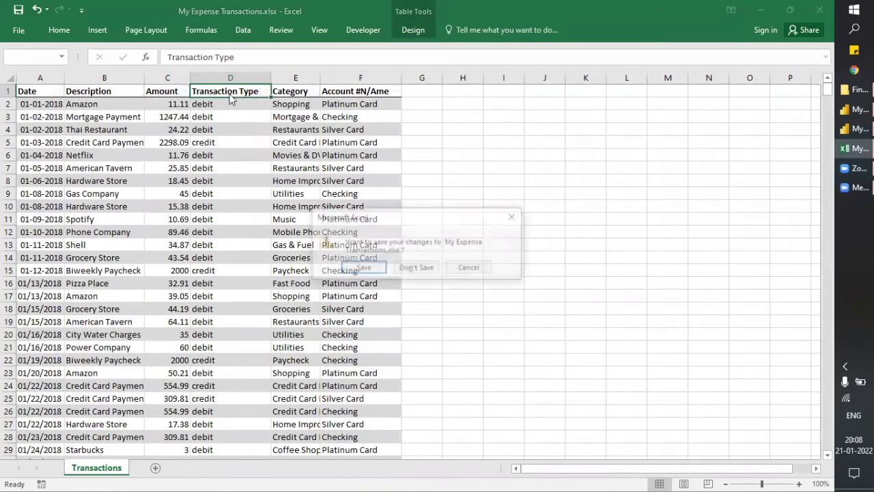
left_click(349, 266)
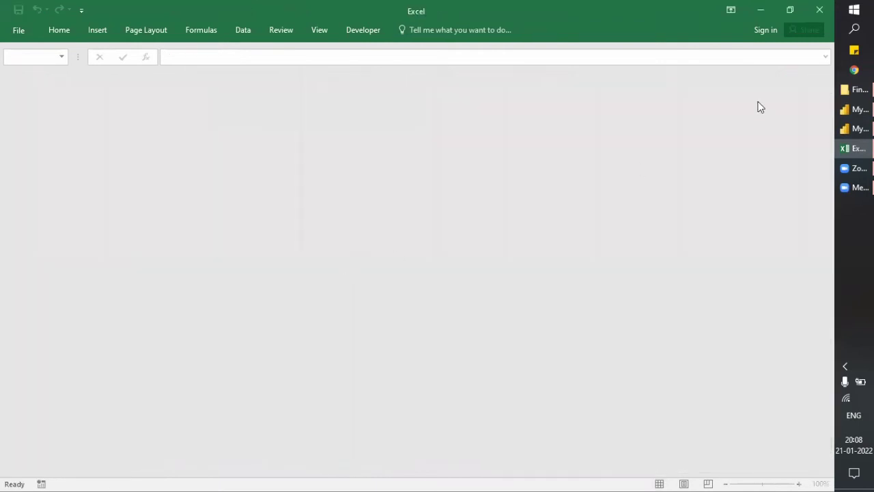
left_click(819, 10)
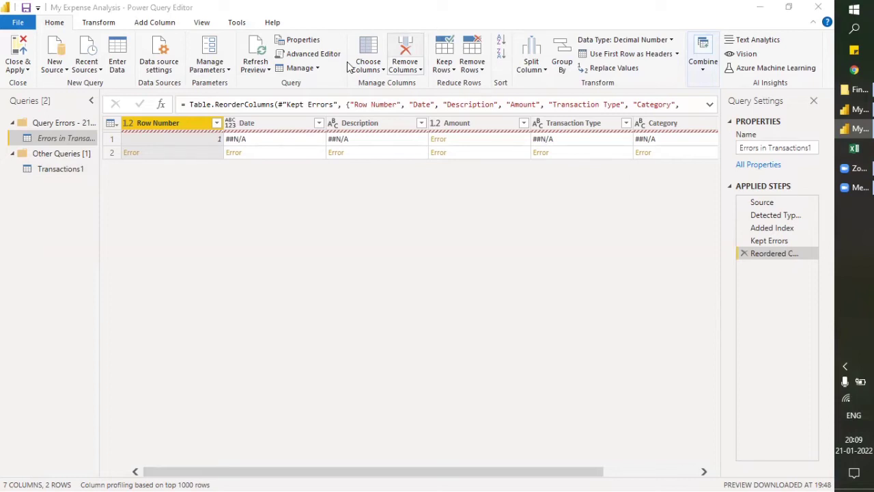
Refresh the preview of the Errors in Transactions1 query
left_click(256, 71)
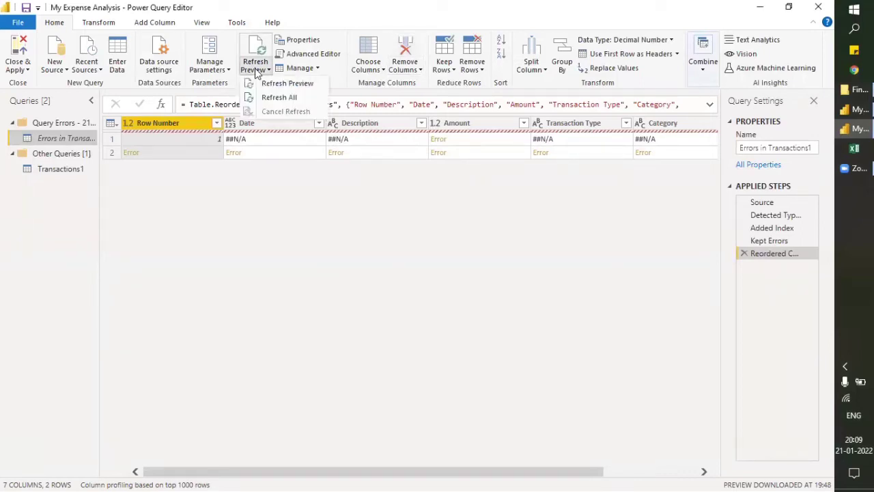
left_click(113, 198)
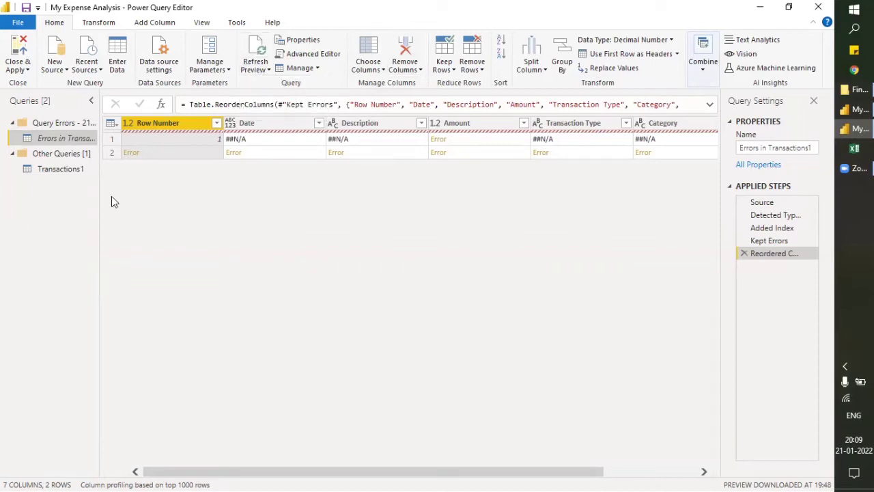
left_click(59, 174)
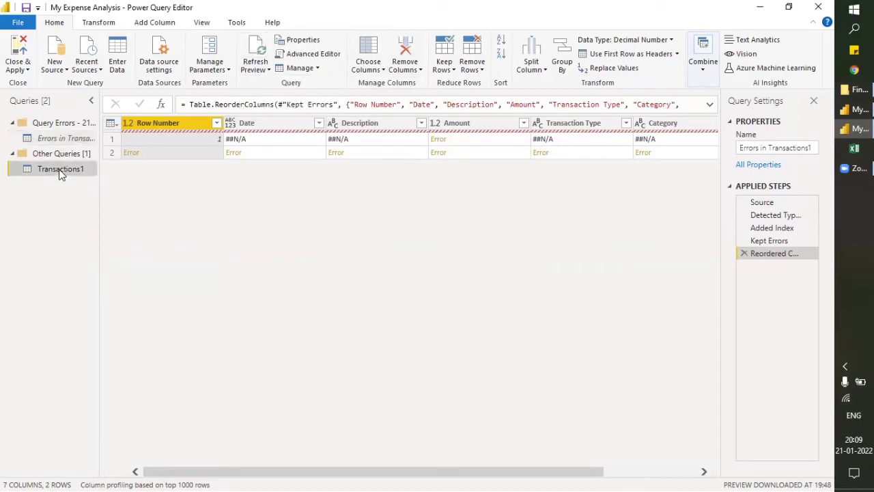
right_click(59, 174)
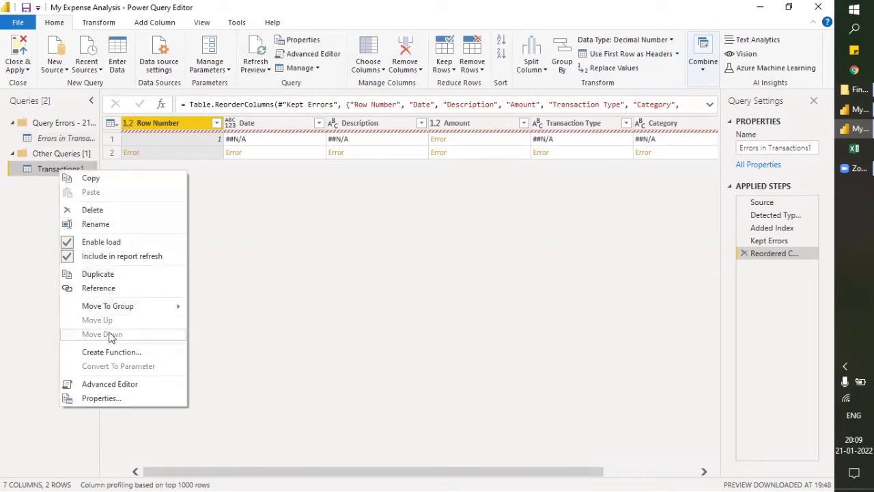
left_click(328, 211)
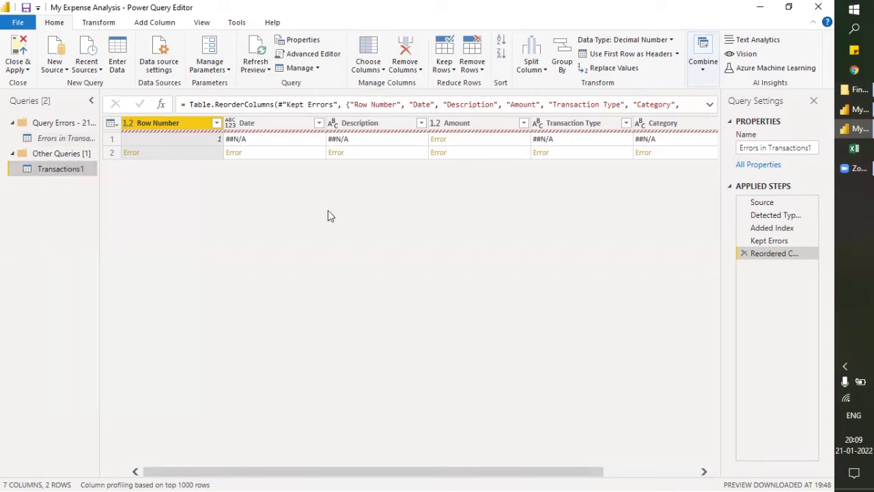
left_click(257, 68)
left_click(266, 87)
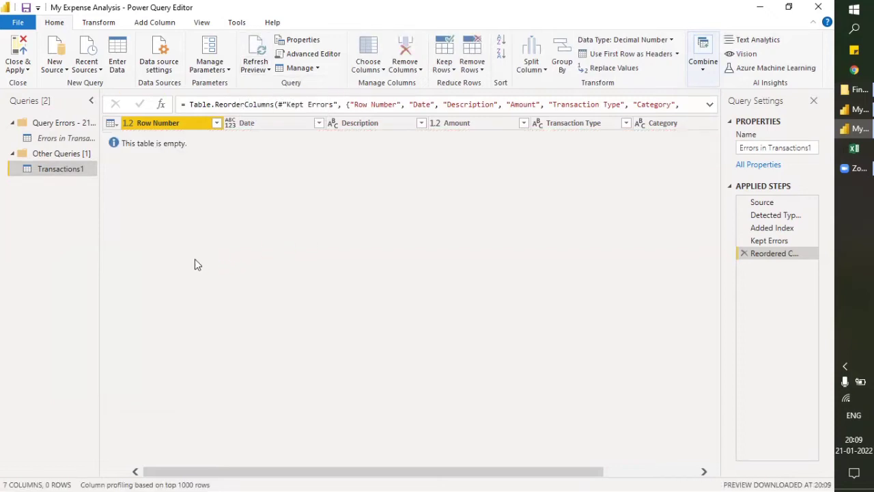
Delete the Reordered Columns step from the Errors in Transactions1 query
left_click(217, 123)
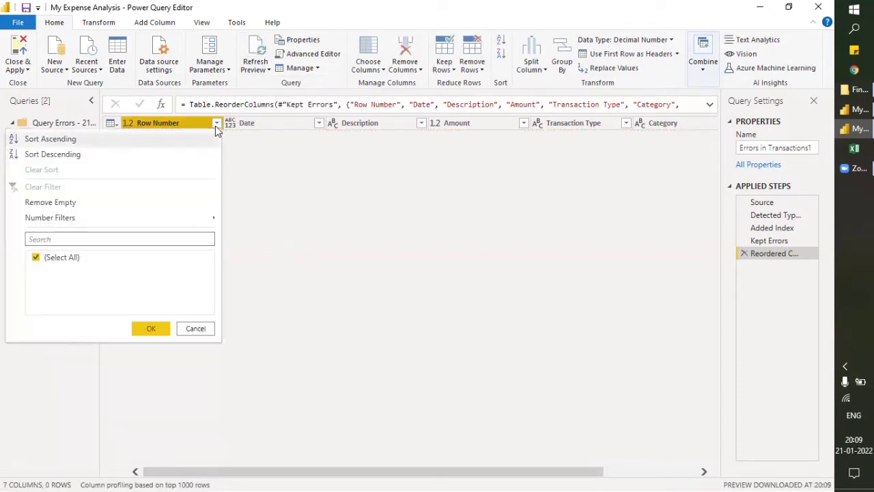
left_click(194, 329)
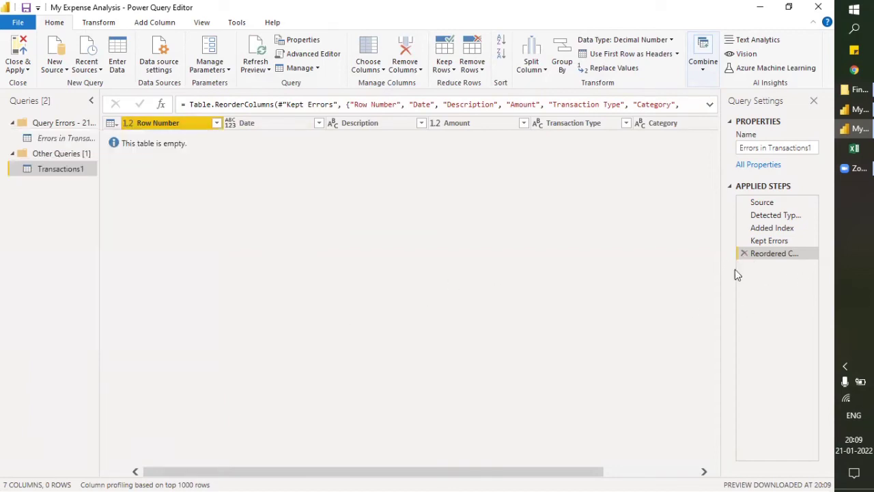
left_click_drag(721, 269, 536, 275)
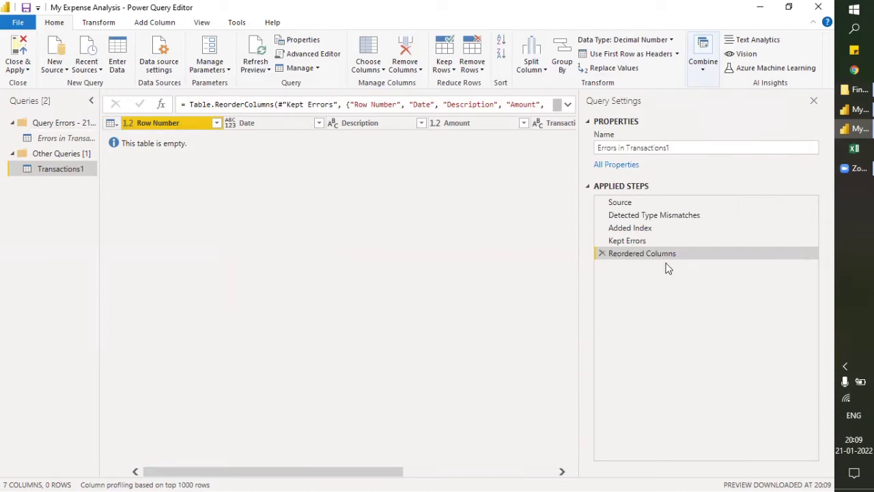
left_click(602, 254)
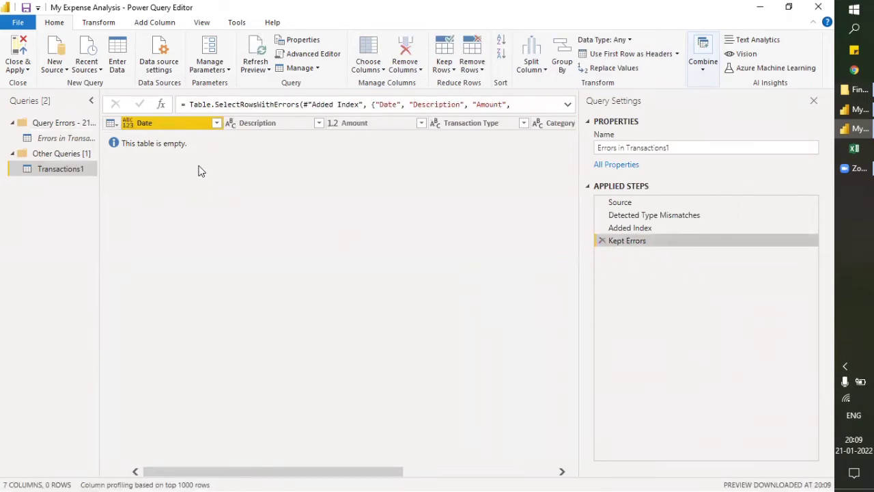
left_click(216, 125)
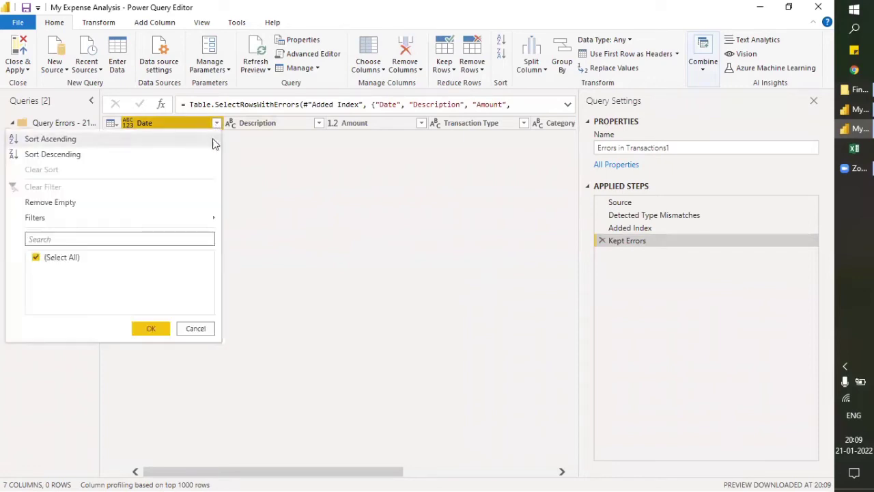
left_click(338, 209)
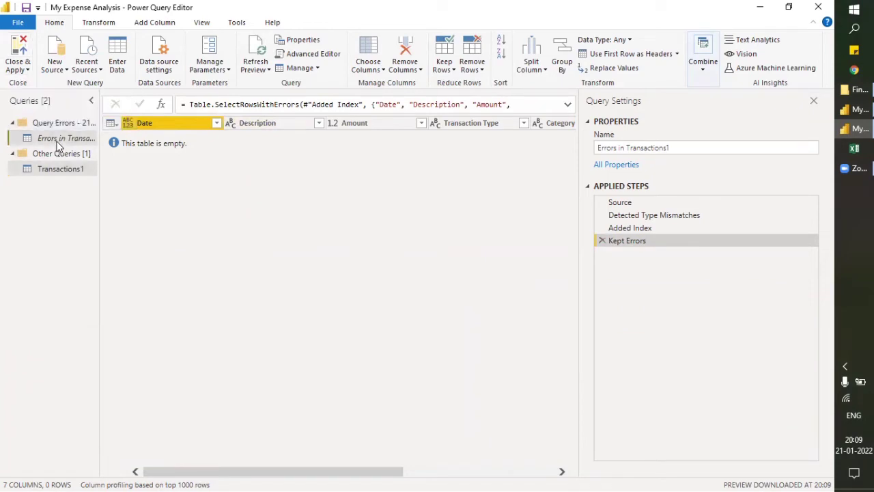
Reset the Date column's filter in the Transactions1 query to select all values
left_click(69, 171)
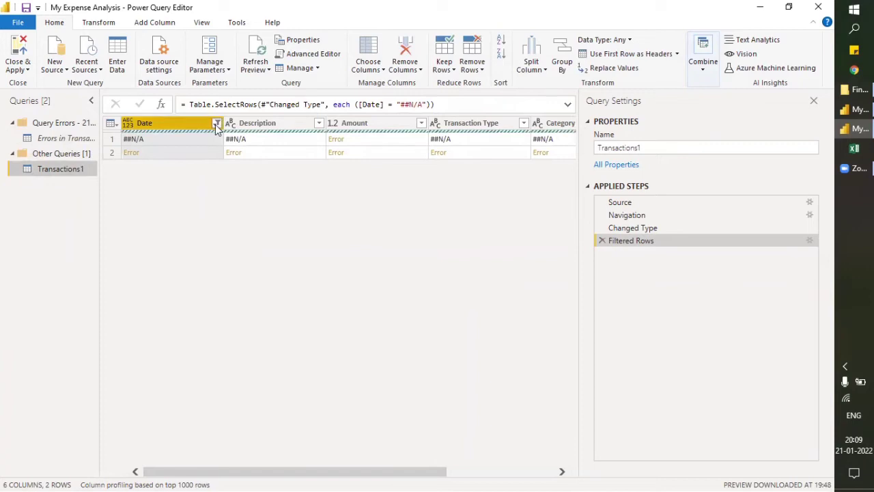
left_click(216, 124)
left_click(37, 258)
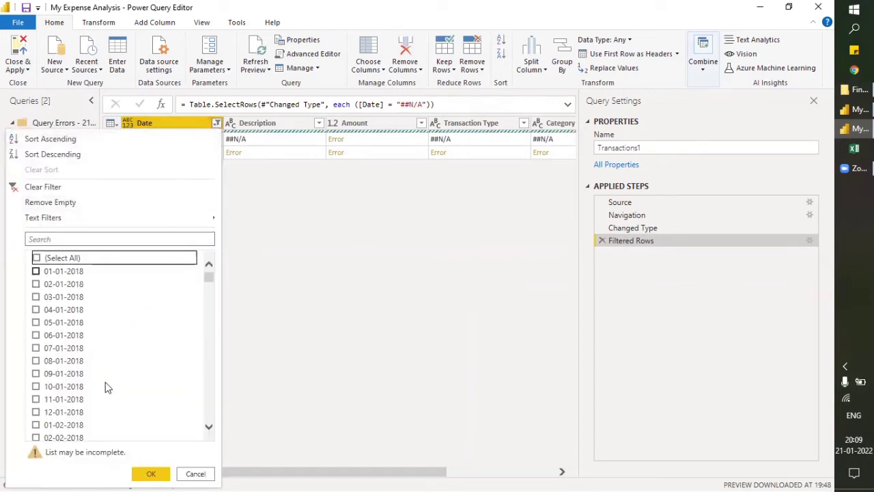
left_click(418, 405)
left_click(216, 124)
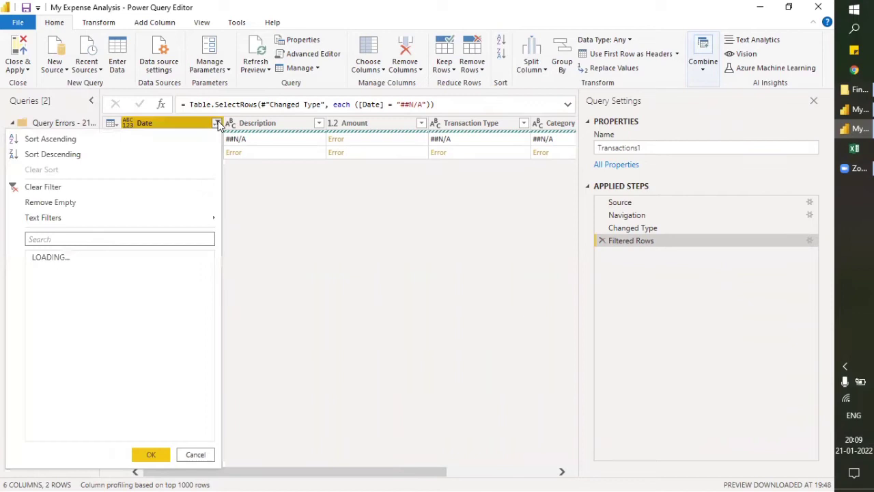
left_click(36, 258)
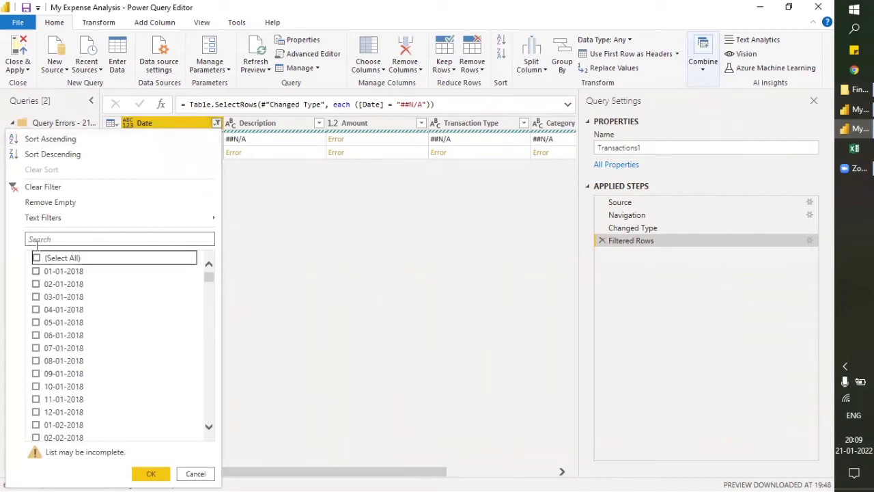
left_click(37, 258)
left_click(143, 473)
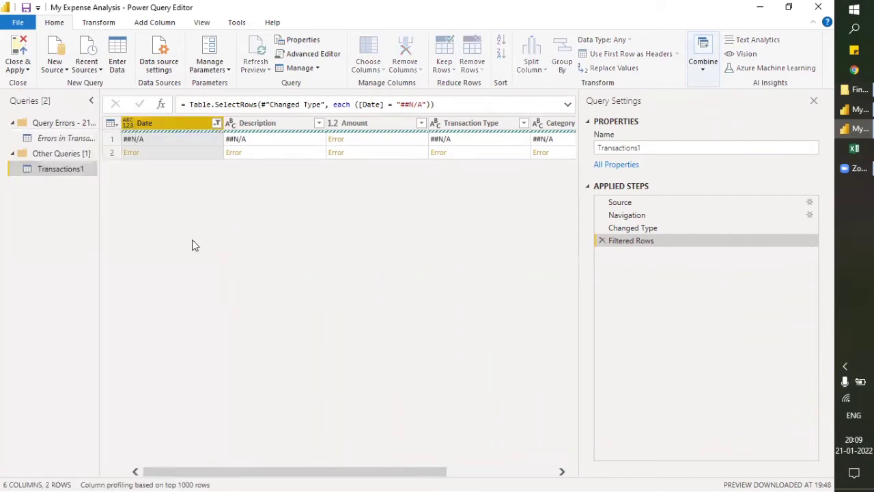
Refresh the previews of all queries and narrow the Query Settings pane
left_click(258, 68)
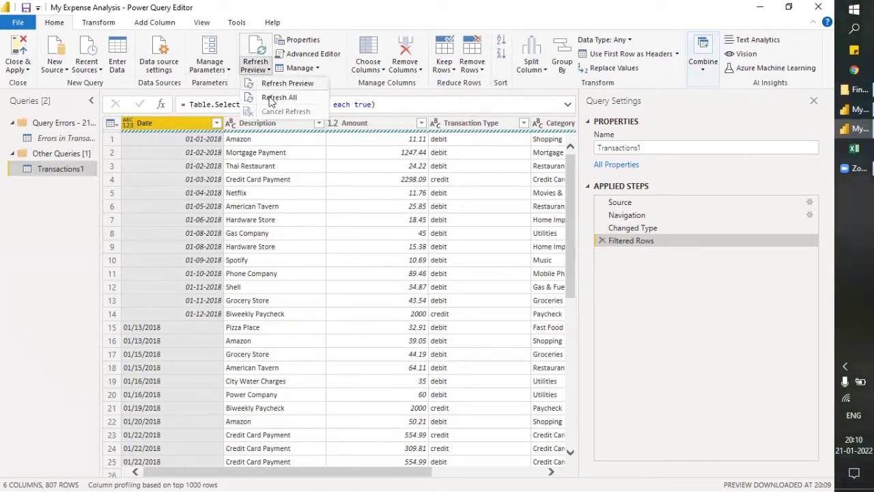
left_click(271, 100)
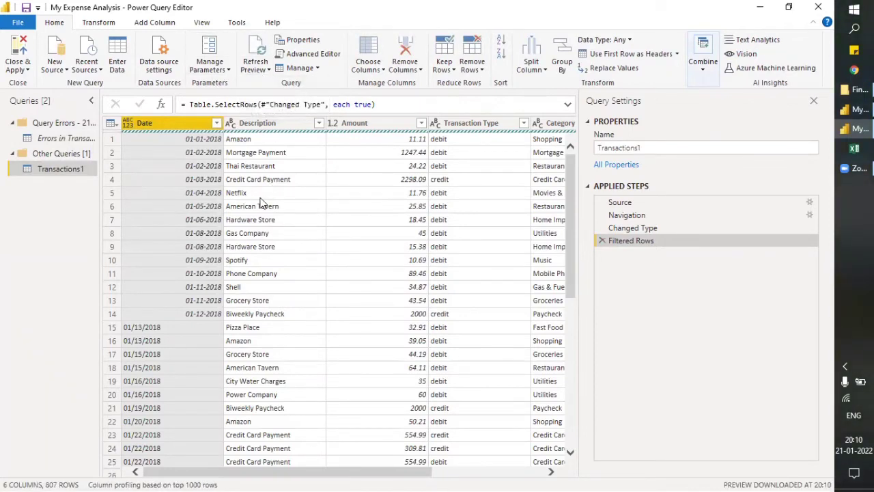
left_click(258, 68)
left_click(271, 97)
left_click_drag(581, 306, 697, 303)
Examine the remaining error rows, then check the column quality of Transactions1 and its Amount filter values for errors
left_click(60, 139)
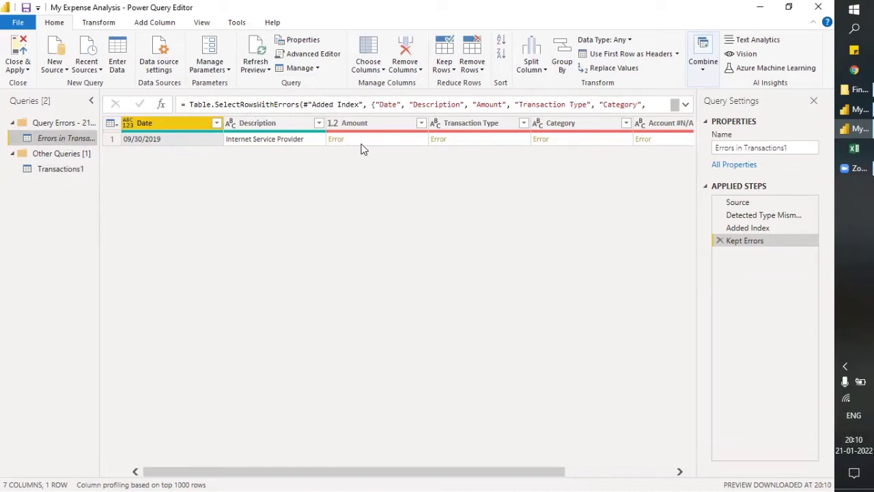
left_click(52, 172)
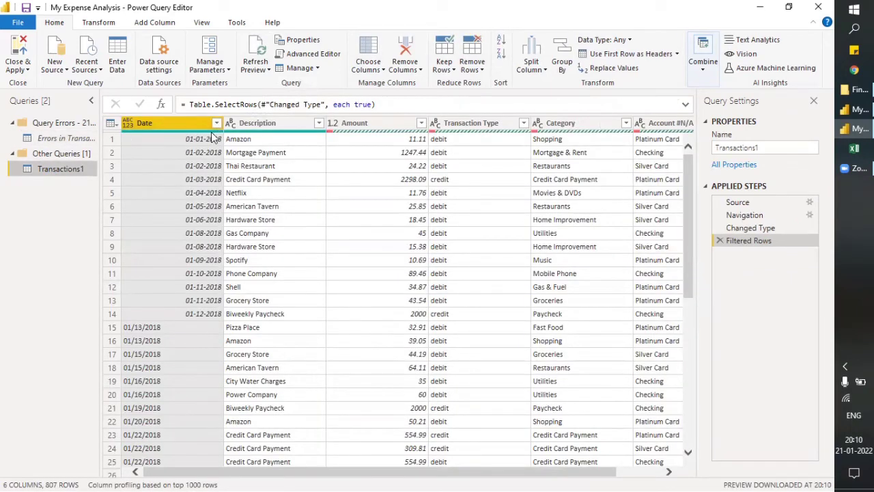
mouse_move(224, 135)
mouse_move(306, 134)
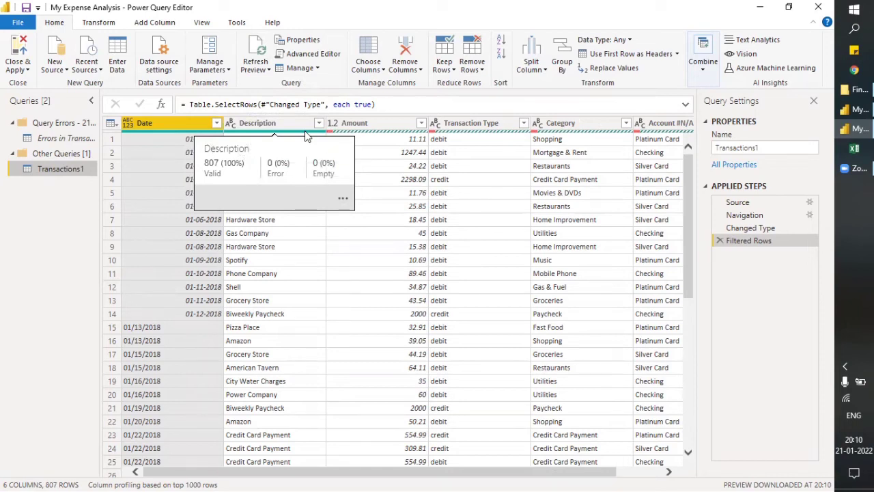
mouse_move(352, 136)
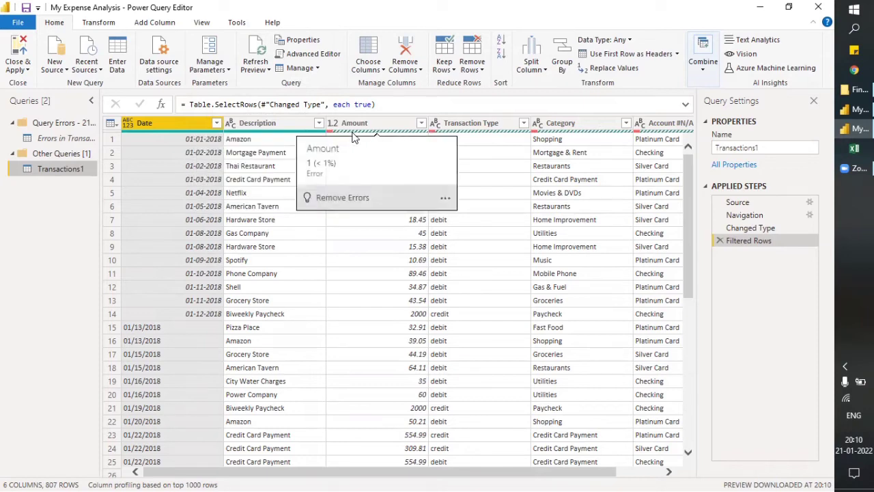
left_click(422, 125)
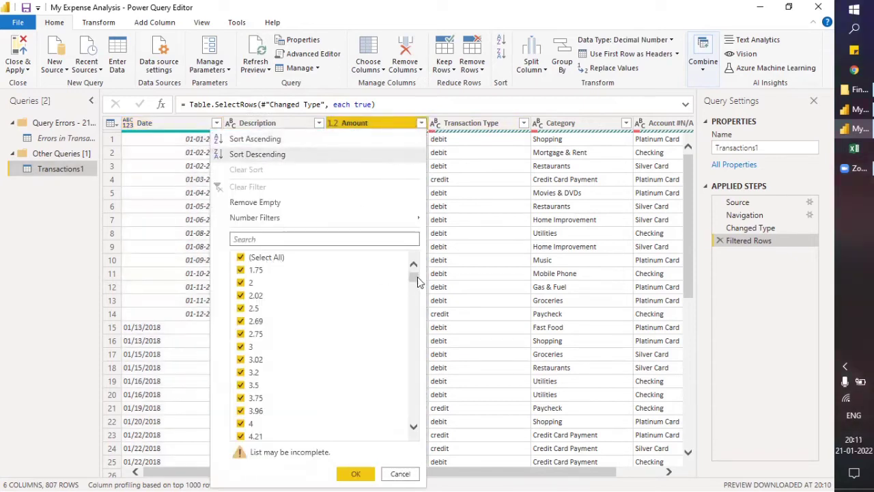
left_click_drag(415, 275, 416, 387)
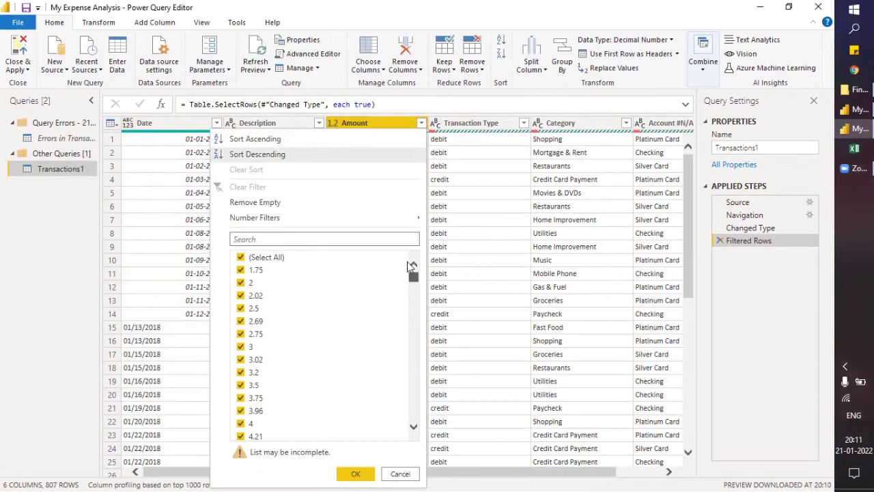
left_click_drag(412, 406, 413, 415)
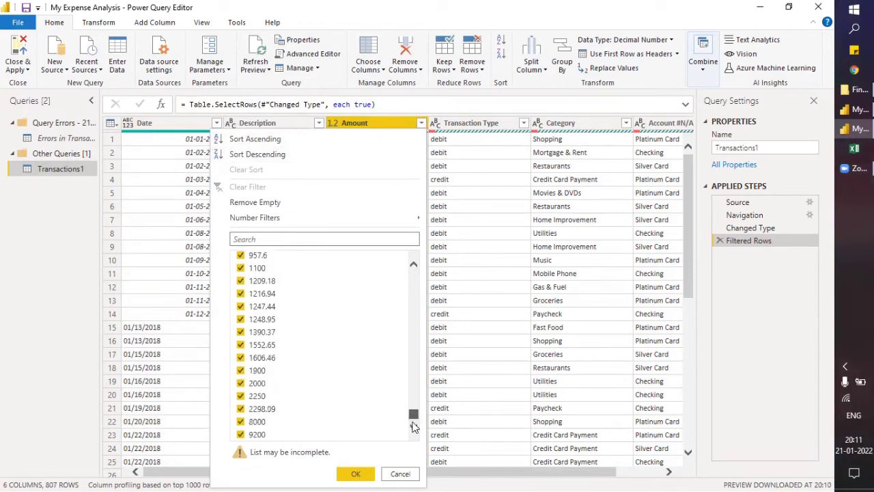
left_click(481, 327)
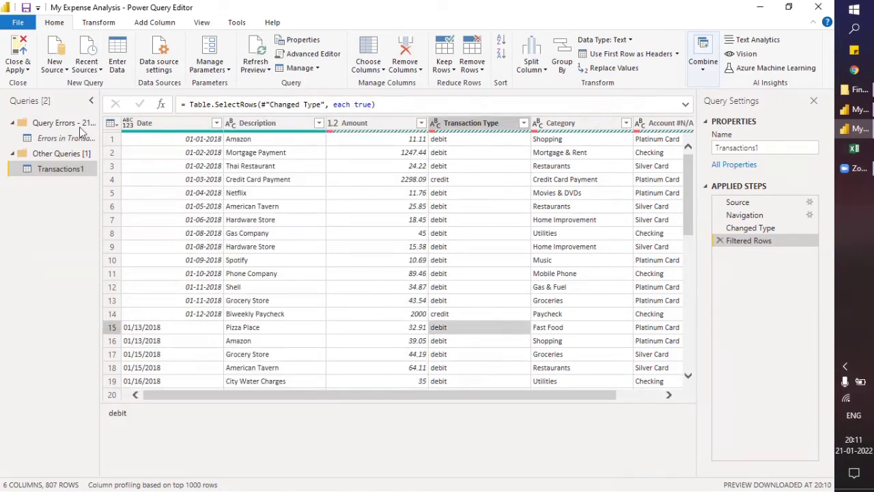
Apply the query changes to the report, close Power Query Editor, and dismiss the load summary
left_click(17, 53)
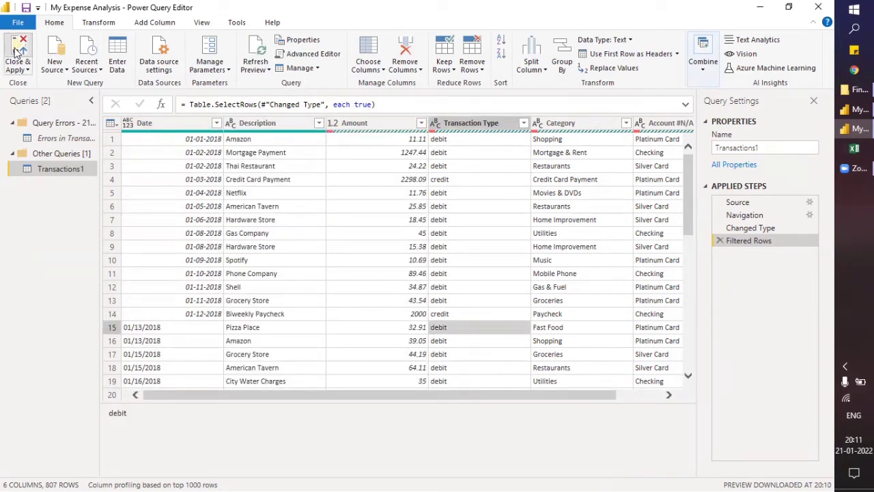
left_click(97, 207)
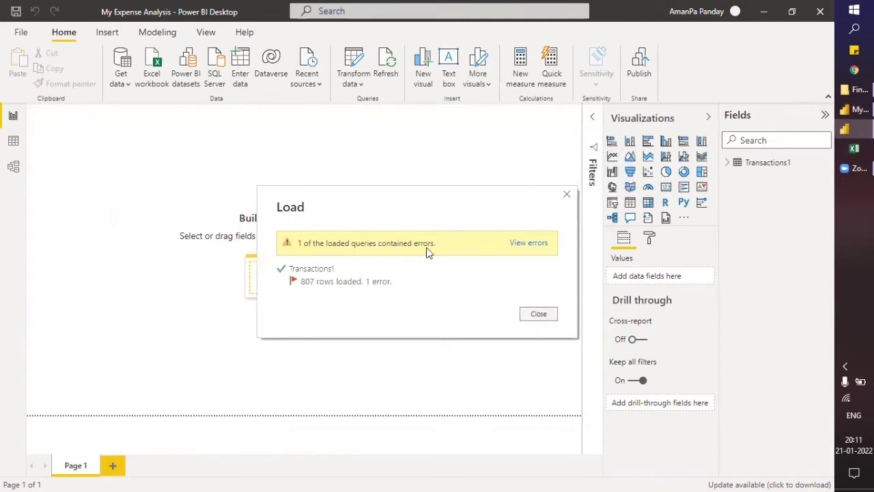
left_click(551, 314)
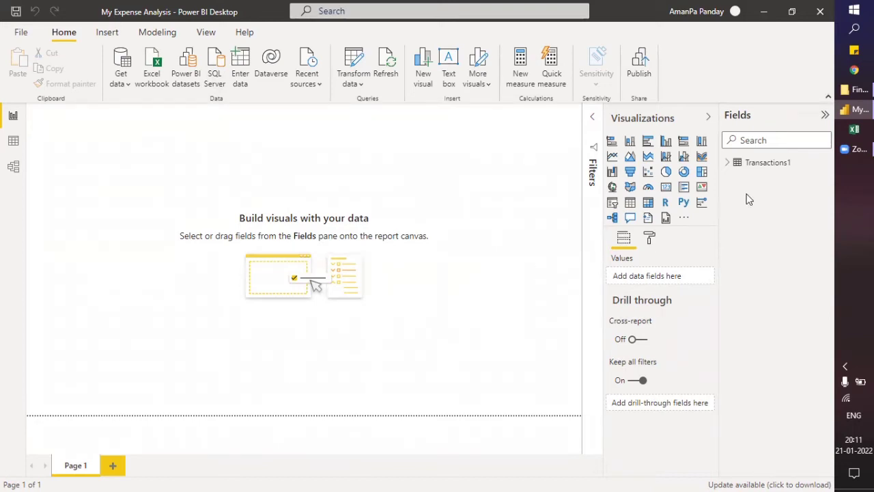
Expand the Transactions1 table's fields and rename the table as Transactions
left_click(741, 169)
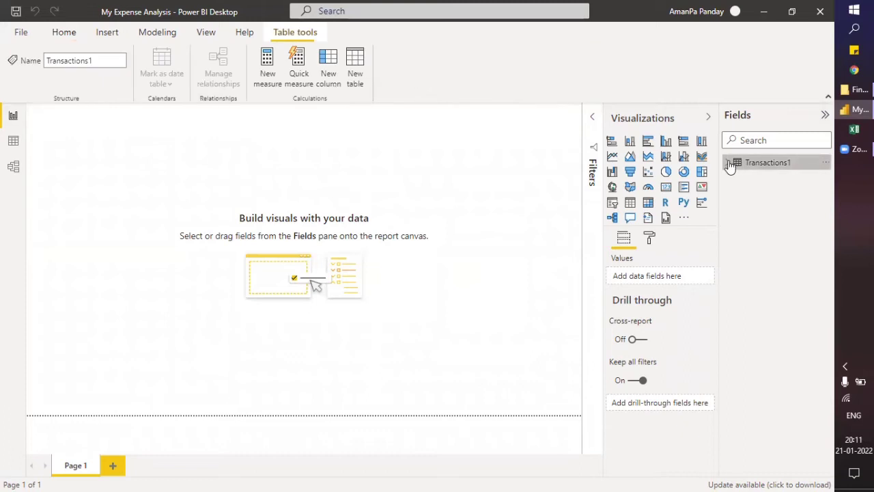
left_click(732, 167)
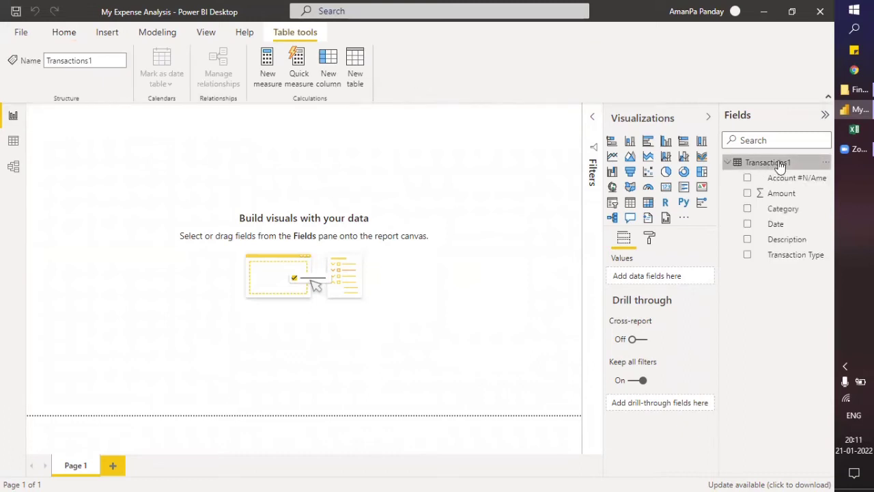
double_click(780, 164)
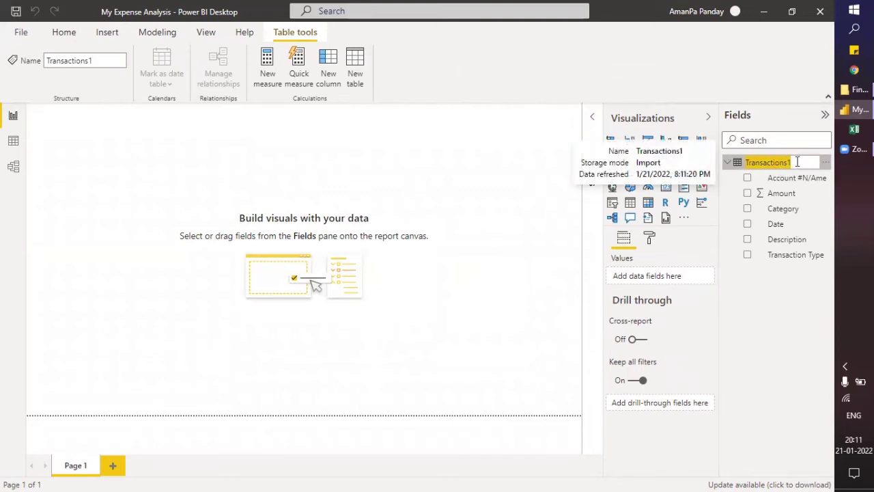
left_click(797, 162)
key("BackSpace")
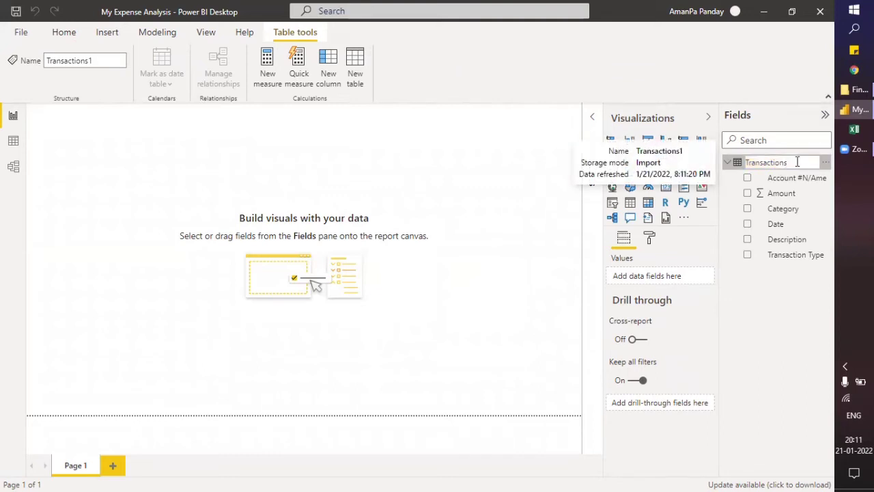
key("Return")
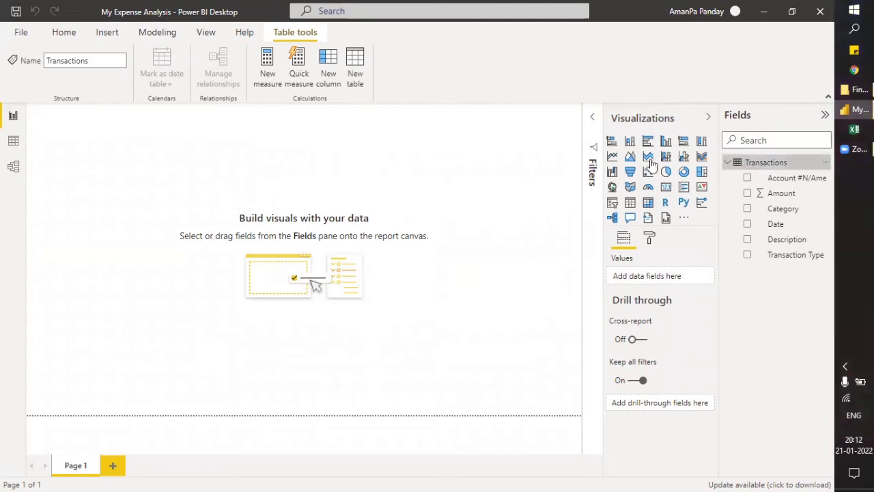
Import the Budget table from the Budget.xlsx workbook into the report
left_click(62, 33)
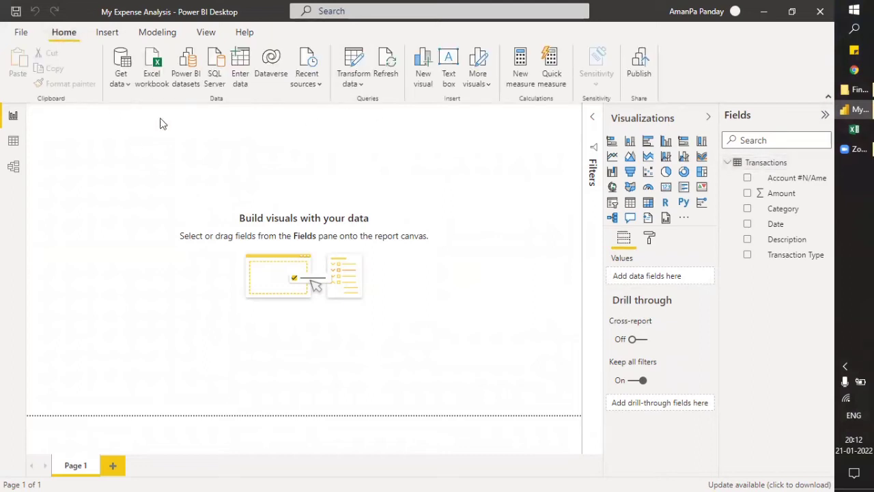
left_click(153, 79)
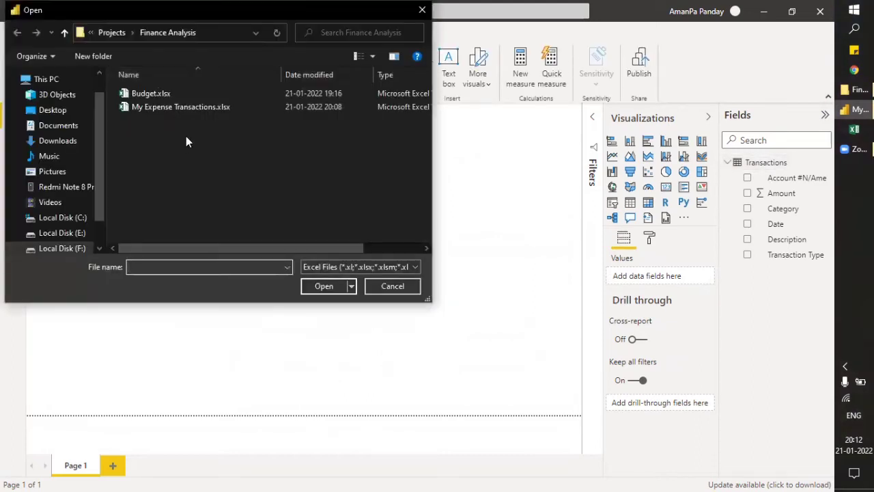
left_click(176, 93)
left_click(321, 286)
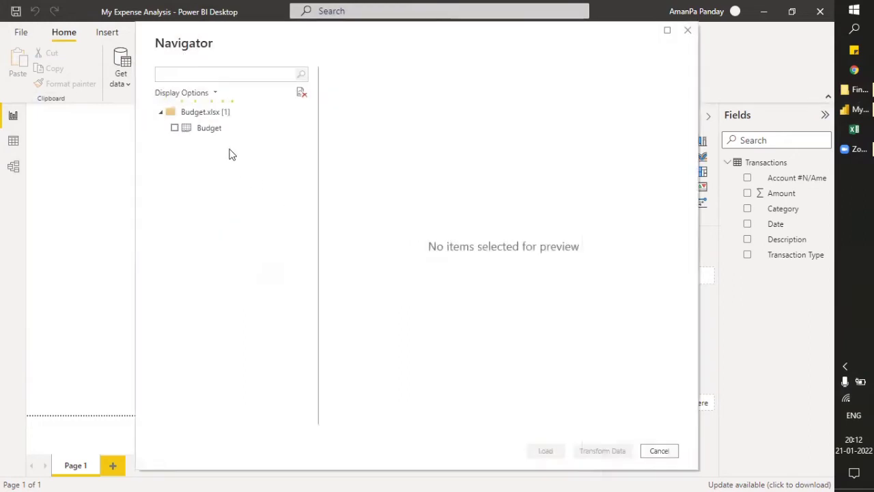
left_click(215, 127)
left_click(175, 128)
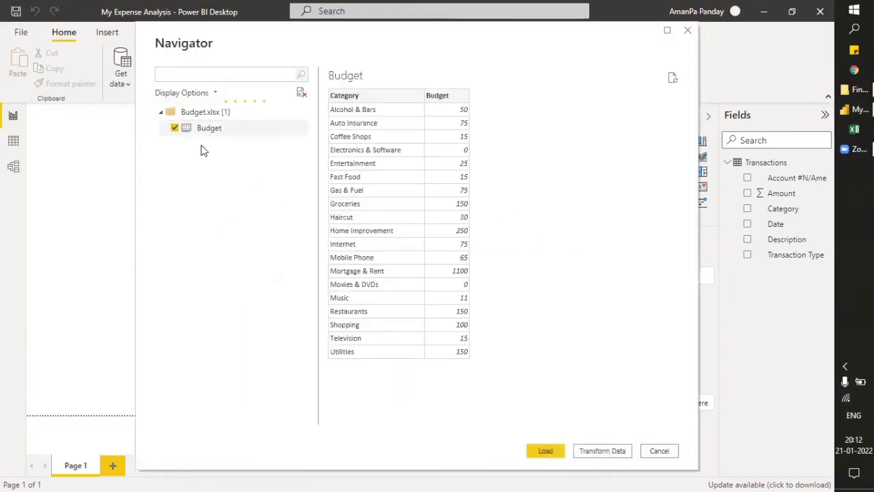
left_click(555, 452)
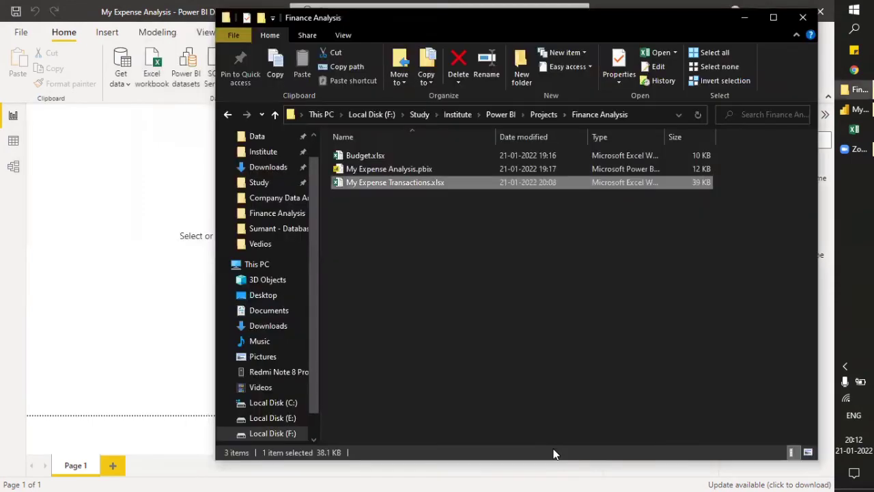
left_click(212, 327)
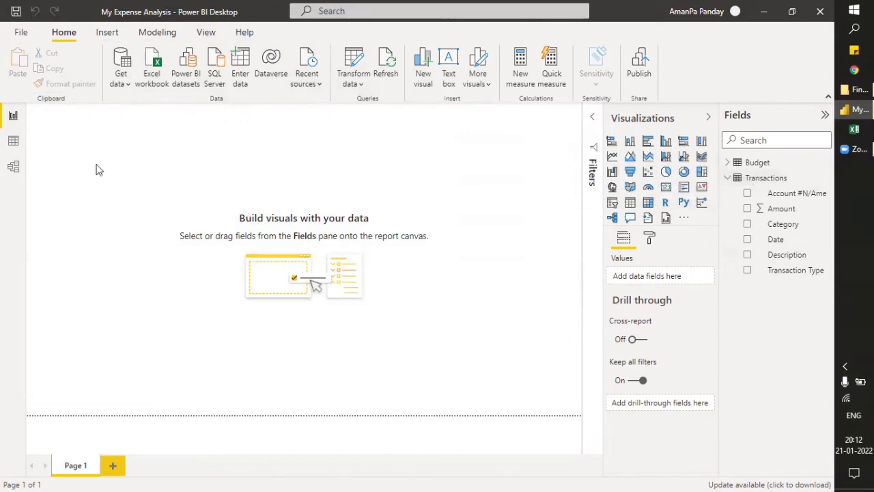
Show the Transactions table's data and set its Date column's data type to Date
left_click(14, 145)
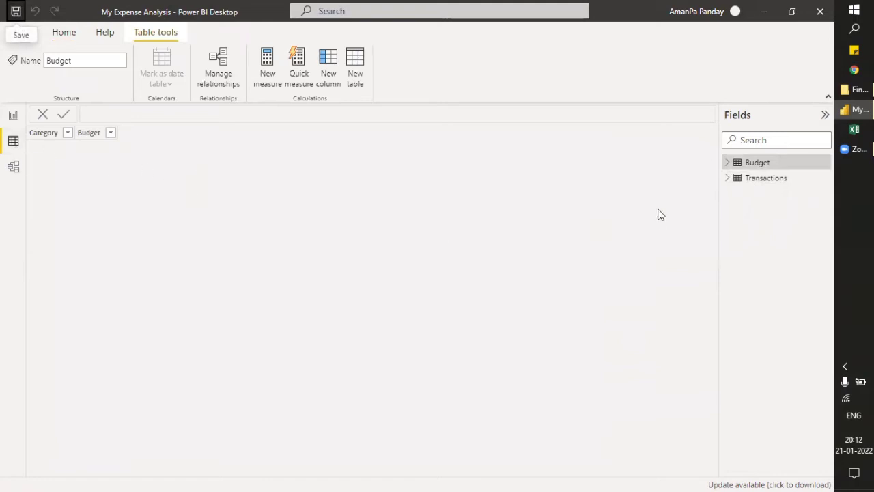
left_click(761, 182)
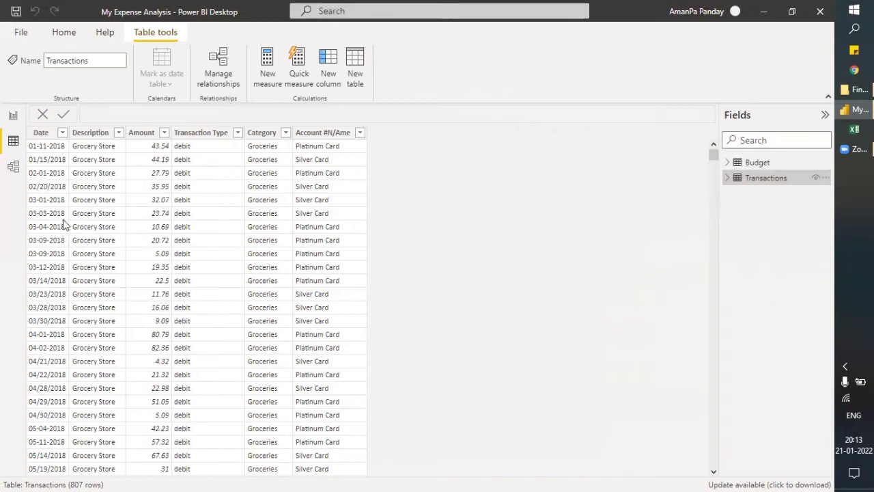
left_click(727, 179)
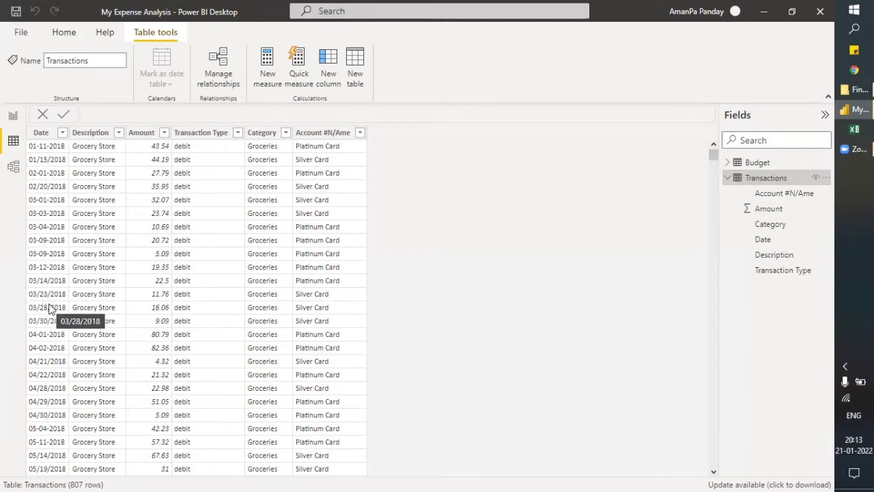
left_click(781, 195)
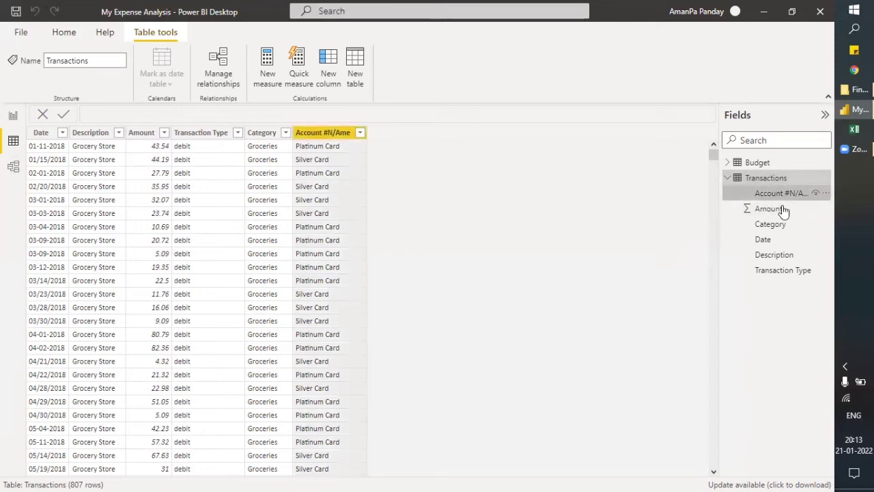
left_click(765, 239)
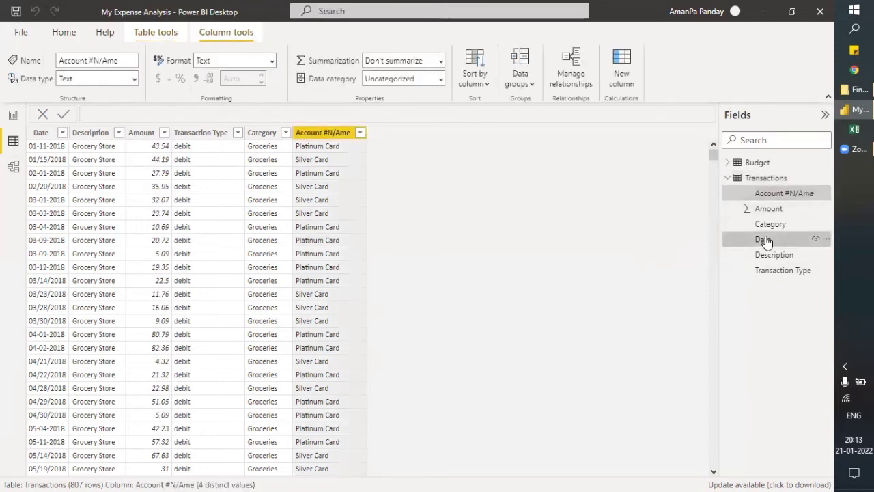
left_click(134, 79)
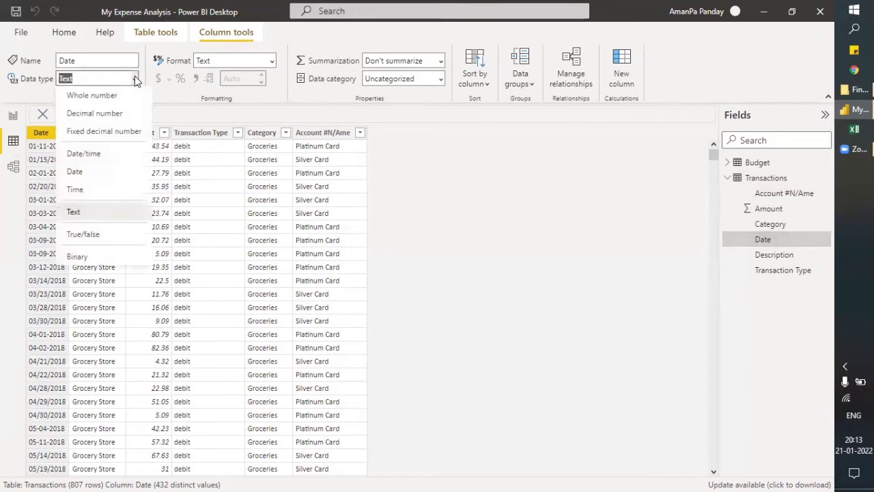
left_click(83, 171)
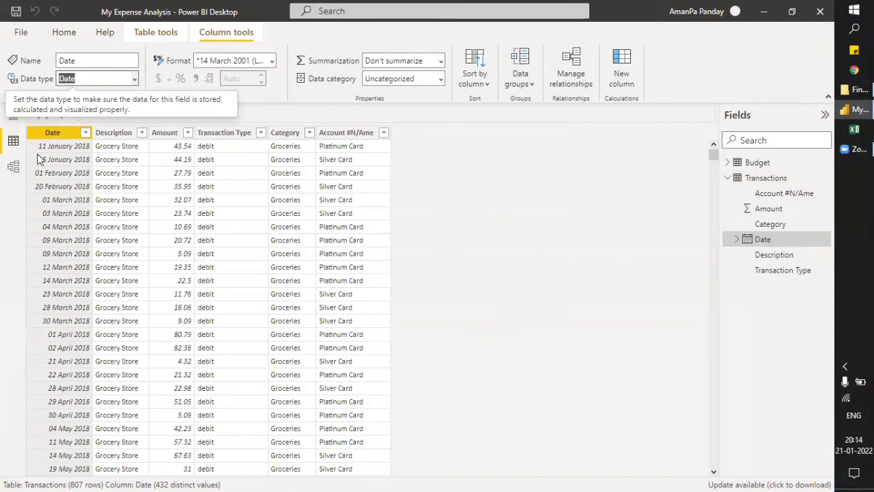
Sort the Transactions rows by Date in ascending order and look through the first entries
left_click(86, 133)
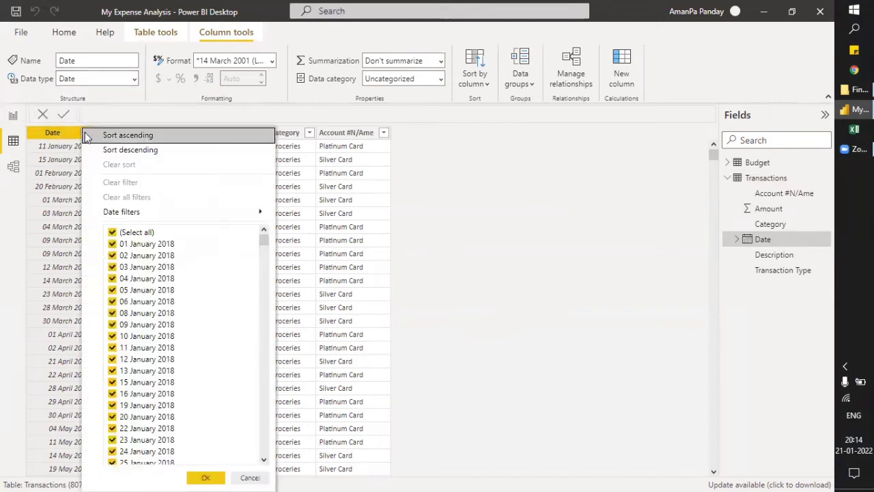
left_click(498, 248)
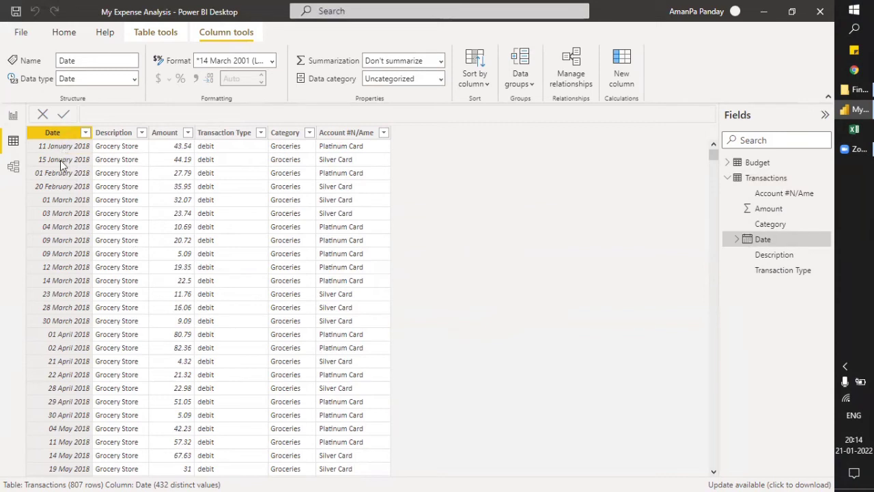
left_click(85, 134)
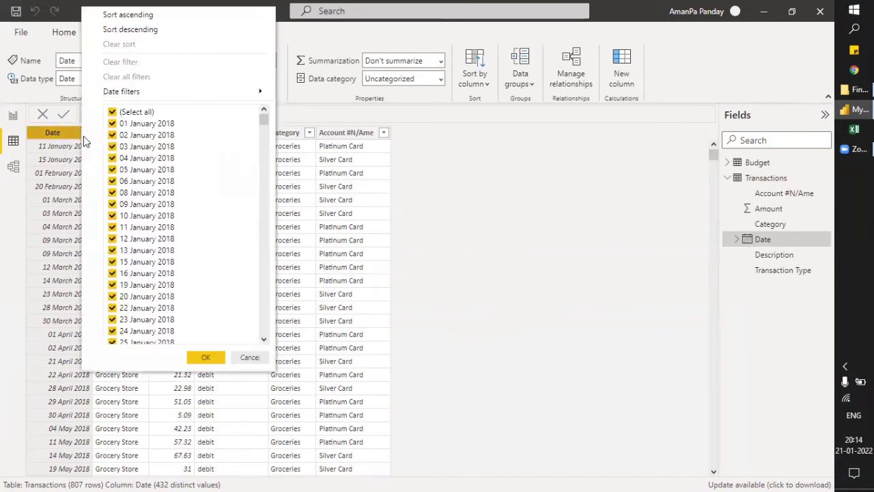
left_click(133, 19)
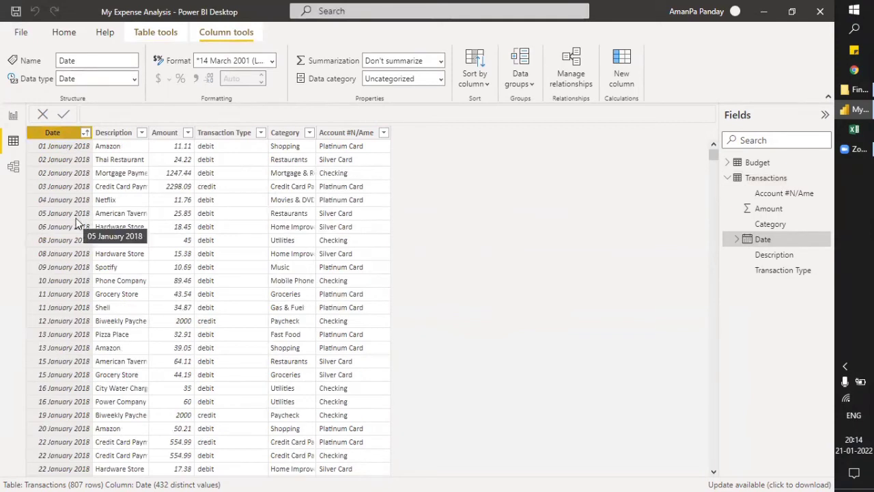
scroll(69, 314, "down", 3)
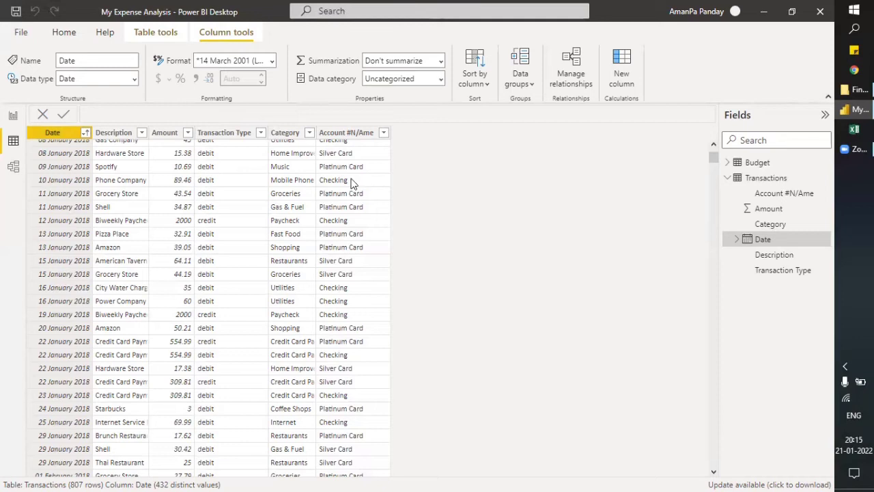
Start a new calculated table and name it MyDates in its formula
left_click(71, 35)
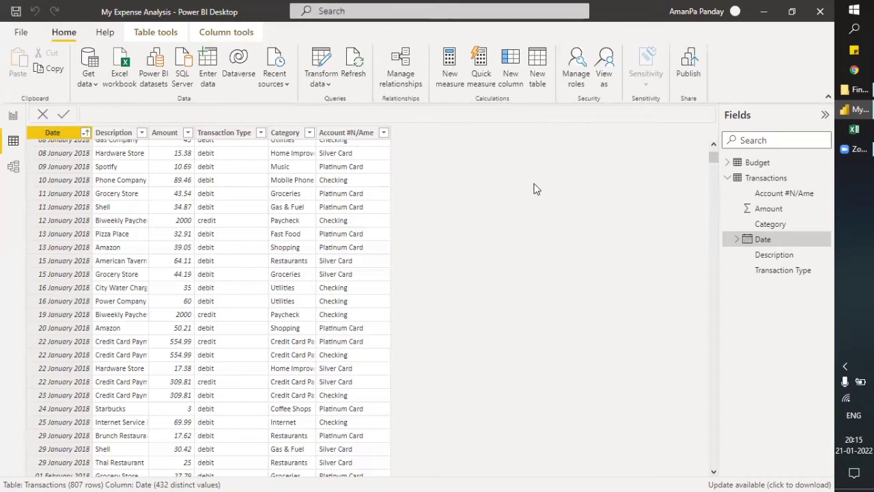
left_click(540, 75)
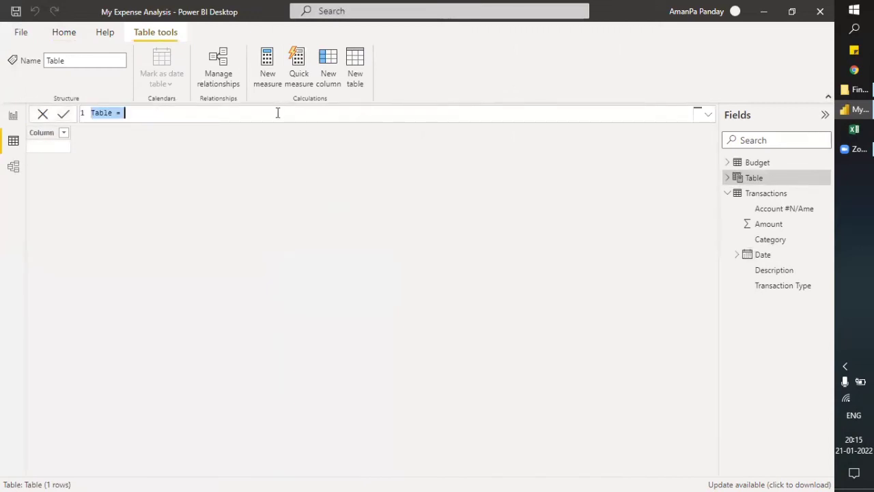
type("MyDates = ")
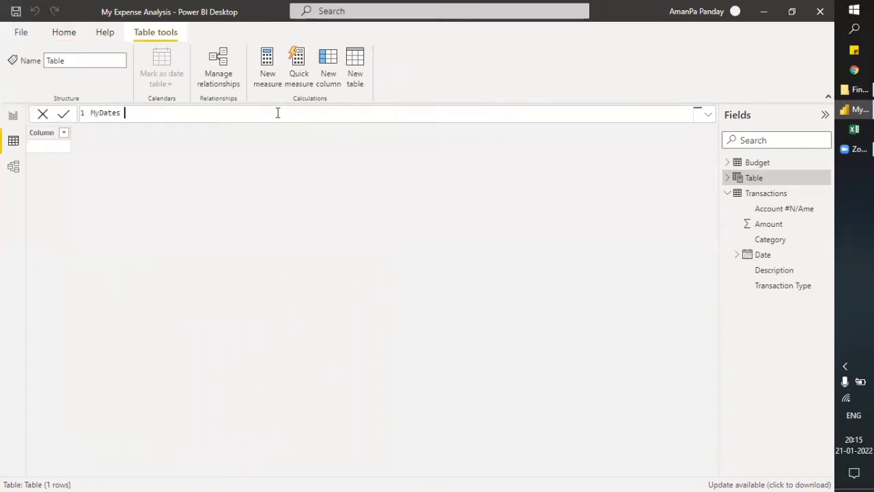
type("calen")
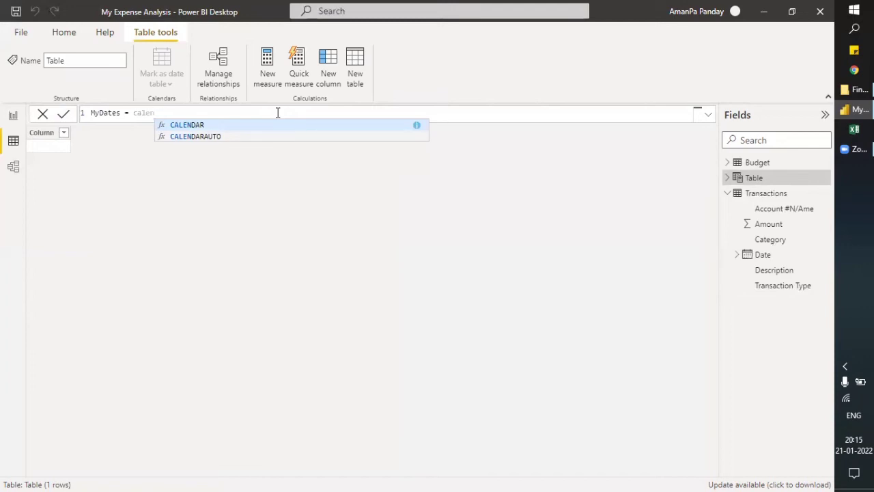
key("Tab")
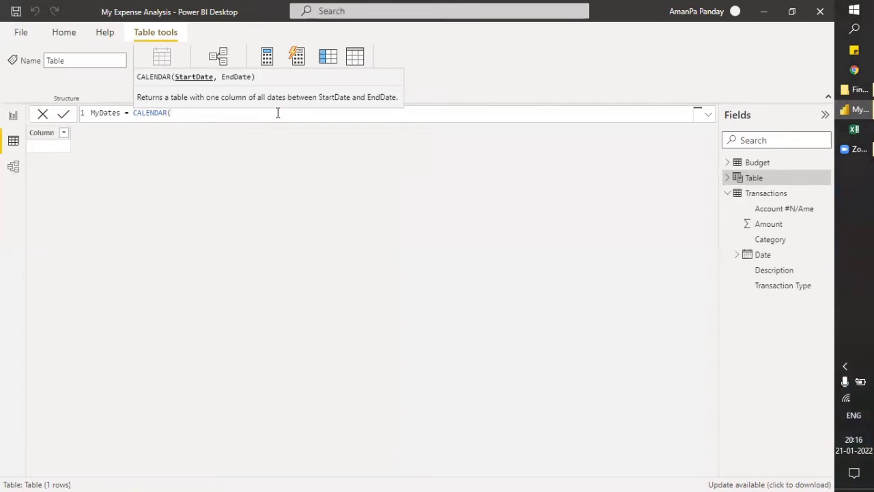
type("01/01/2015,")
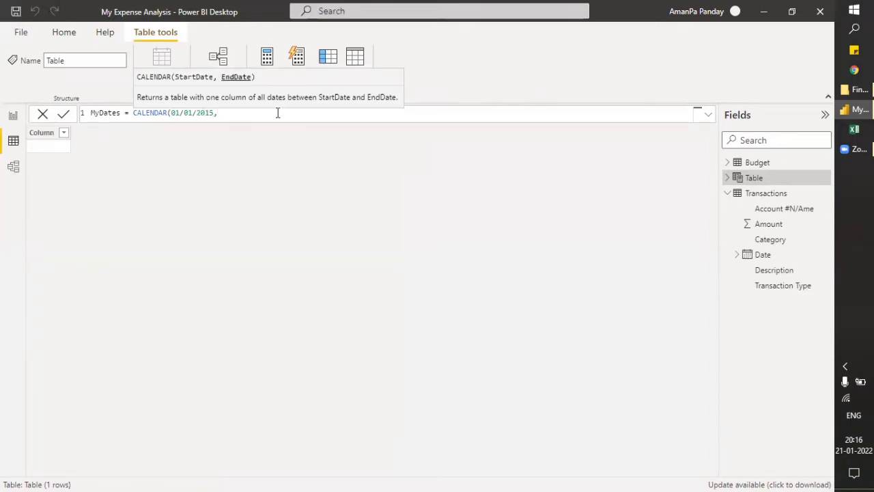
type("31/12/2020)")
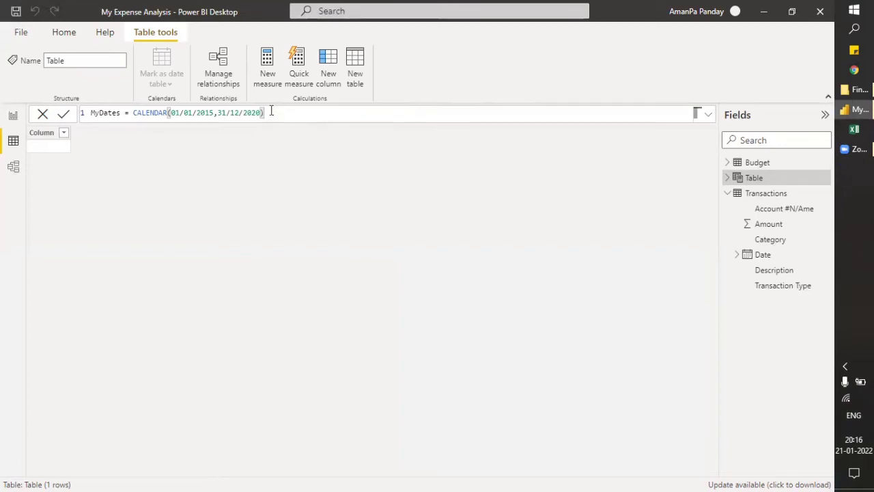
key("BackSpace")
key("BackSpace")
key("BackSpace")
key("BackSpace")
key("BackSpace")
key("BackSpace")
key("BackSpace")
key("BackSpace")
key("BackSpace")
key("BackSpace")
key("BackSpace")
key("BackSpace")
key("BackSpace")
key("BackSpace")
key("BackSpace")
key("BackSpace")
key("BackSpace")
key("BackSpace")
key("BackSpace")
key("BackSpace")
key("BackSpace")
key("BackSpace")
key("BackSpace")
key("BackSpace")
key("BackSpace")
key("BackSpace")
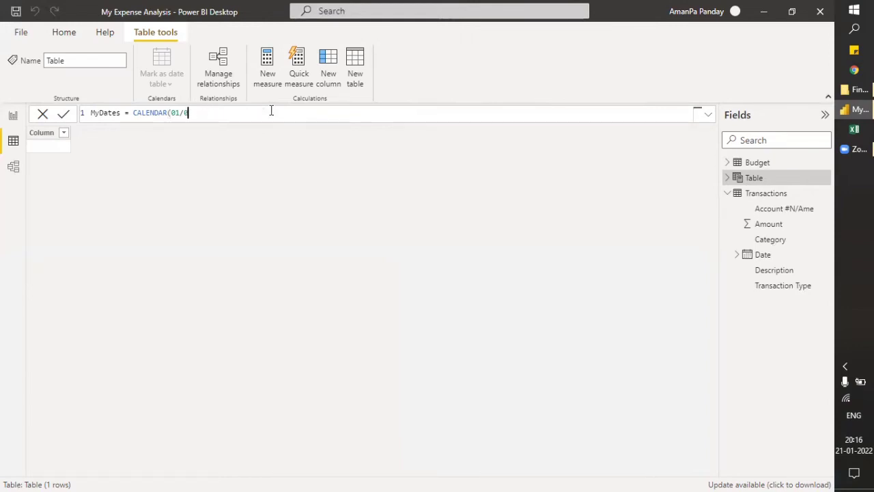
key("BackSpace")
key("BackSpace")
key("BackSpace")
key("BackSpace")
key("BackSpace")
Complete the MyDates table formula with CALENDARAUTO() and commit it
type("cal")
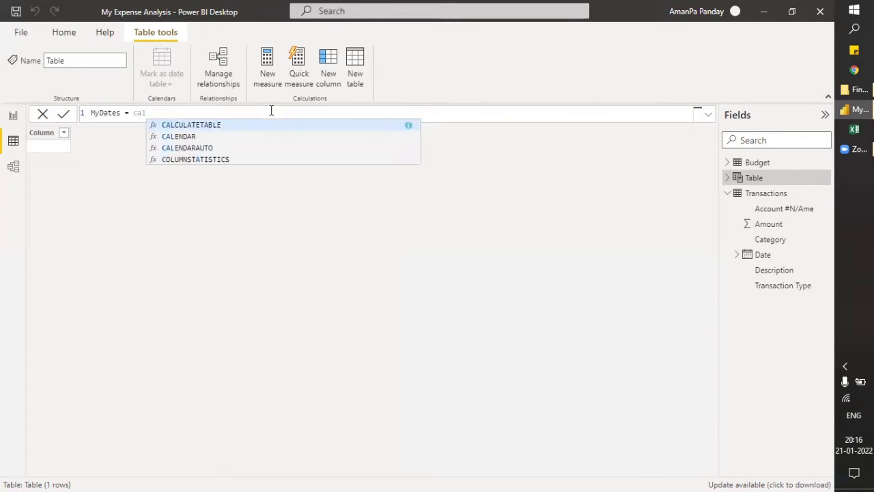
key("Down")
key("Down")
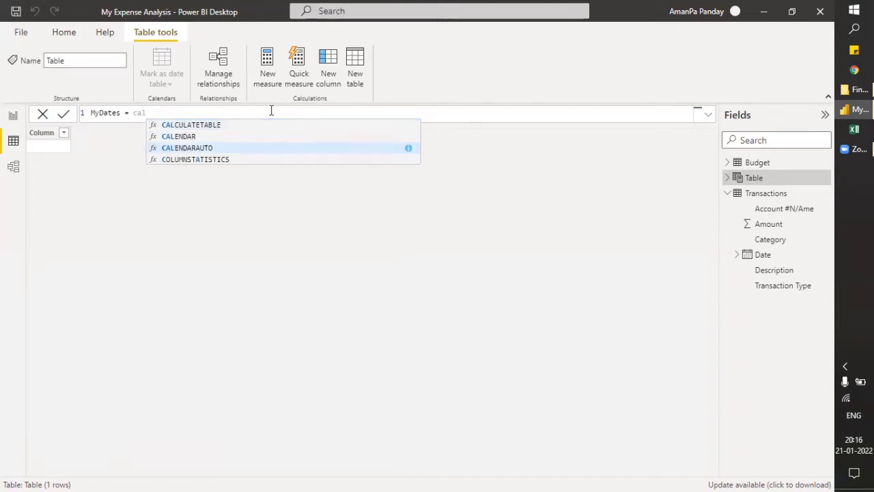
key("Tab")
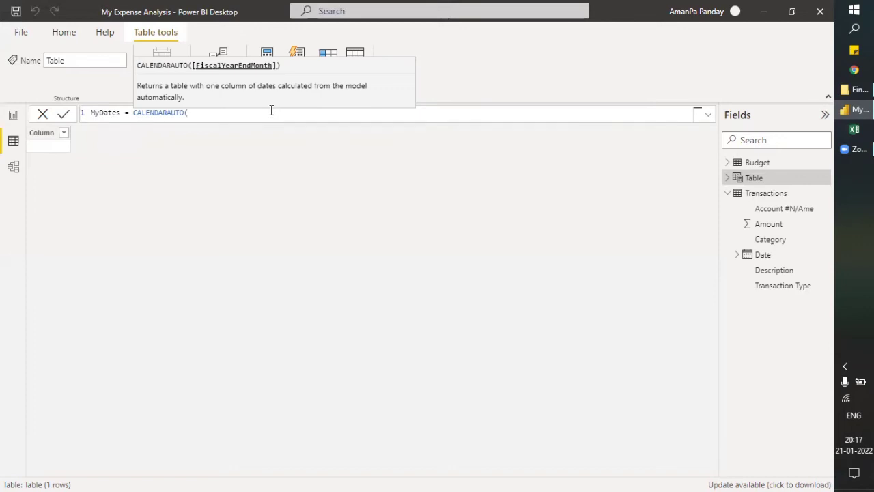
type(")")
key("Return")
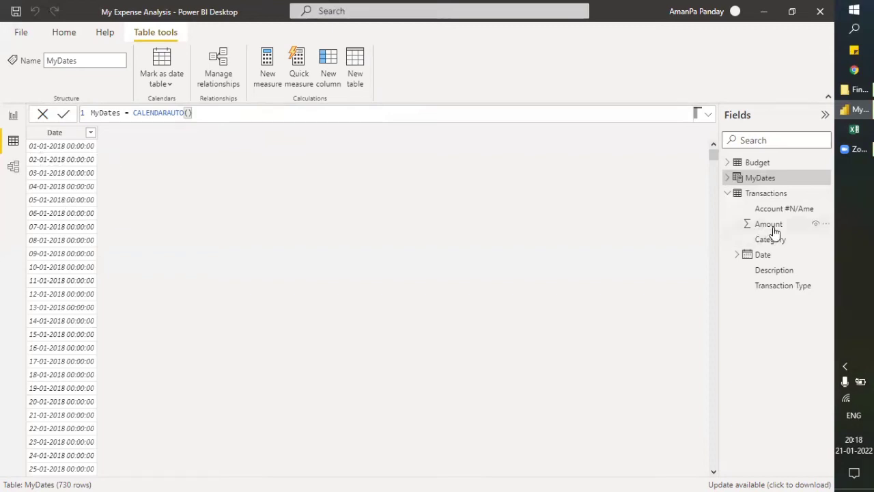
Compare the last dates in Transactions with the end of the MyDates calendar, widening the Transactions Date column to read it
left_click(770, 256)
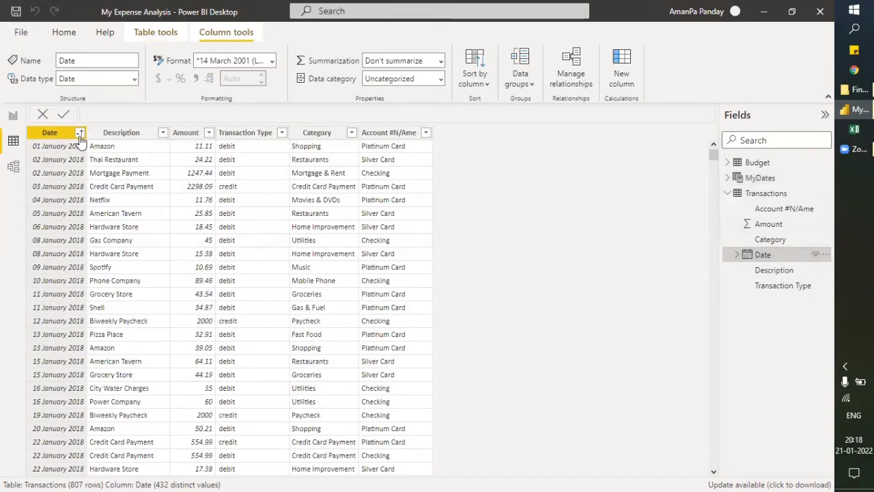
left_click_drag(713, 156, 714, 470)
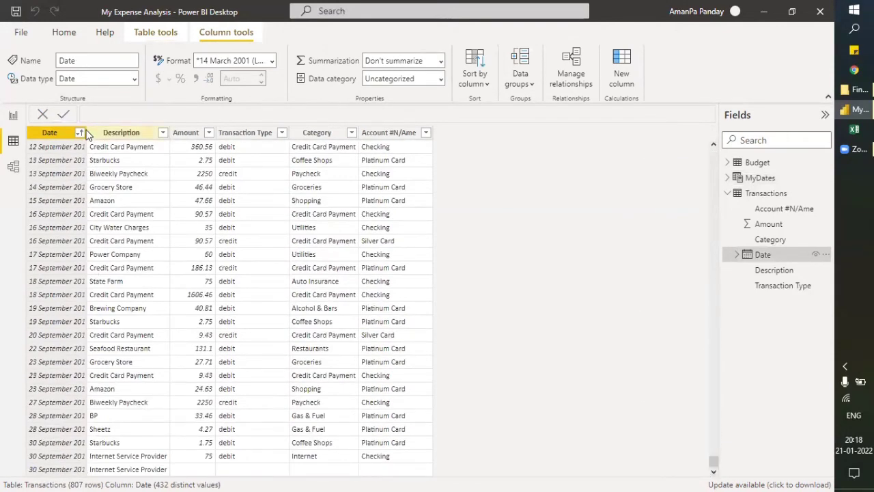
left_click_drag(87, 134, 109, 134)
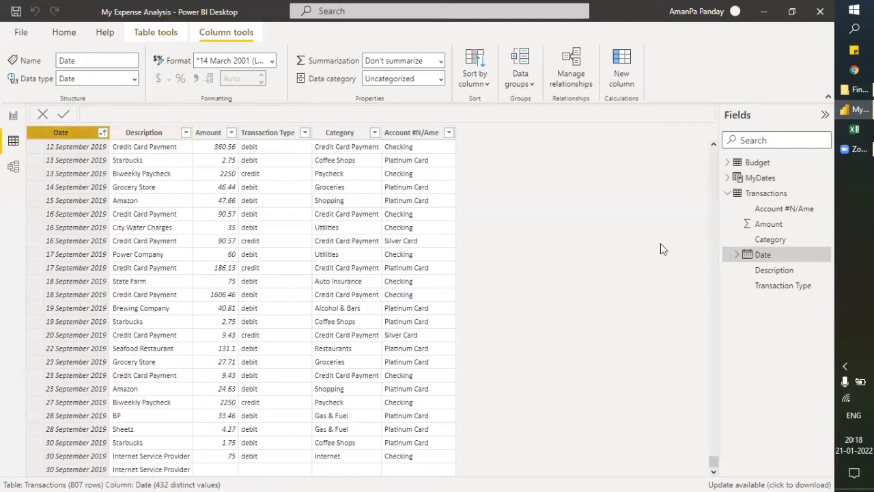
left_click(760, 177)
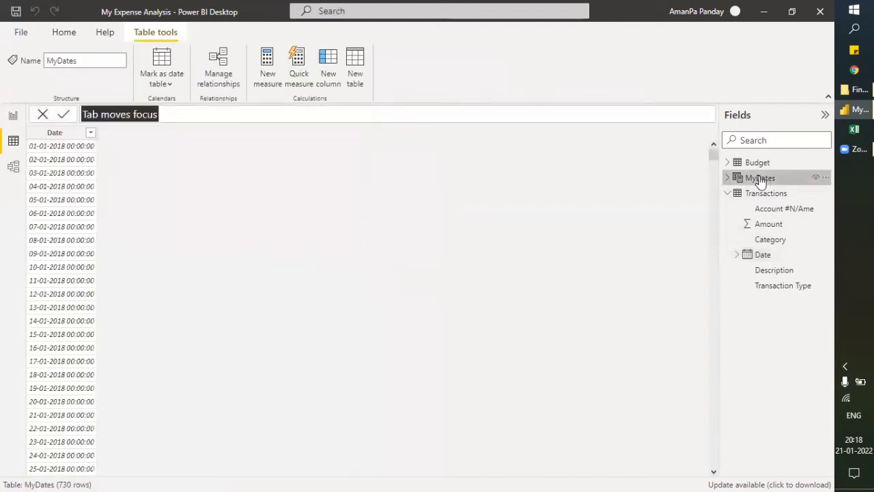
left_click_drag(712, 158, 710, 476)
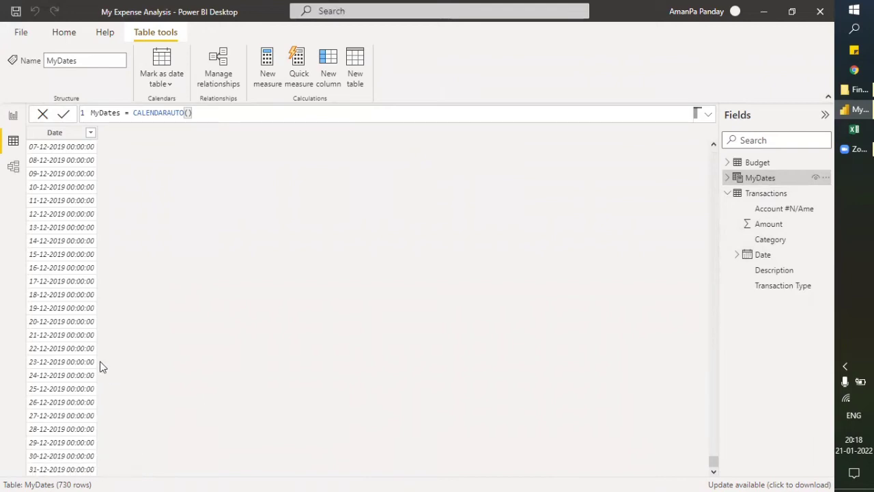
Go back to the earliest dates of the MyDates table and review its CALENDARAUTO() formula
scroll(68, 290, "up", 9)
scroll(68, 291, "up", 20)
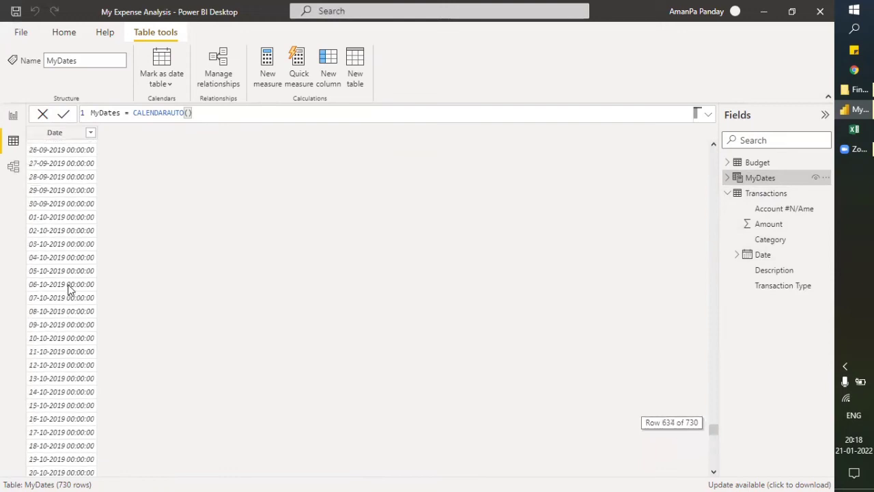
left_click_drag(714, 417, 708, 154)
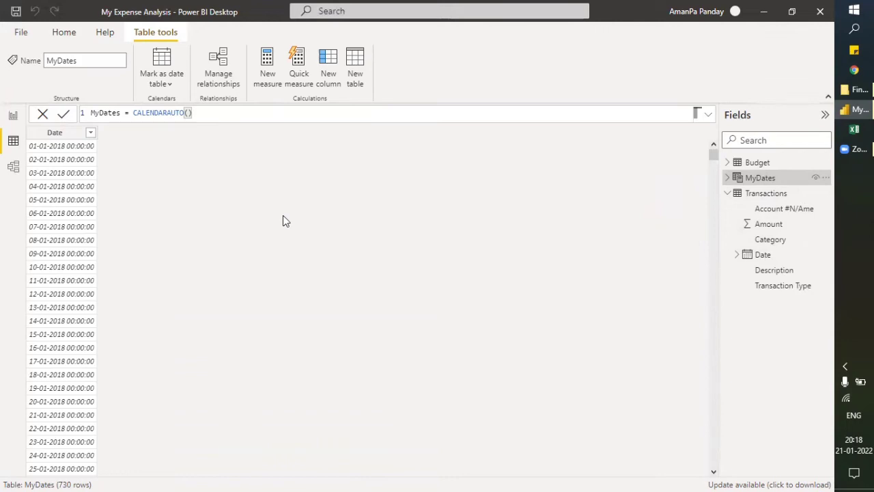
left_click_drag(201, 113, 133, 113)
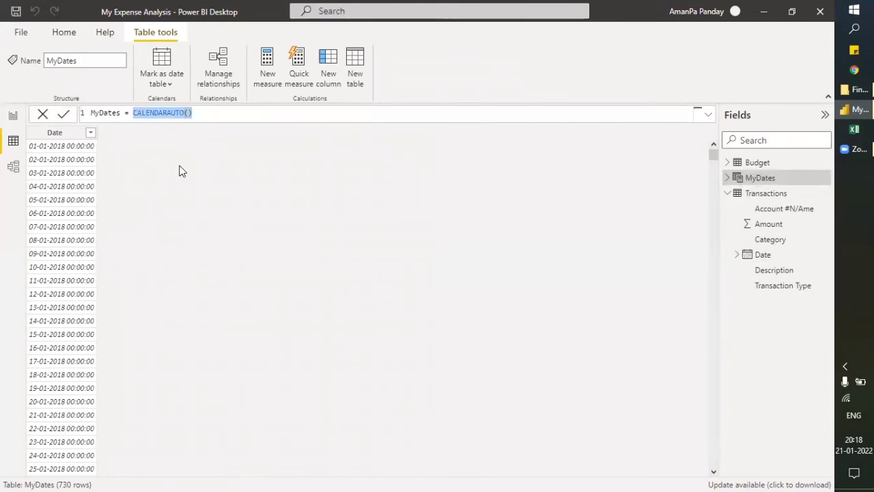
left_click(208, 113)
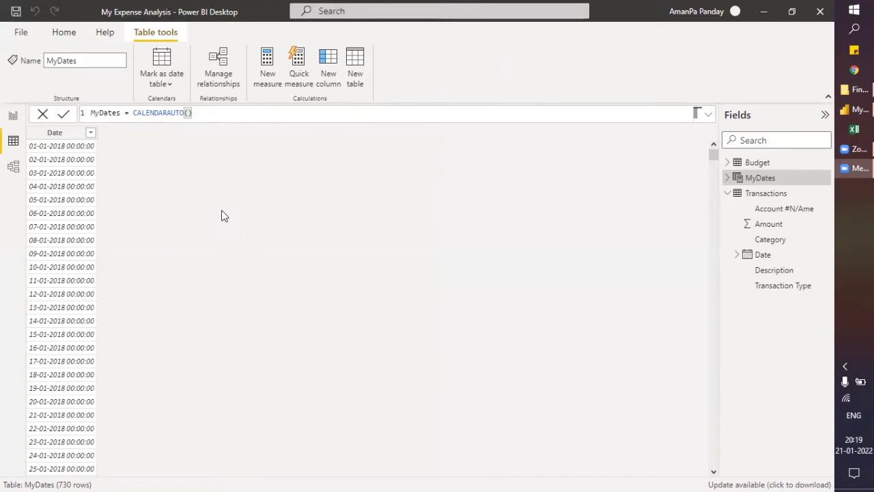
Inspect the date hierarchy levels under the MyDates Date field and the options available for that field
left_click(728, 177)
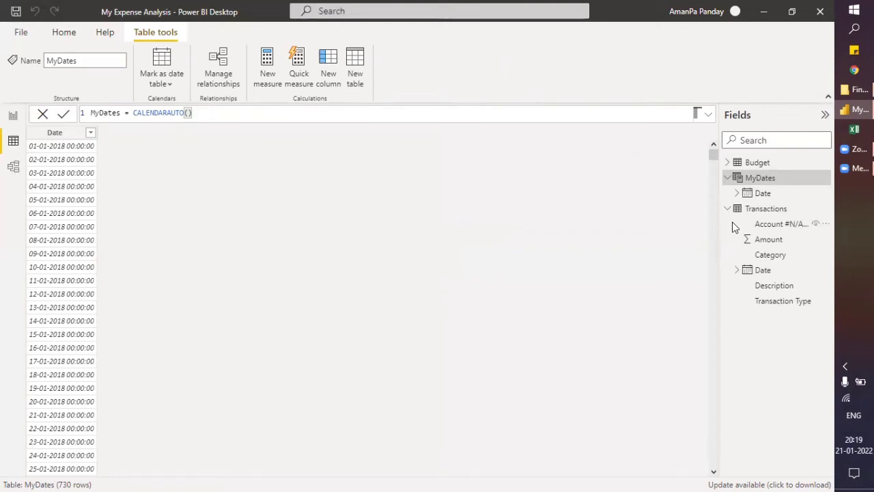
left_click(765, 193)
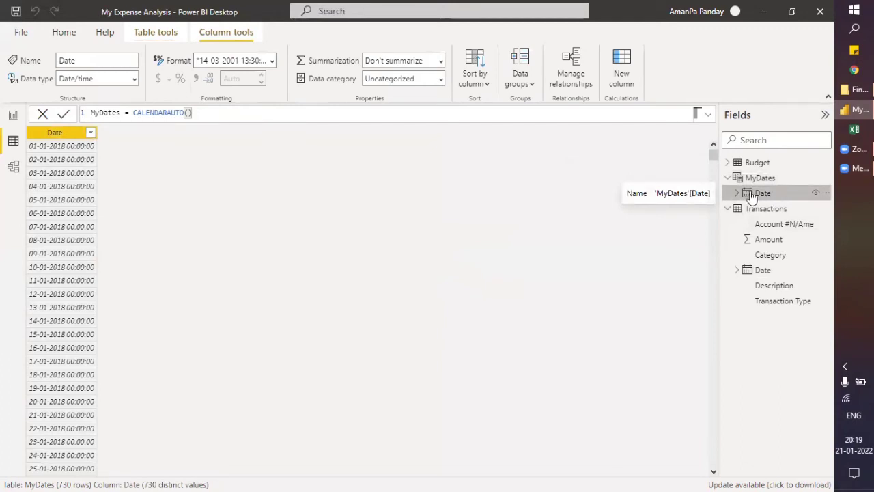
right_click(770, 197)
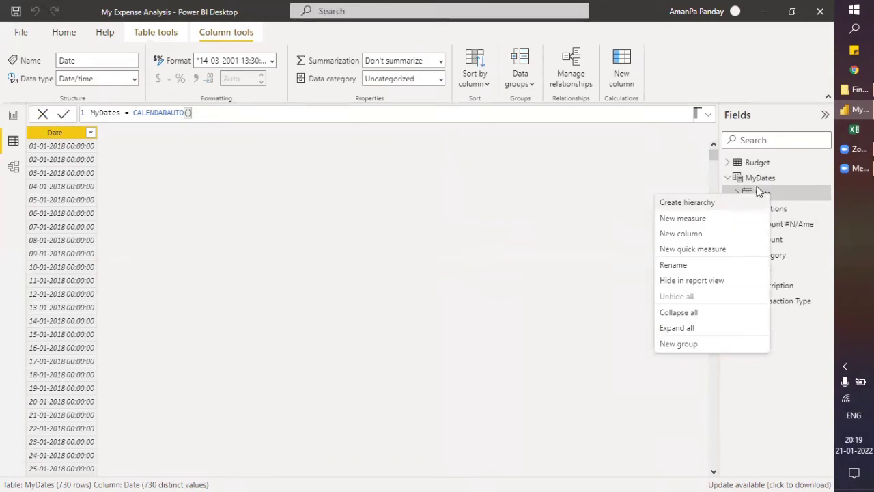
left_click(731, 202)
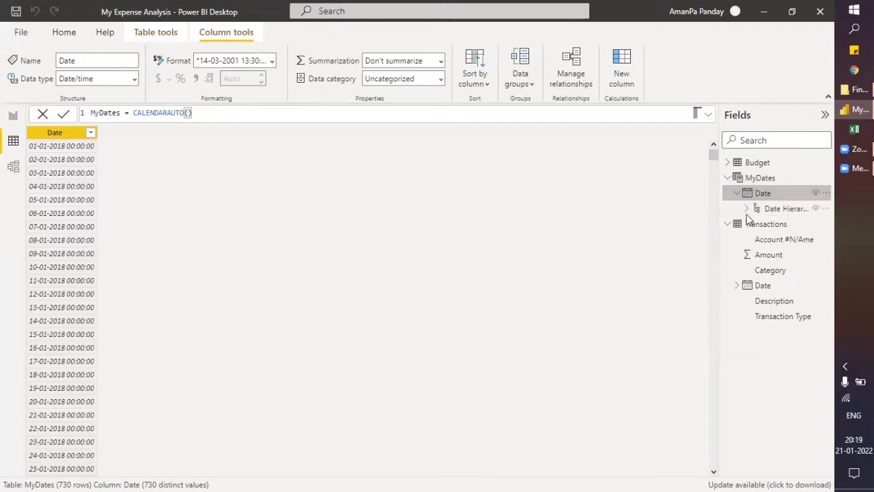
left_click(744, 209)
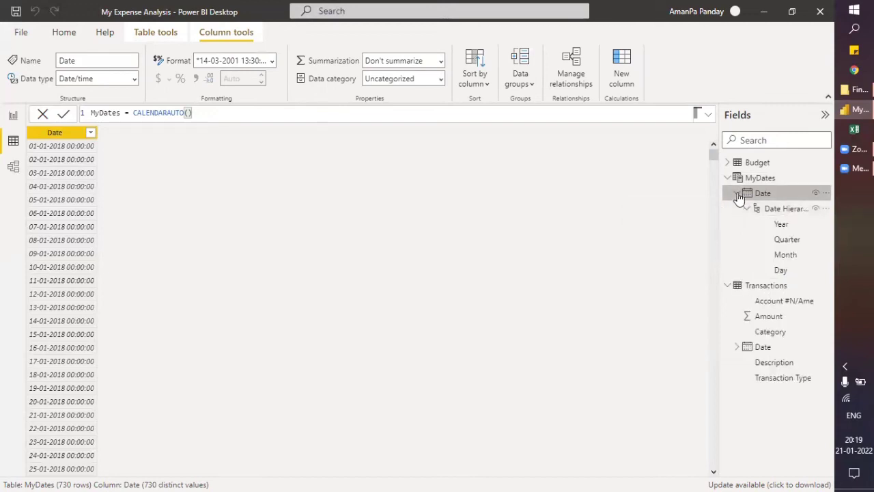
left_click(737, 193)
right_click(767, 195)
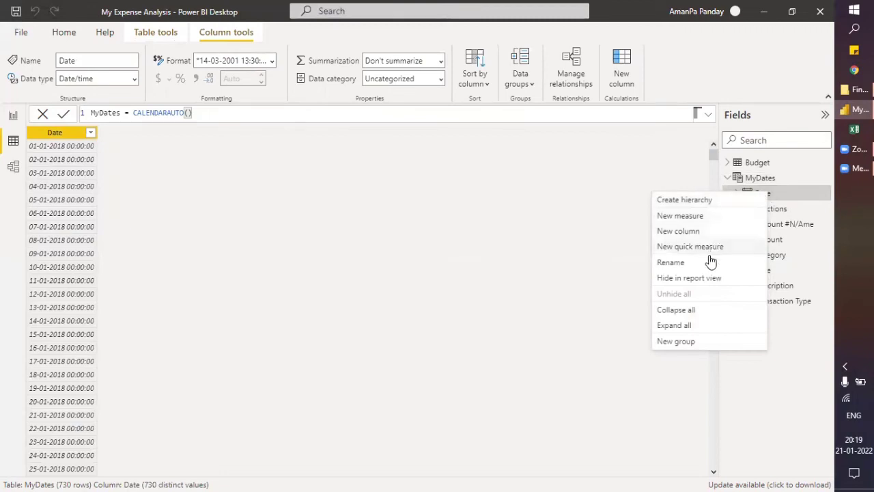
Delete the relationship between the Transactions and Budget tables in the model view
left_click(13, 170)
left_click(14, 168)
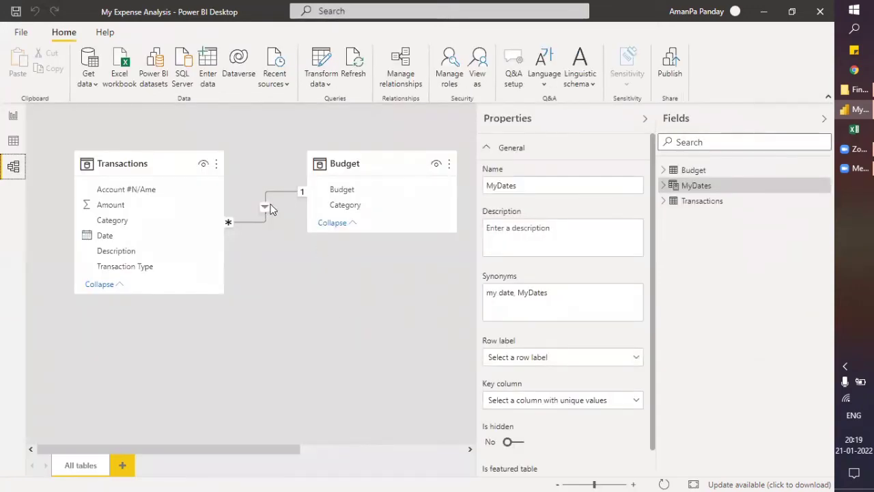
right_click(270, 209)
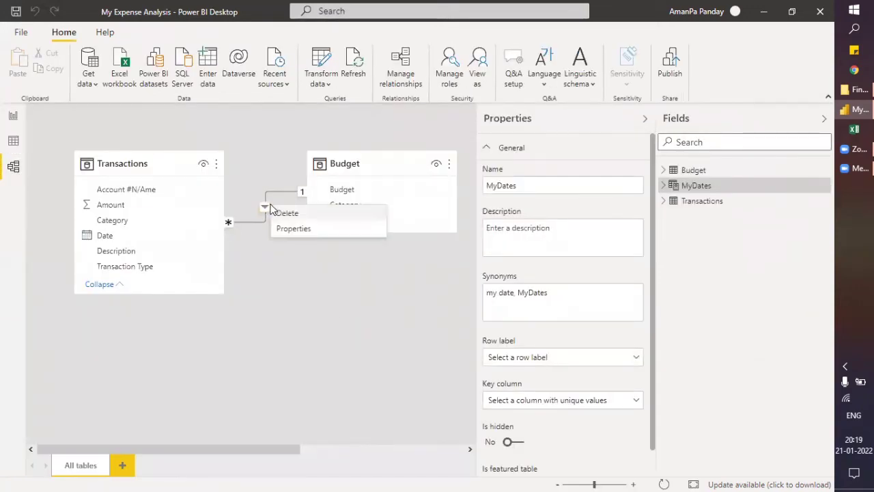
key("Escape")
left_click(275, 209)
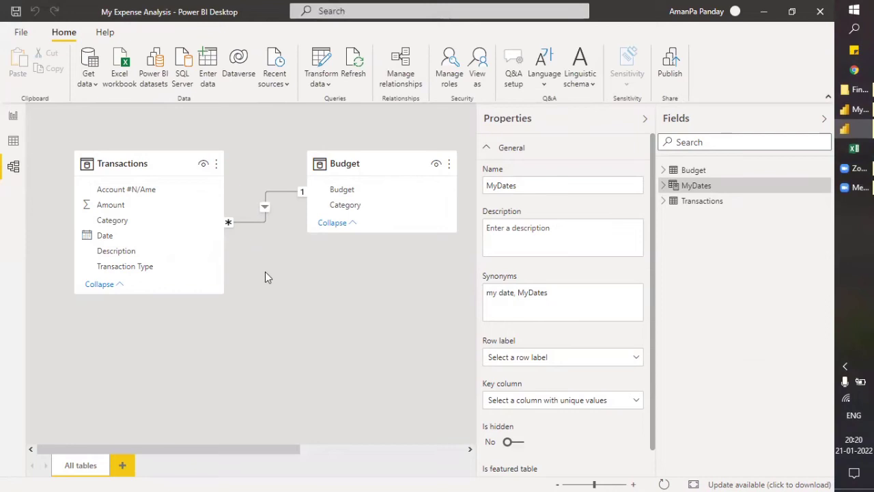
key("Delete")
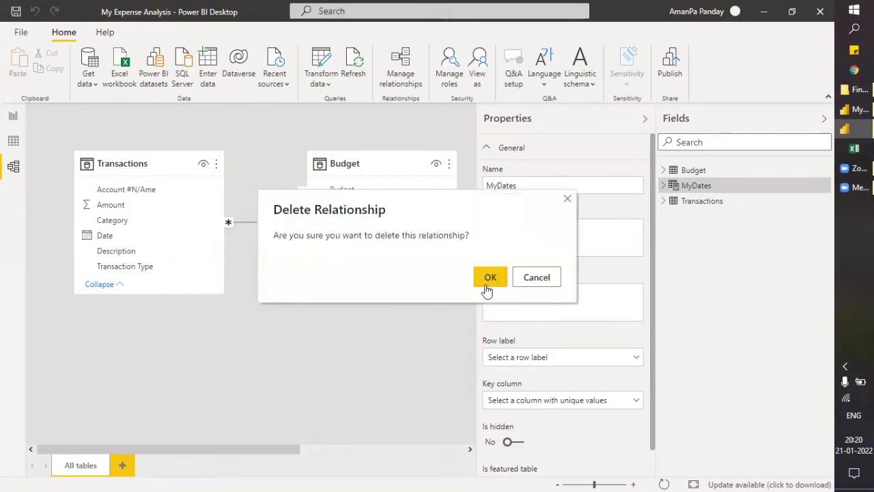
left_click(493, 282)
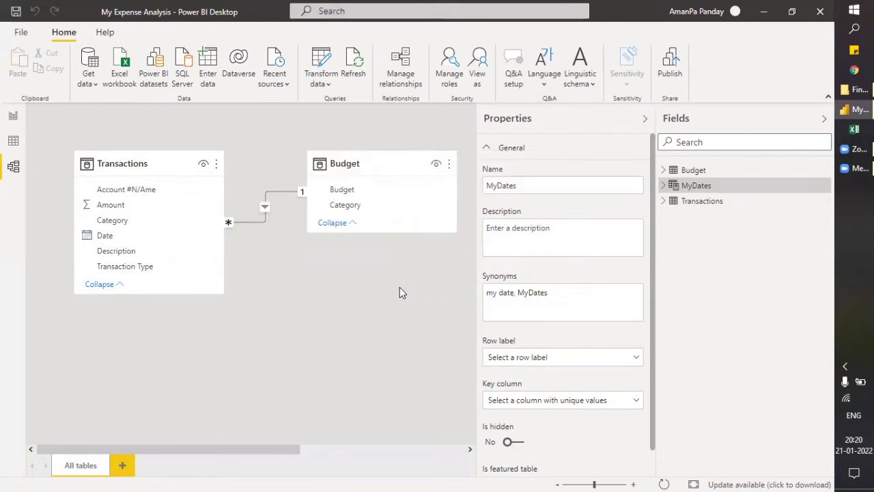
Locate the MyDates table in the model and check the options offered for its Date column
left_click(663, 186)
left_click(714, 200)
left_click(716, 186)
left_click(719, 201)
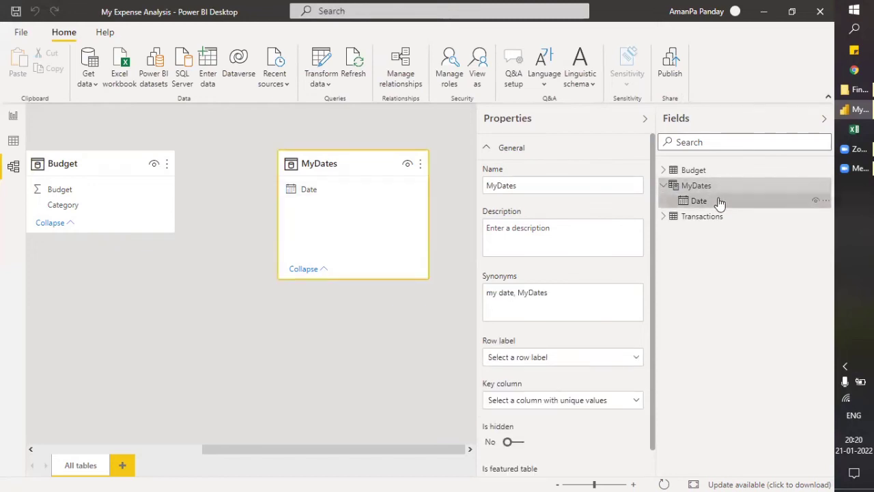
right_click(719, 202)
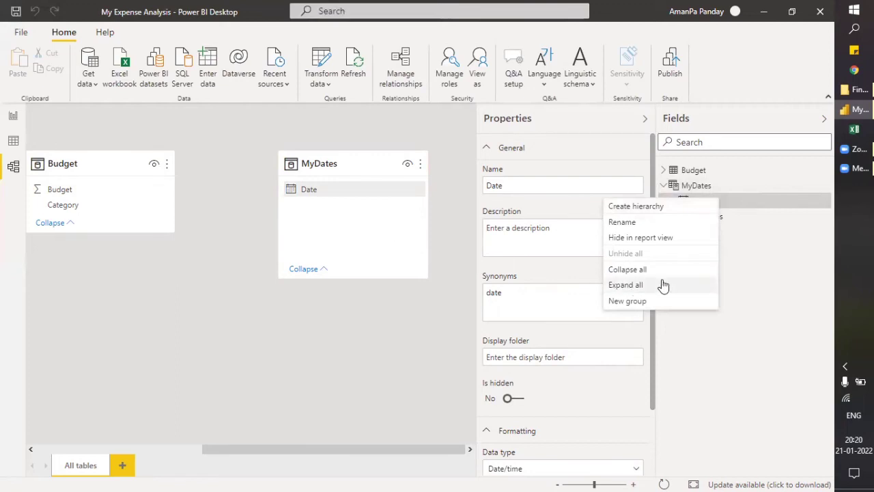
left_click(750, 278)
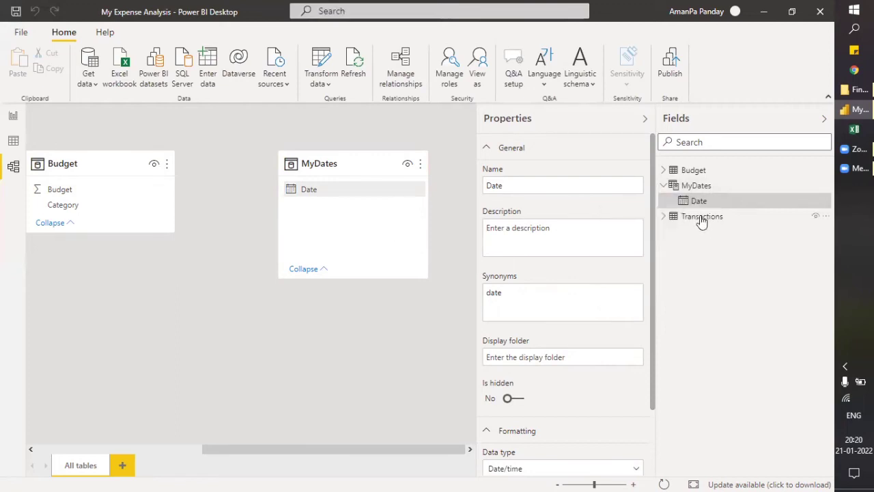
Mark MyDates as a date table, using Date as its date column
right_click(696, 186)
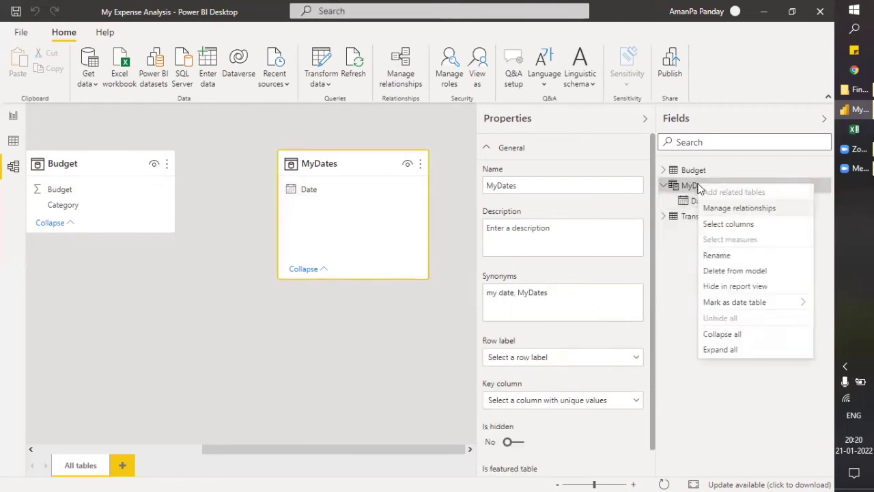
left_click(694, 190)
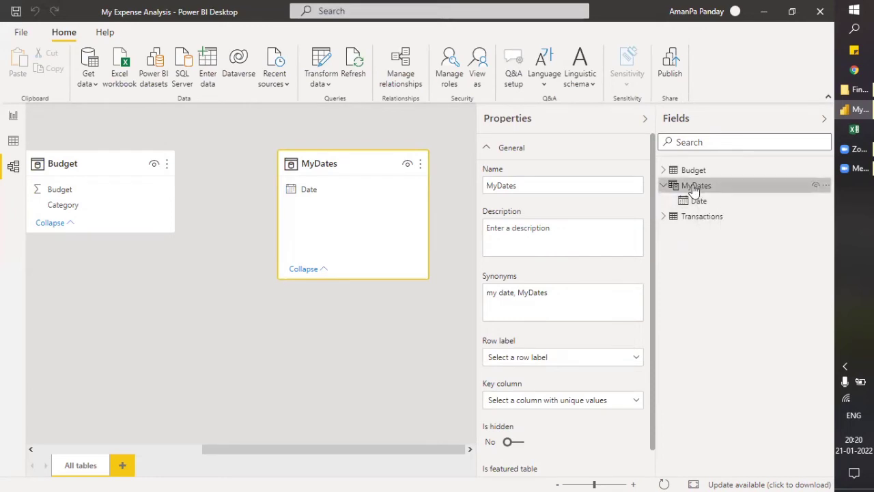
right_click(693, 189)
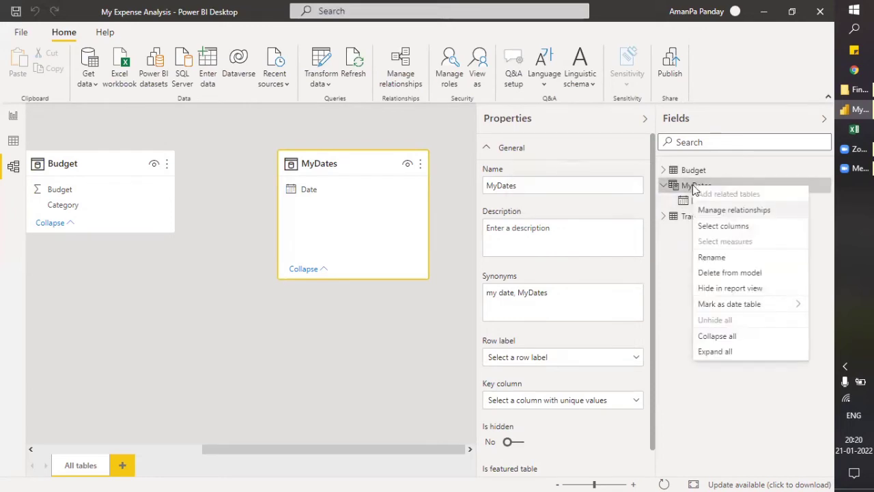
mouse_move(719, 311)
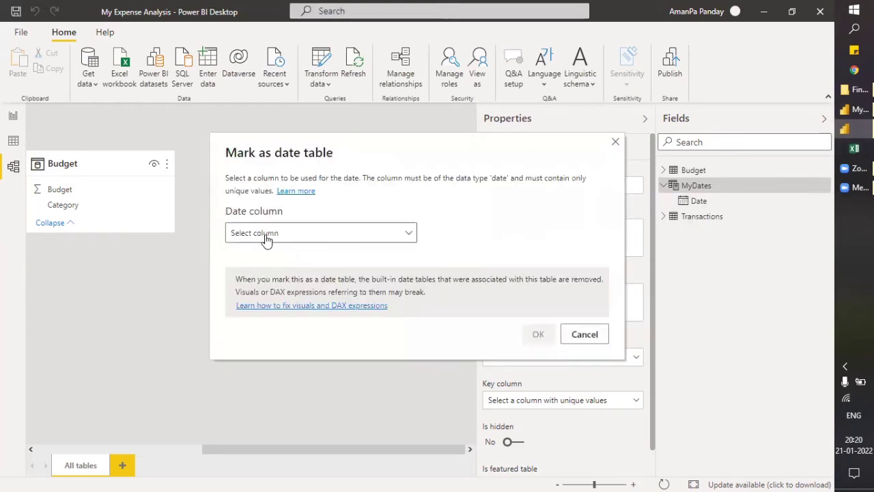
left_click(297, 233)
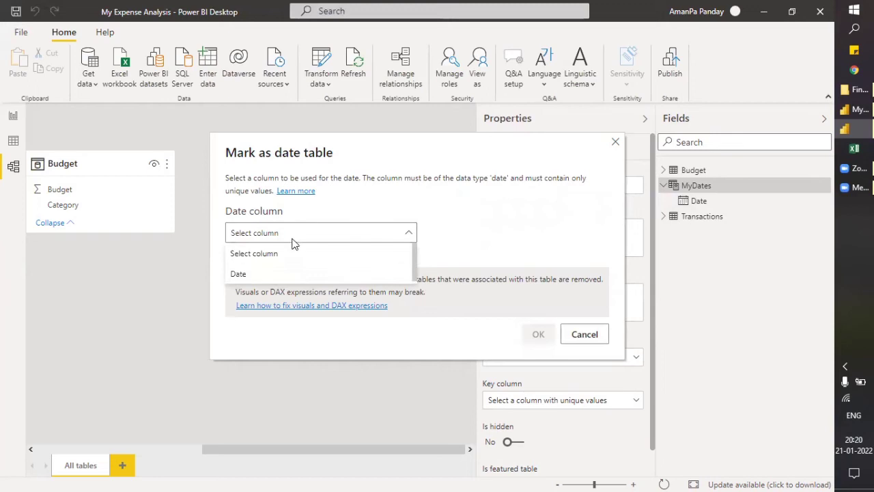
left_click(277, 276)
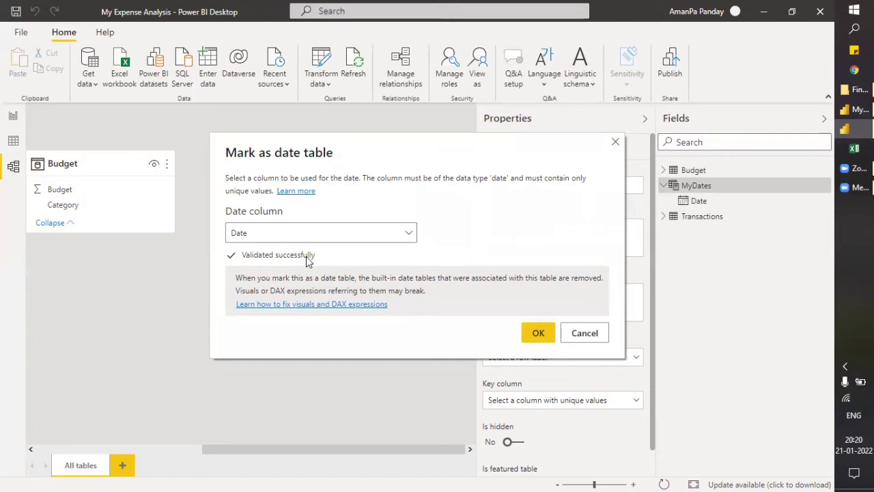
left_click(538, 333)
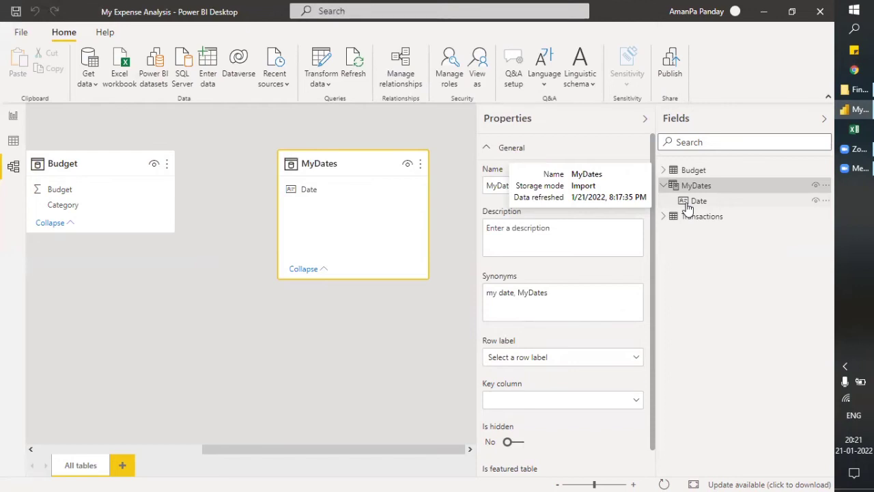
left_click(202, 318)
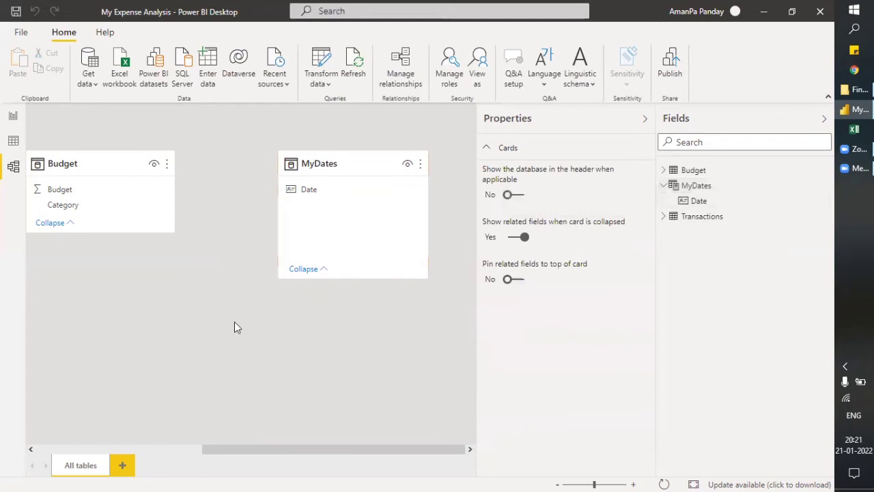
Add a new calculated column to the MyDates table in the data view
left_click(14, 118)
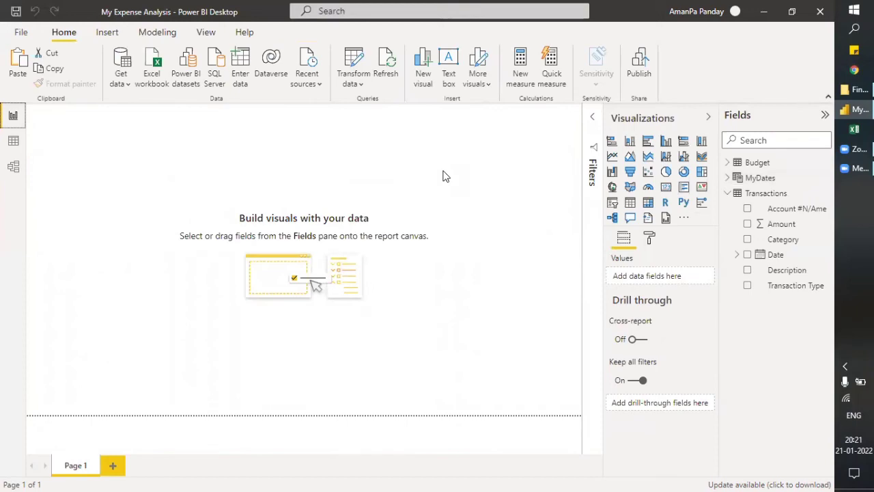
left_click(13, 141)
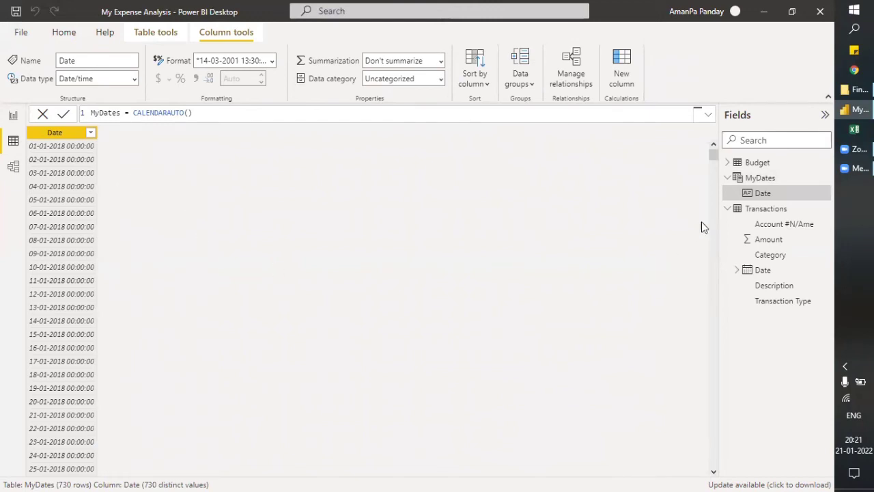
left_click(759, 178)
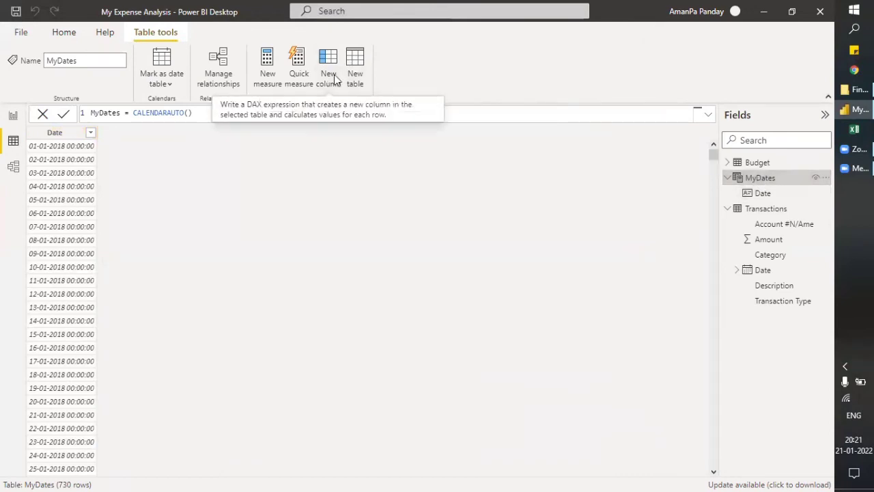
left_click(63, 33)
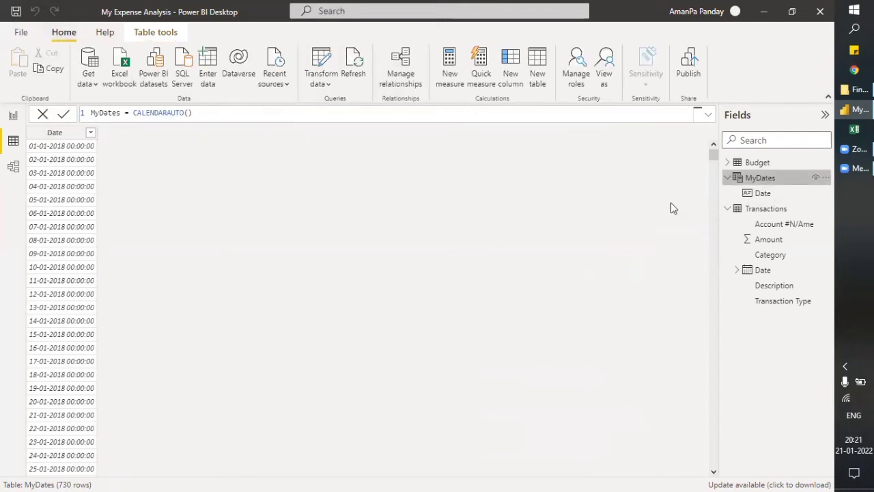
left_click(511, 74)
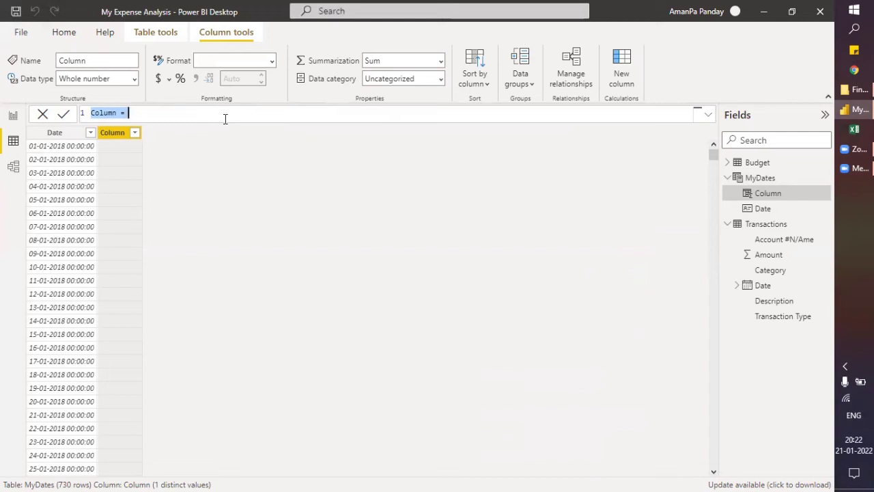
type("Yea")
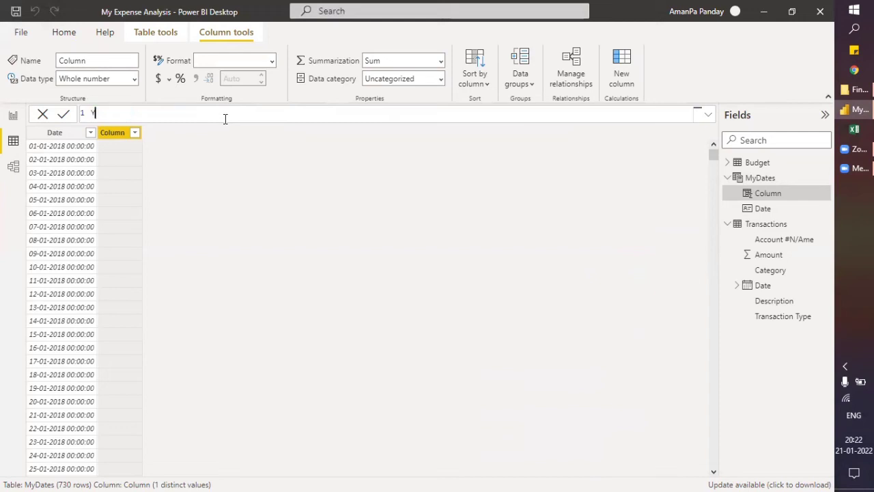
key("BackSpace")
key("BackSpace")
key("BackSpace")
type("M")
type(" Year")
key("BackSpace")
key("BackSpace")
key("BackSpace")
key("BackSpace")
key("BackSpace")
key("BackSpace")
Define the new MyDates column as C Year = YEAR(MyDates[Date])
type("C Year = year")
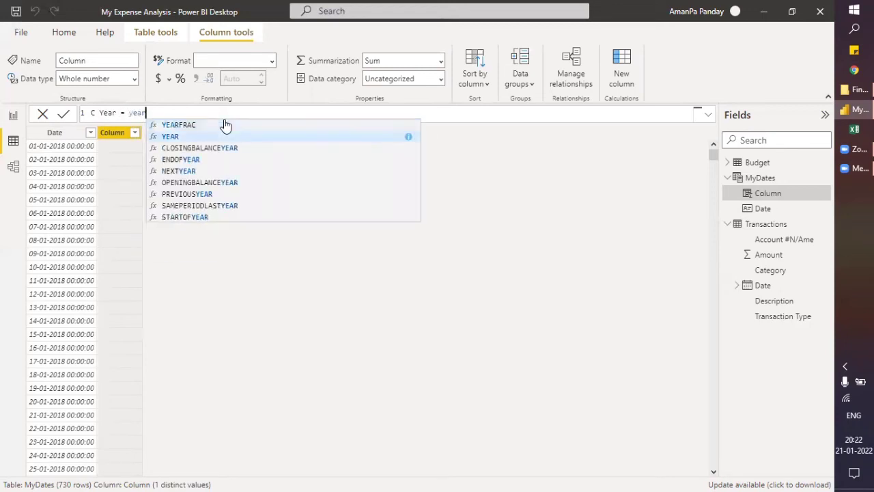
key("Tab")
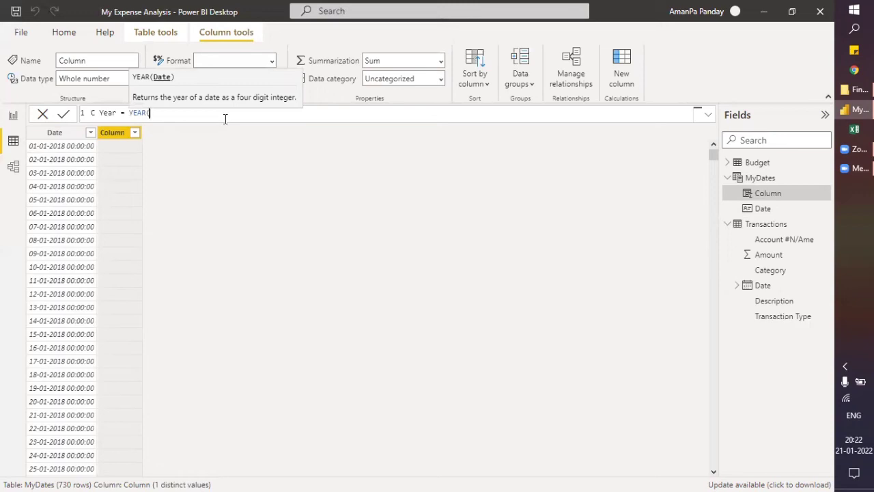
type("Myda")
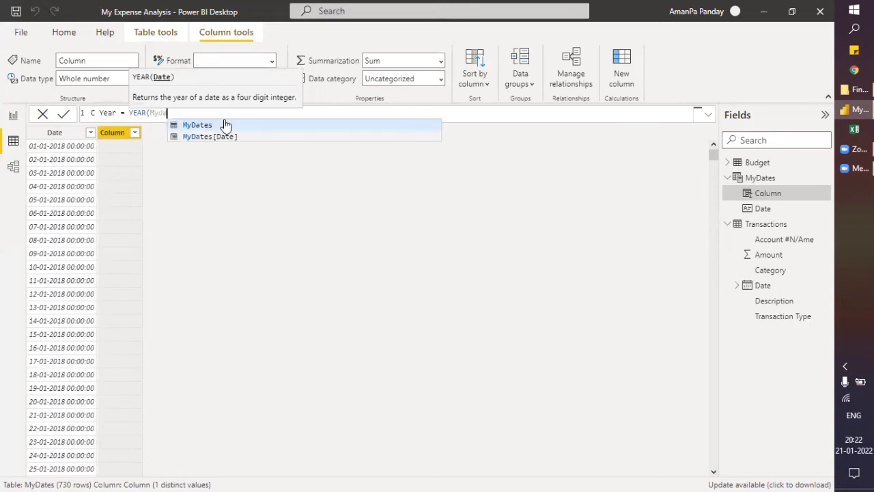
key("Down")
key("Tab")
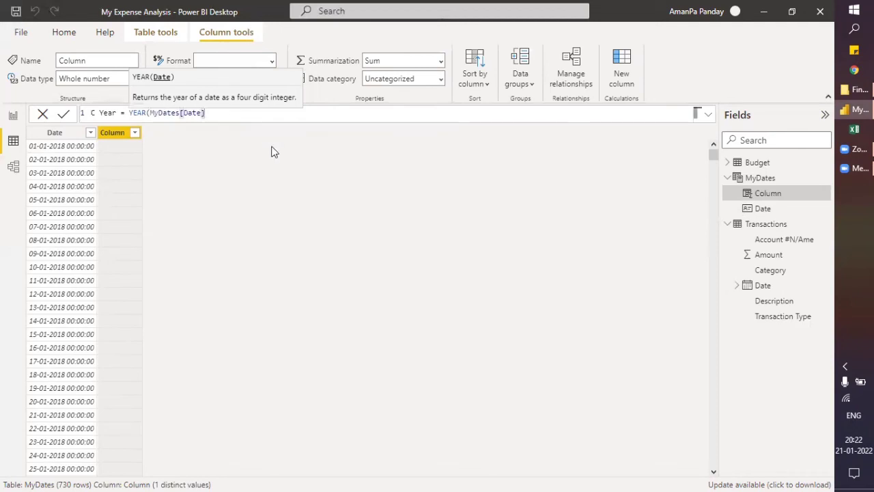
type(")")
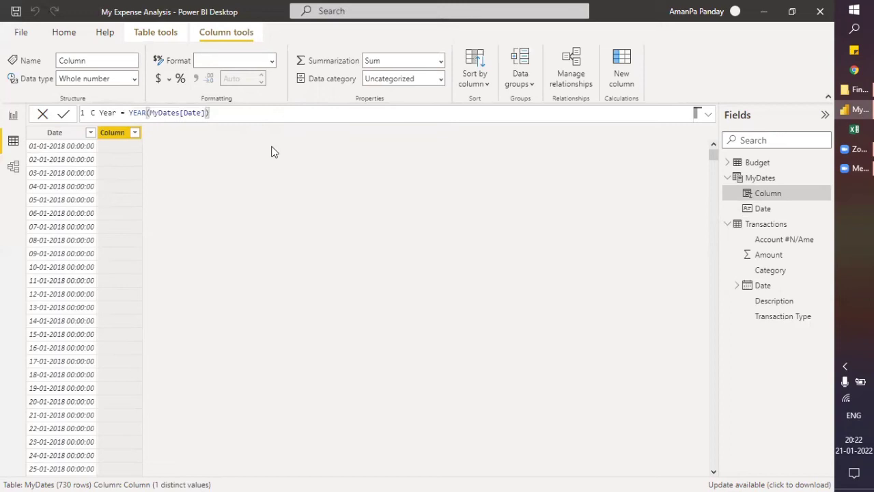
key("Return")
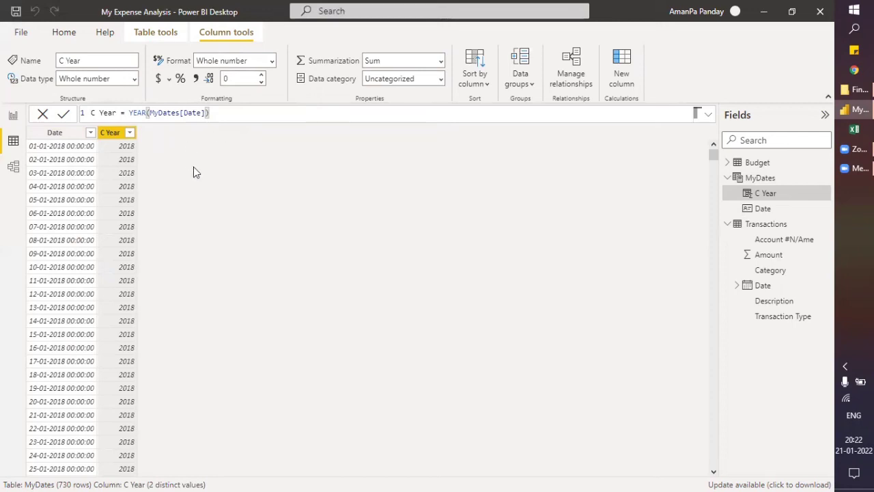
Rename the Date column of the MyDates table to C Date
double_click(56, 133)
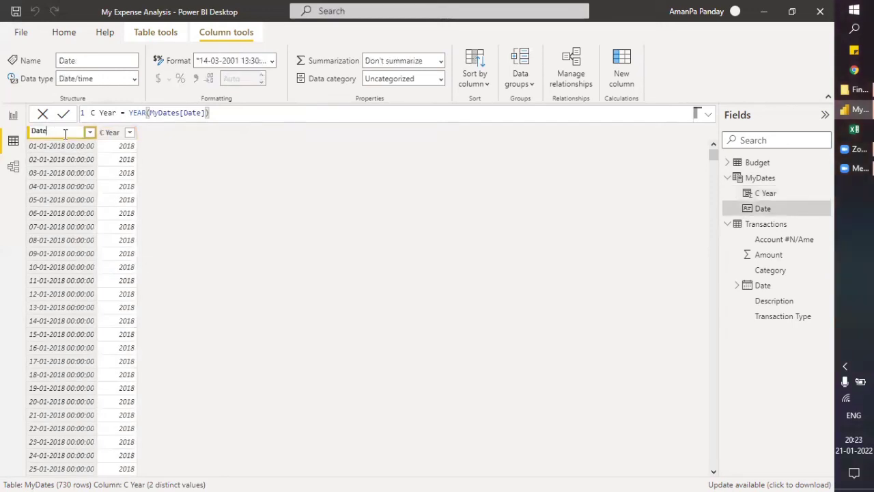
left_click(67, 134)
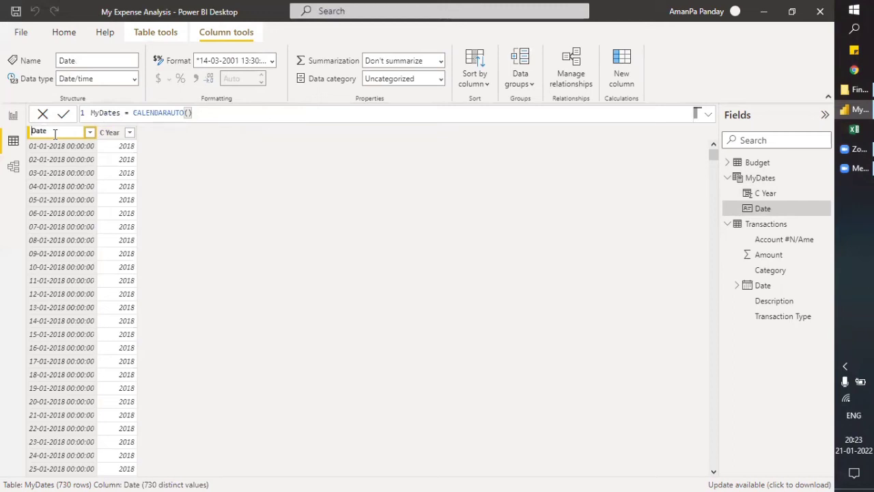
type("C")
key("Escape")
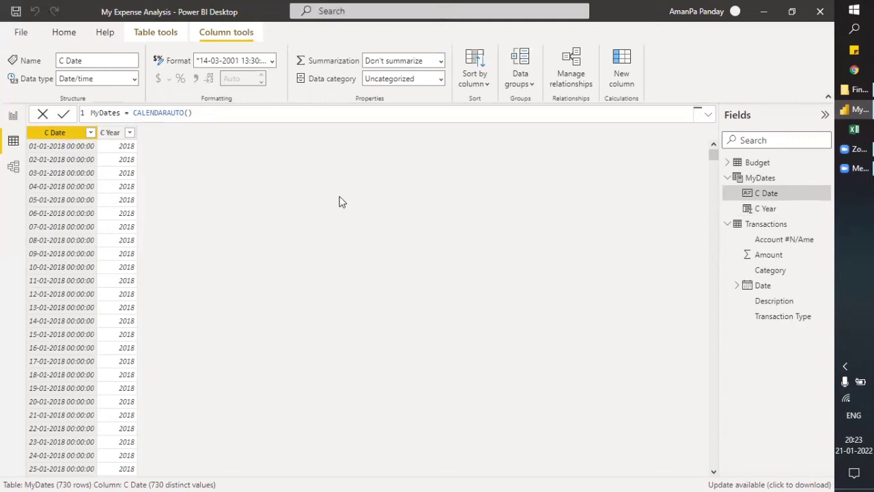
Add a calculated column to the MyDates table with the formula C Month = MONTH(MyDates[C Date])
left_click(766, 179)
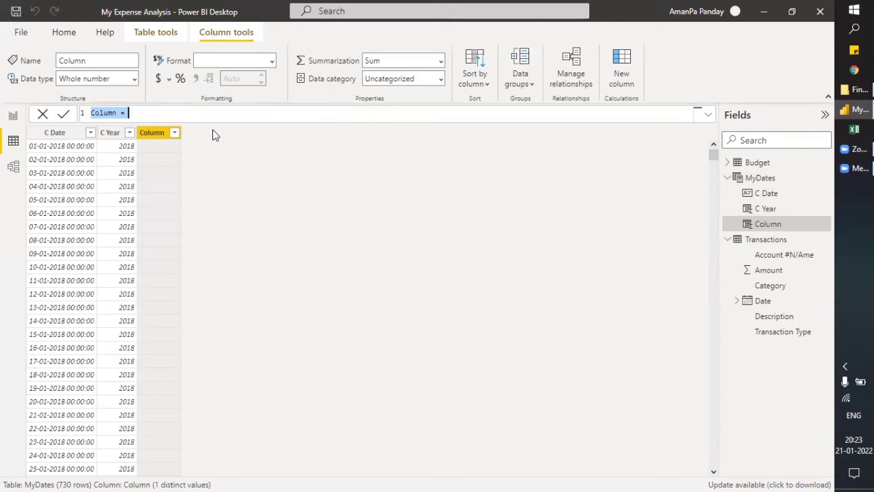
type("C Month ")
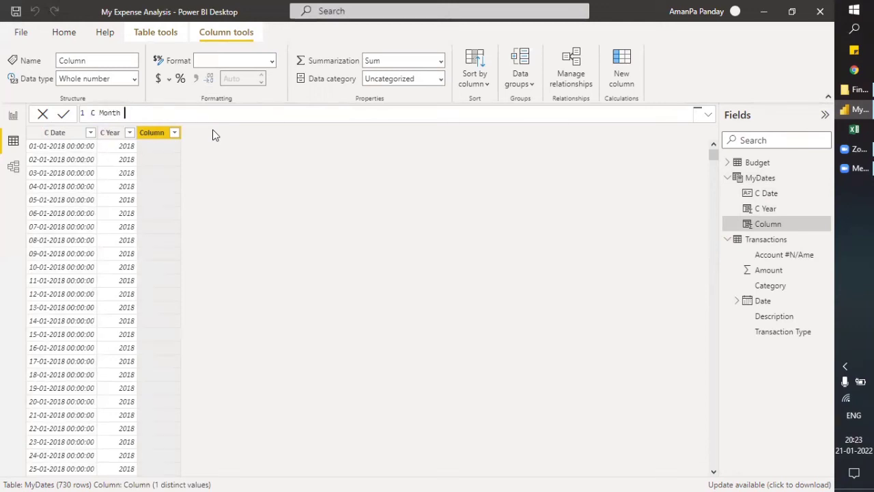
type("= MONTH(")
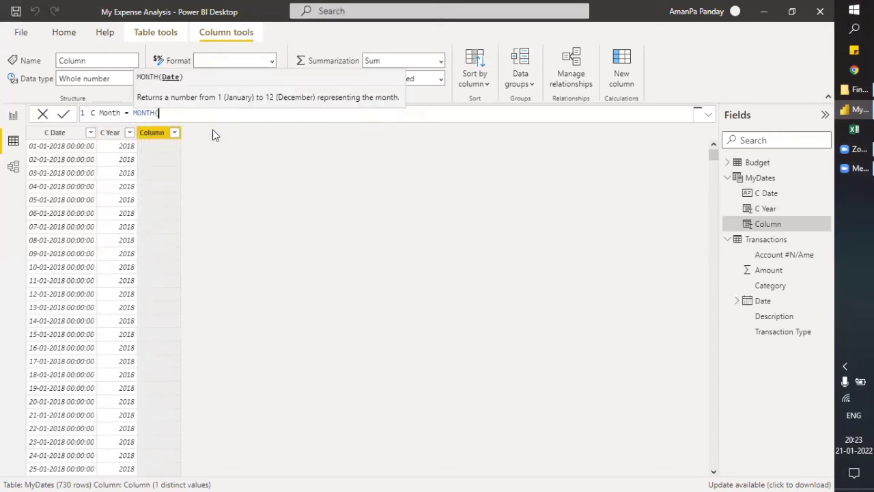
type("my")
key("Down")
key("Down")
key("Tab")
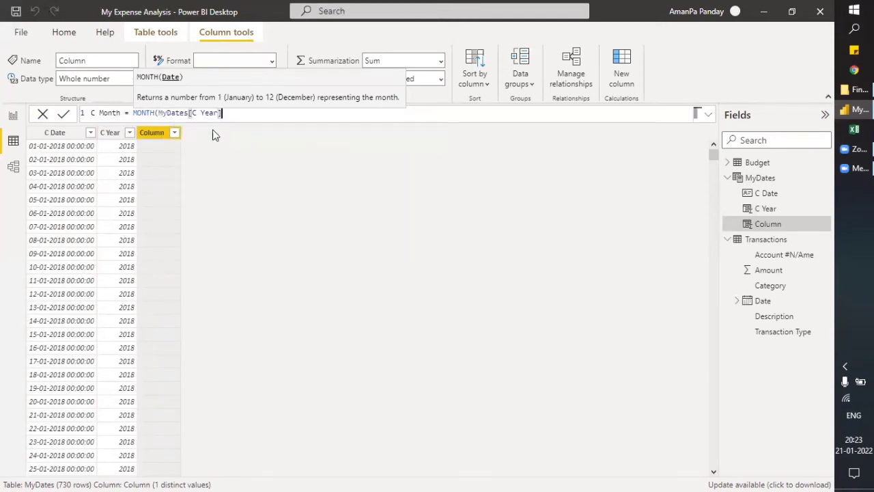
type(")")
key("BackSpace")
key("BackSpace")
key("BackSpace")
key("BackSpace")
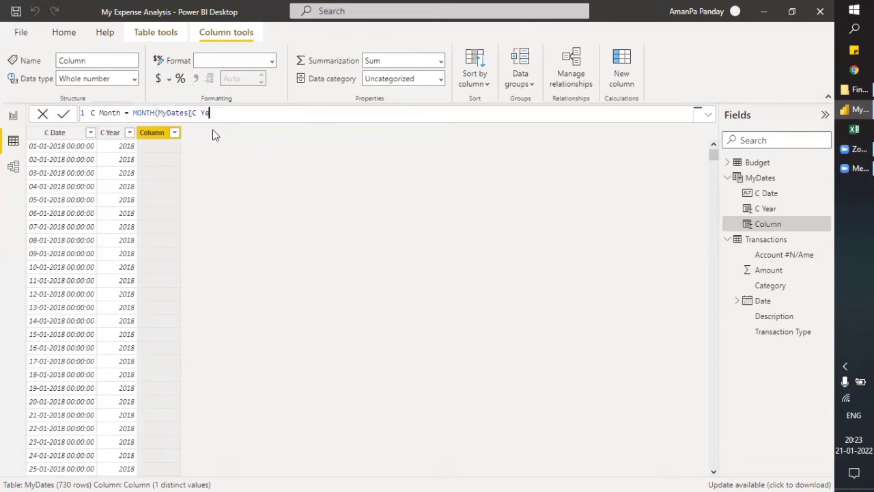
type("Da")
key("Tab")
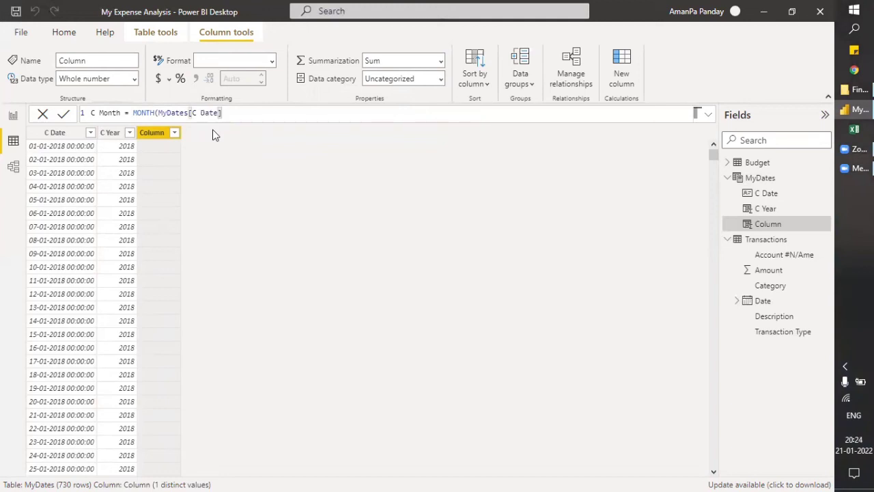
type(")")
key("Return")
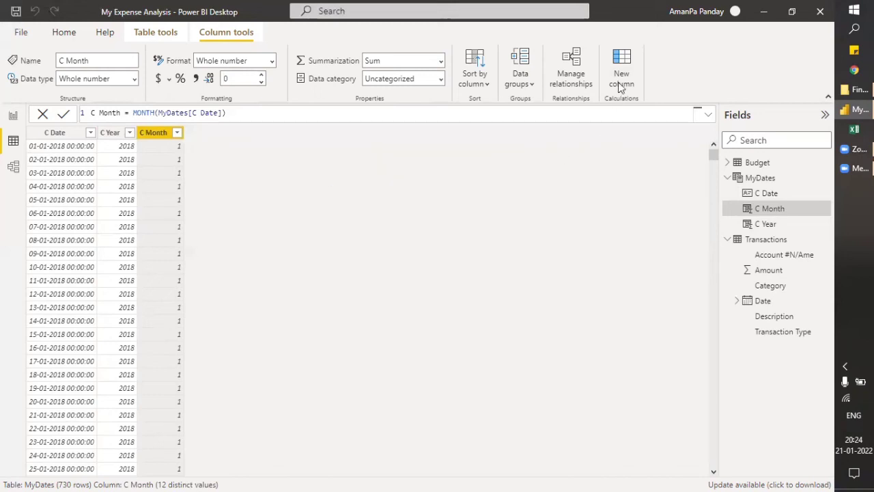
Add a short month name column to MyDates with the formula C MonthName = FORMAT(MyDates[C Date], "MMM")
left_click(753, 179)
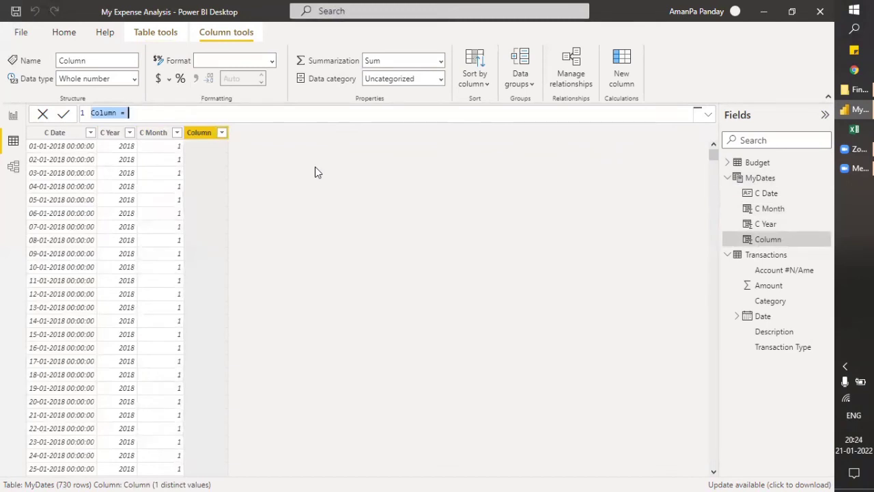
type("C ")
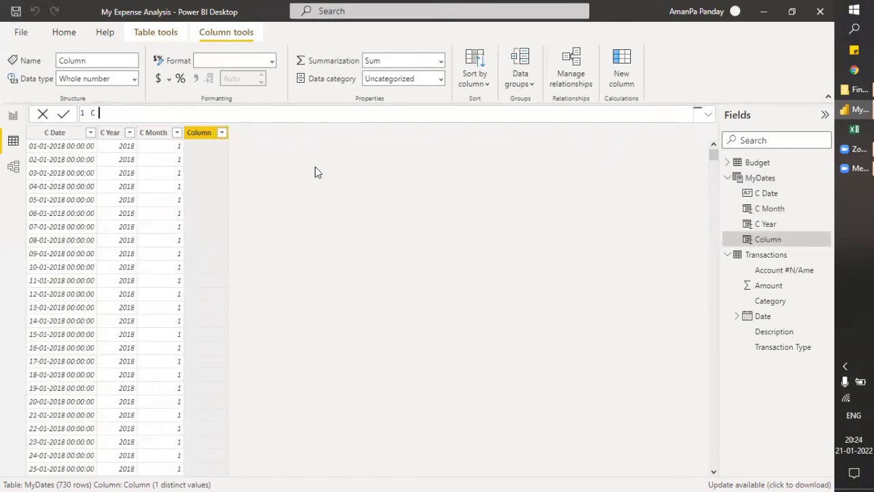
type("MonthName = form")
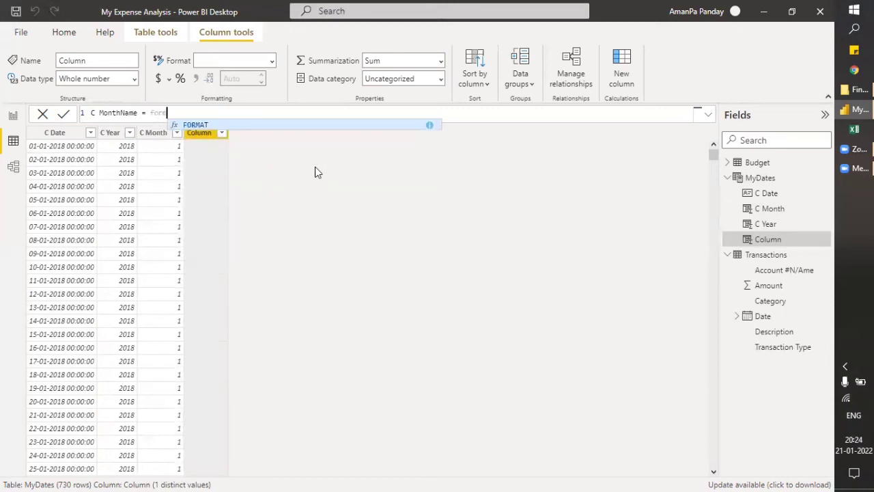
key("Tab")
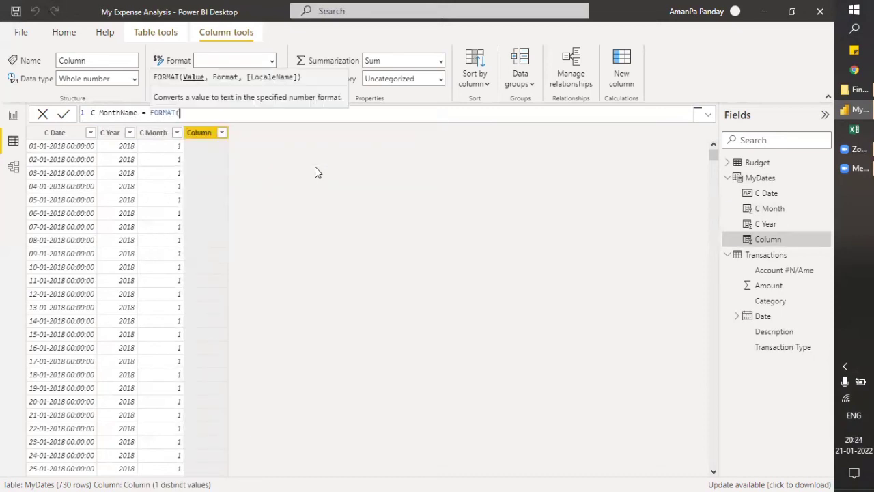
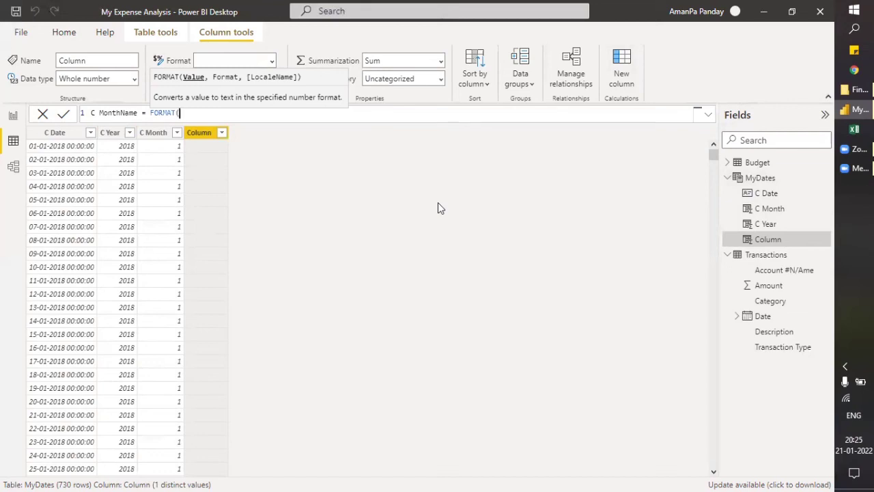
type("myda")
key("Down")
key("Tab")
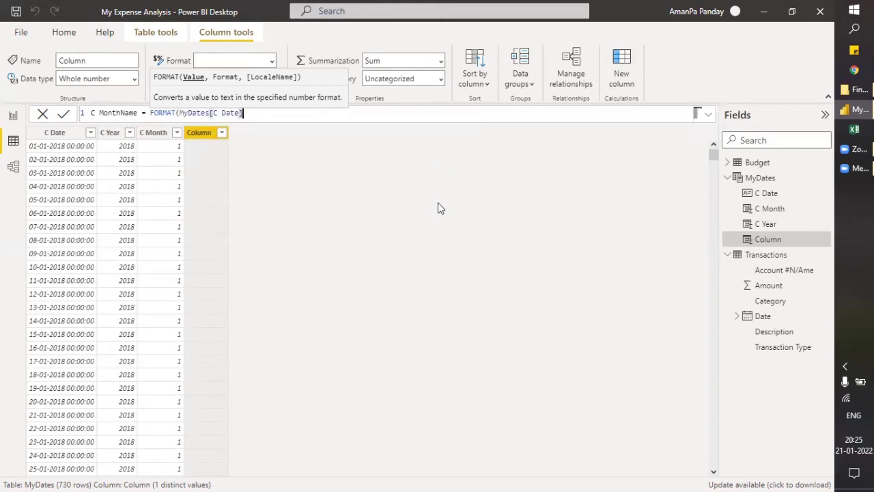
type(", \"MMM")
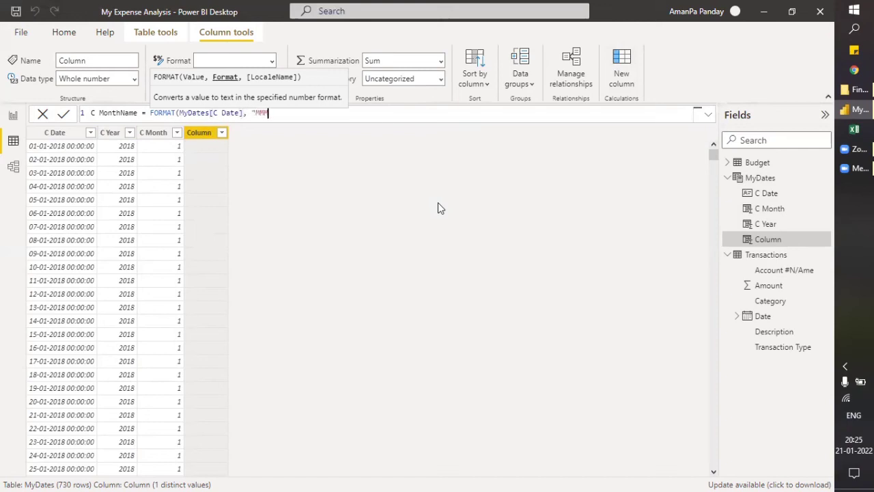
type("\")")
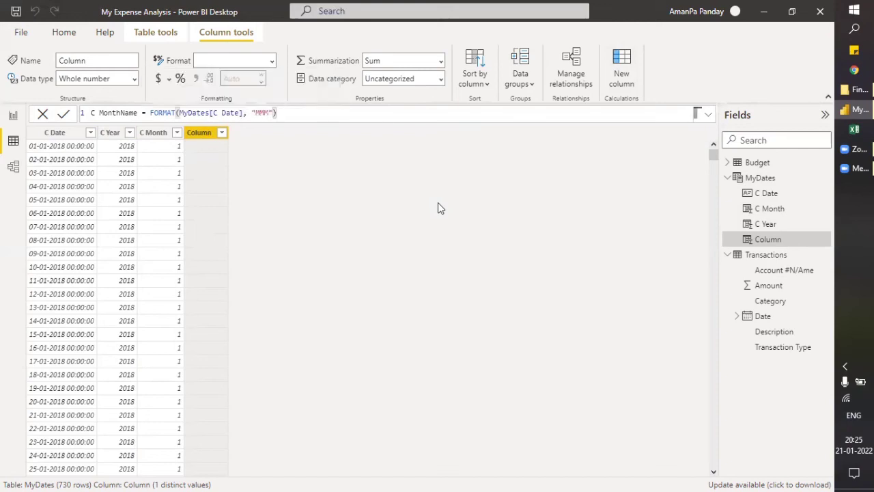
key("Return")
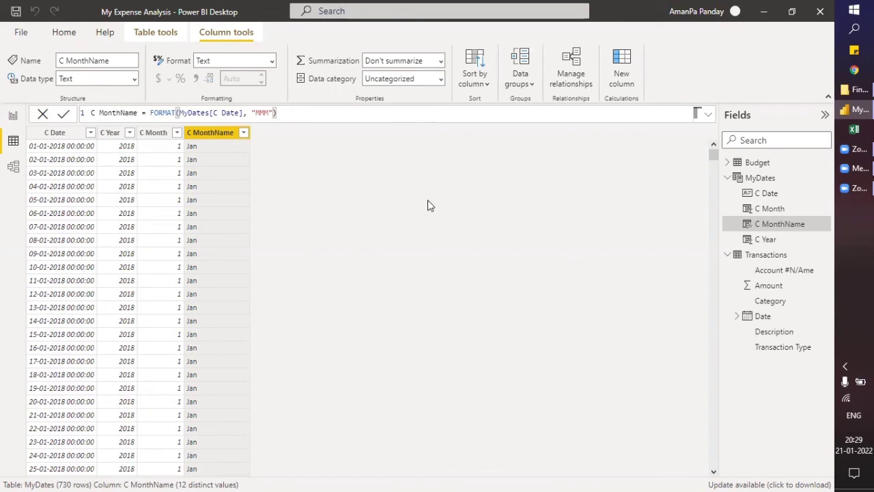
Add a full month name column to MyDates with the formula C MonthNameFull = FORMAT(MyDates[C Date],"MMMM")
left_click(759, 179)
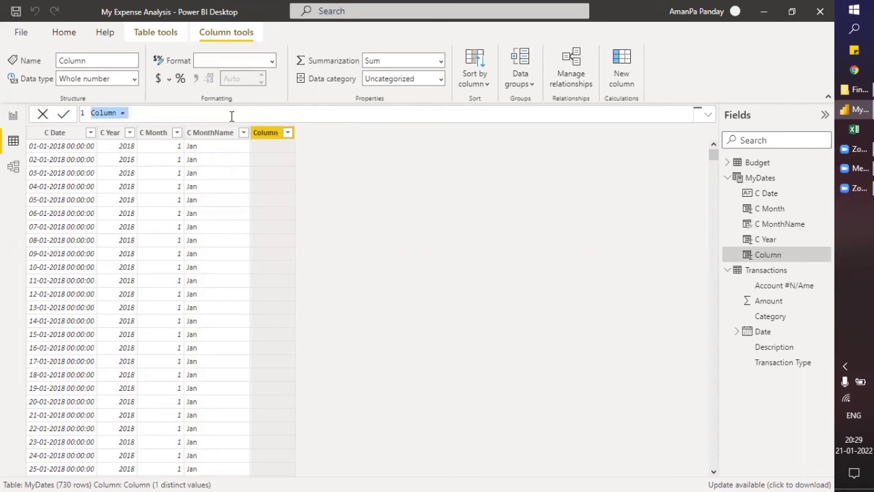
type("C Month")
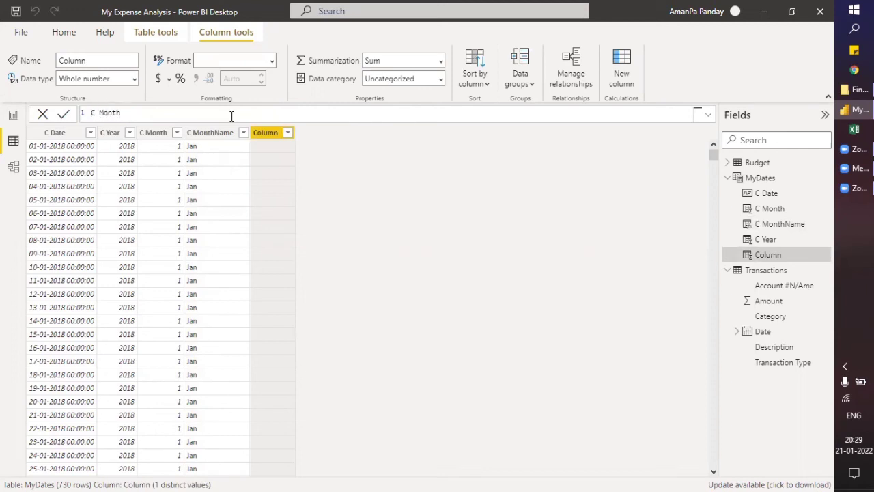
type("Name#")
type("ull = format")
key("Tab")
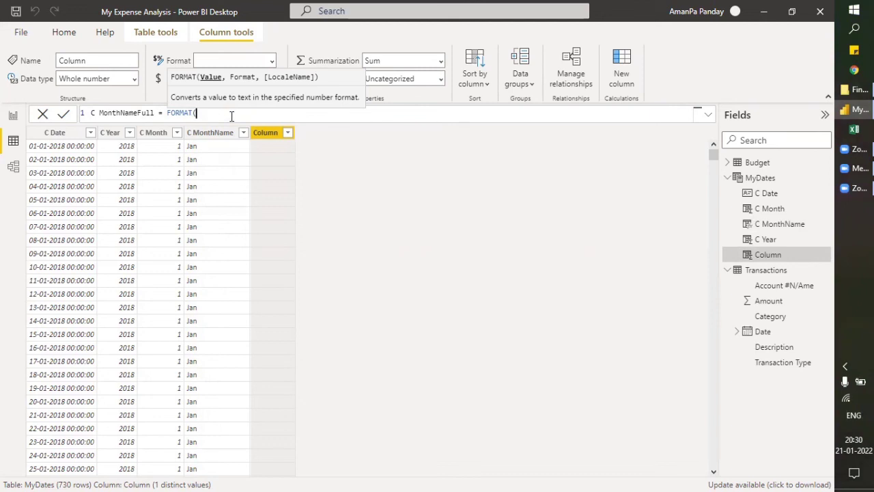
type("myda")
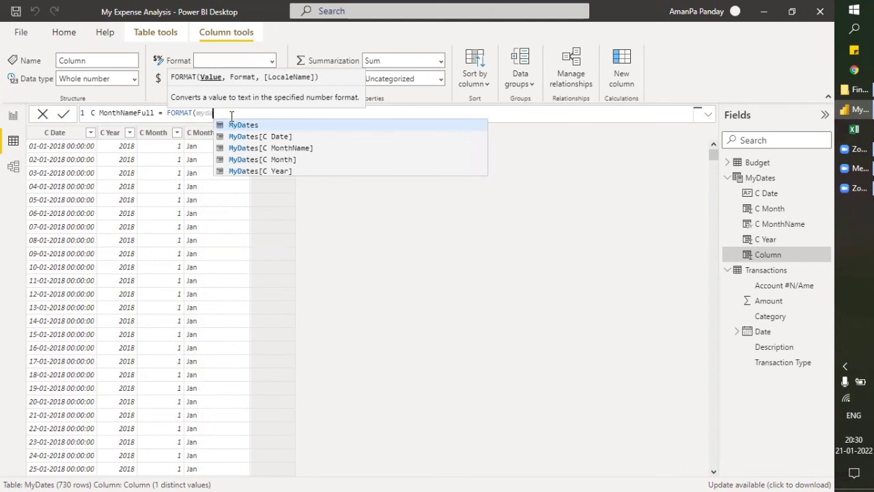
key("Down")
key("Tab")
type(",")
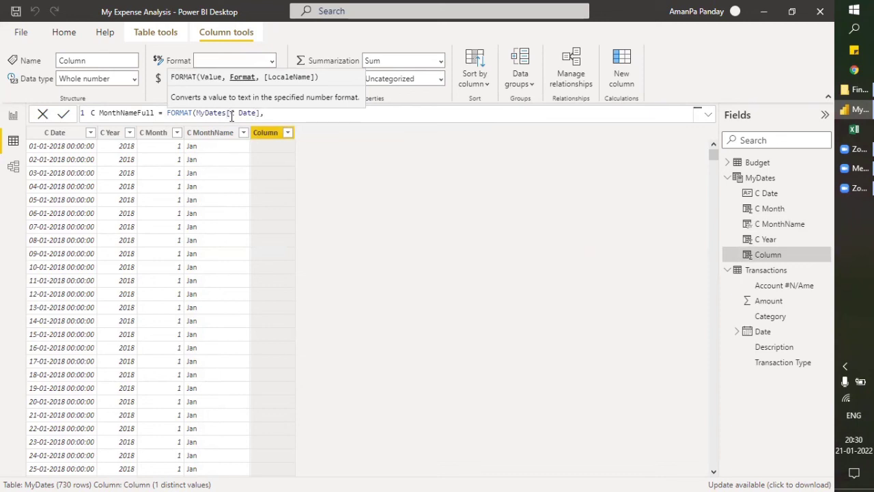
type("\"MMMM\"")
type(")")
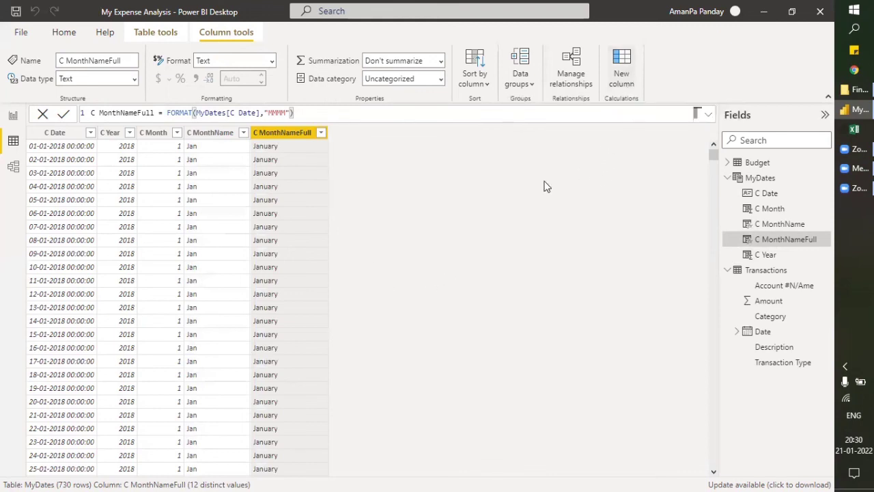
Add a month-year column to the MyDates table with the formula C MonthYear = FORMAT(MyDates[C Date],"MMM YY")
left_click(508, 187)
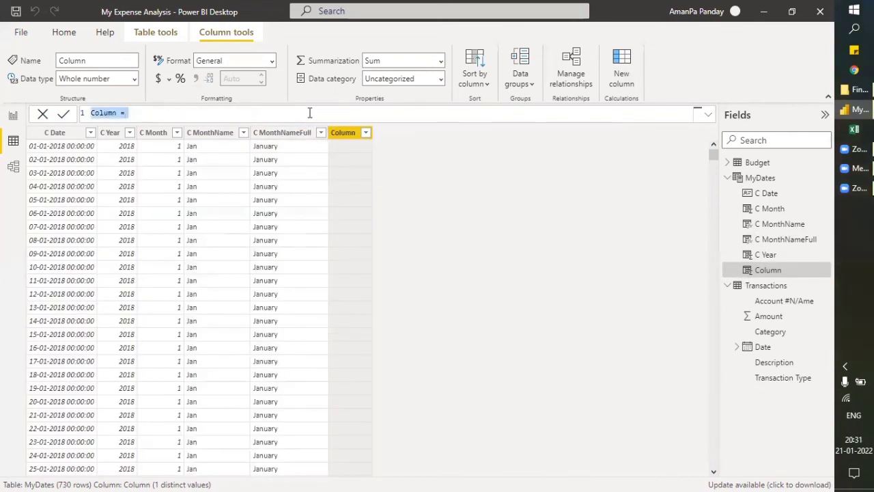
type("C MonthY")
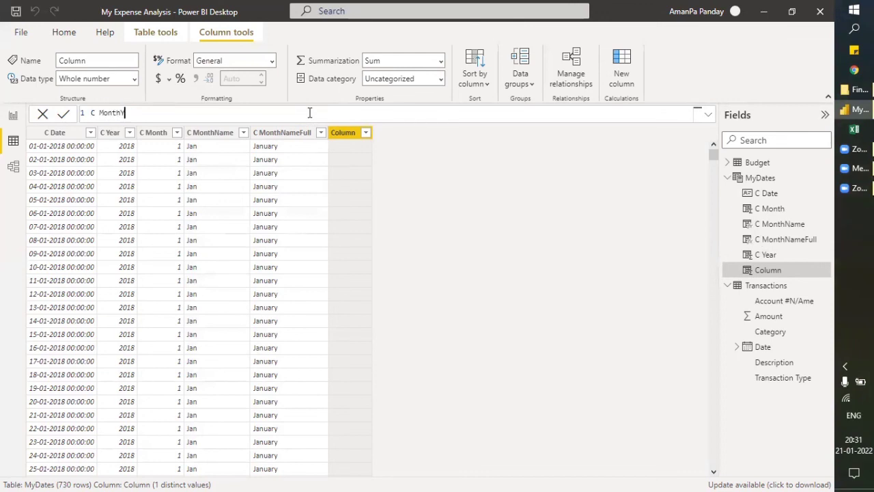
type("ear = FORMAT(myda")
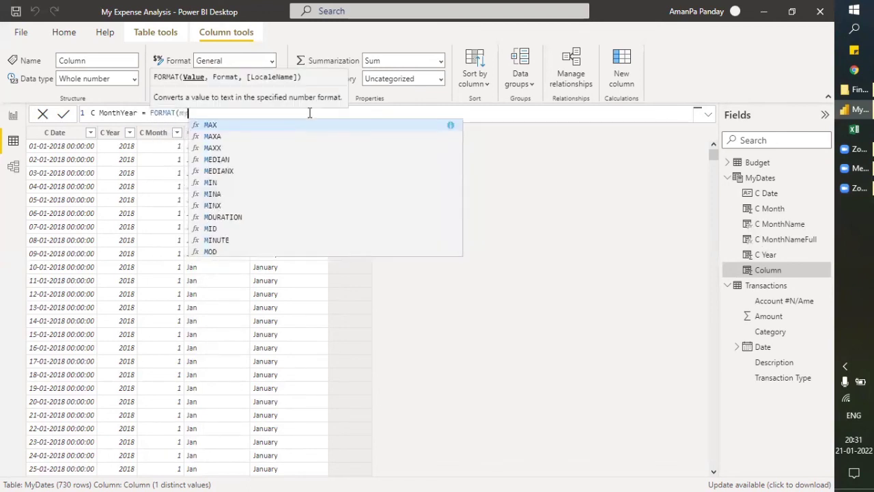
key("Down")
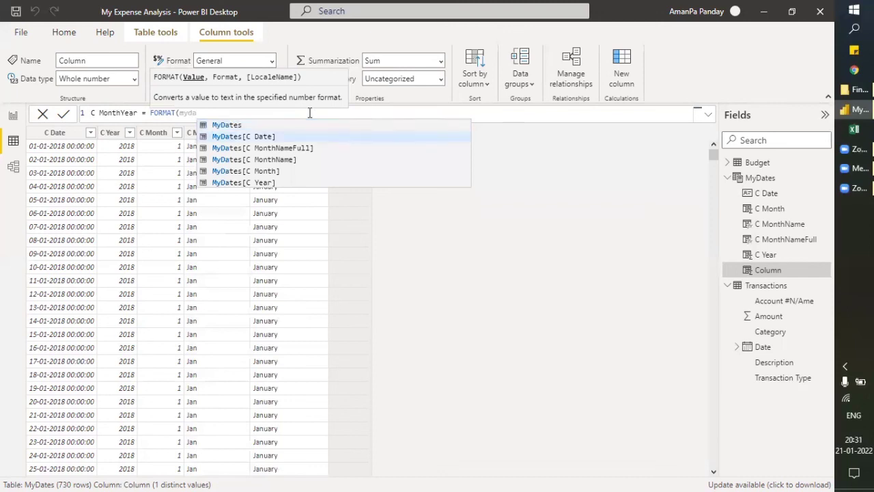
key("Tab")
type(",")
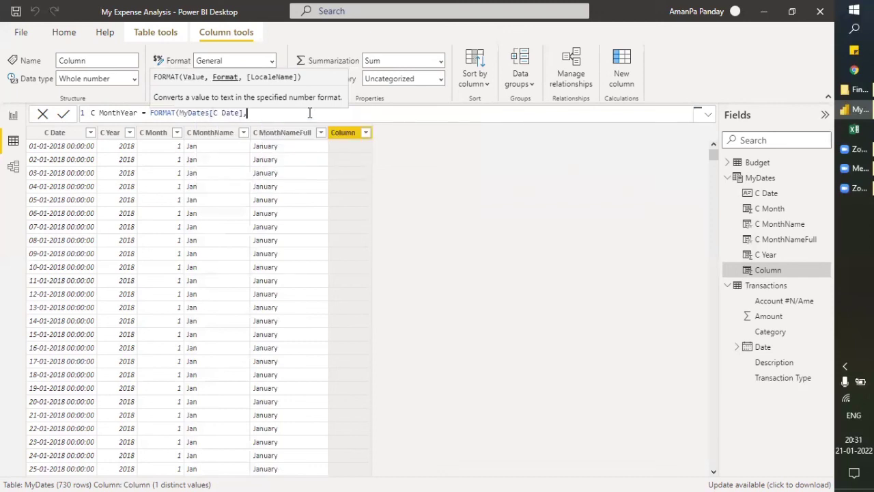
type("\"MMM YY\")")
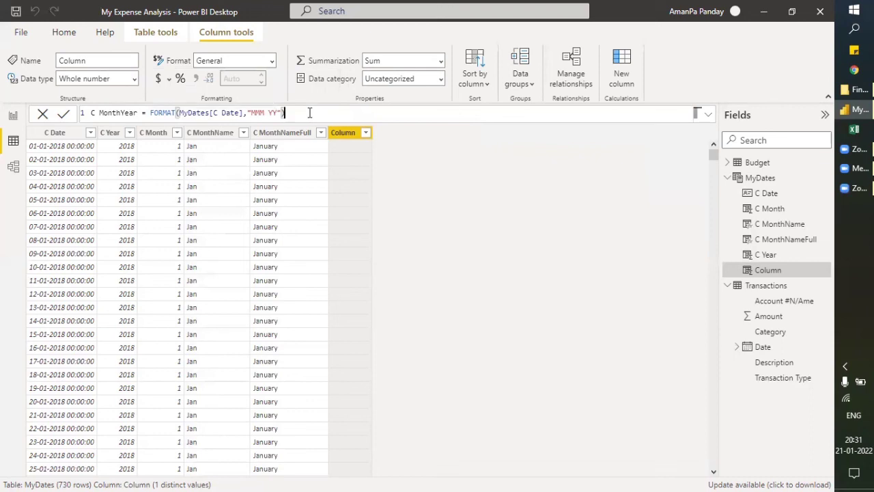
left_click(272, 113)
key("Return")
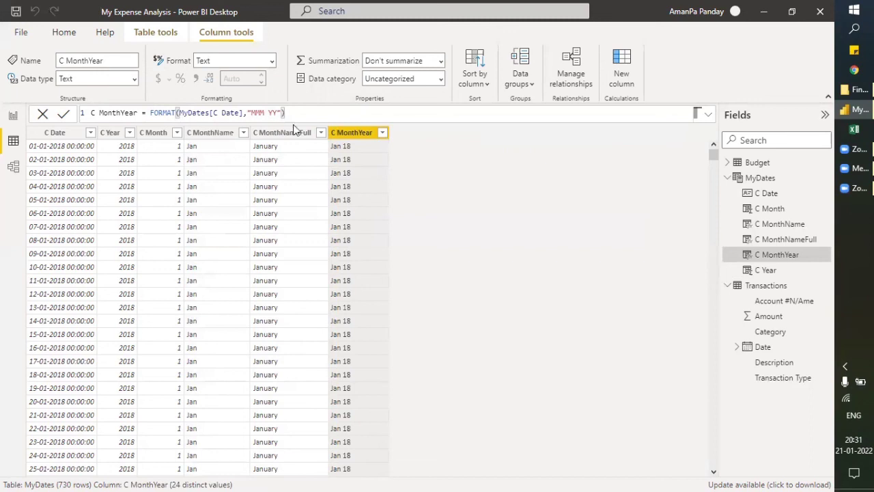
Add a quarter column to MyDates with the formula C Quater = "Q" & FORMAT(QUARTER(MyDates[C Date]),"")
left_click(620, 75)
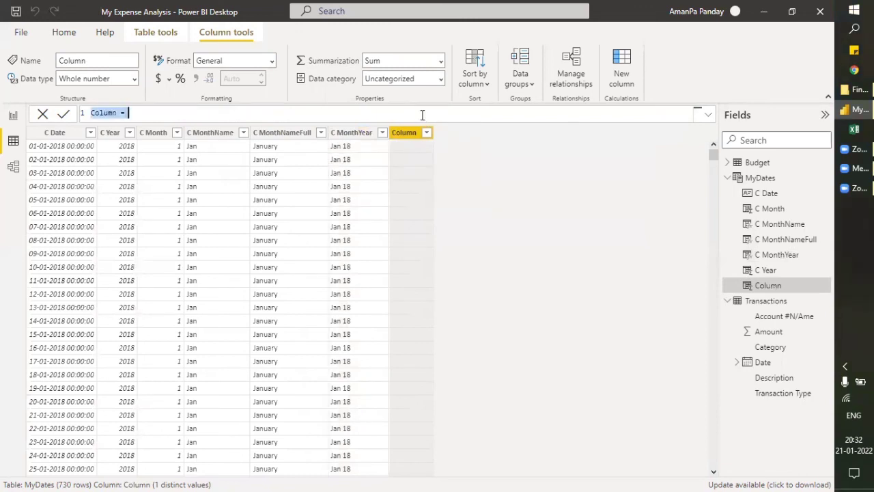
type("C Qua")
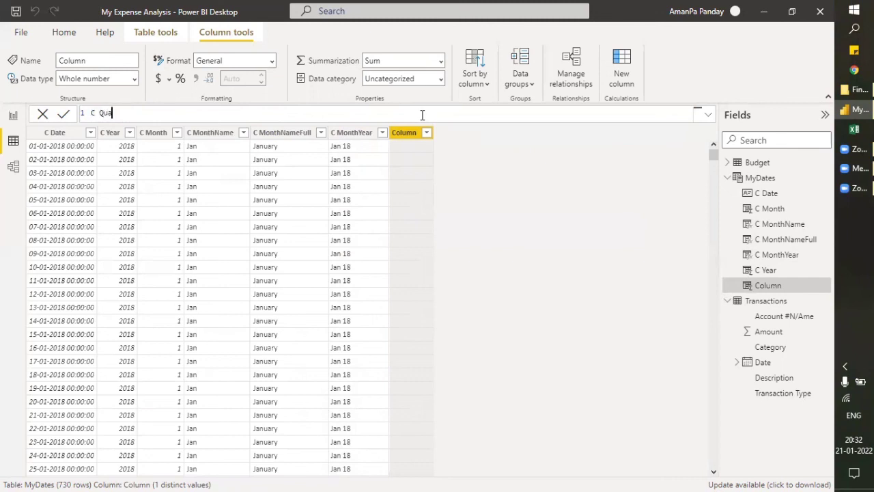
type("ter = \"Q\" &")
type("FORMAT(")
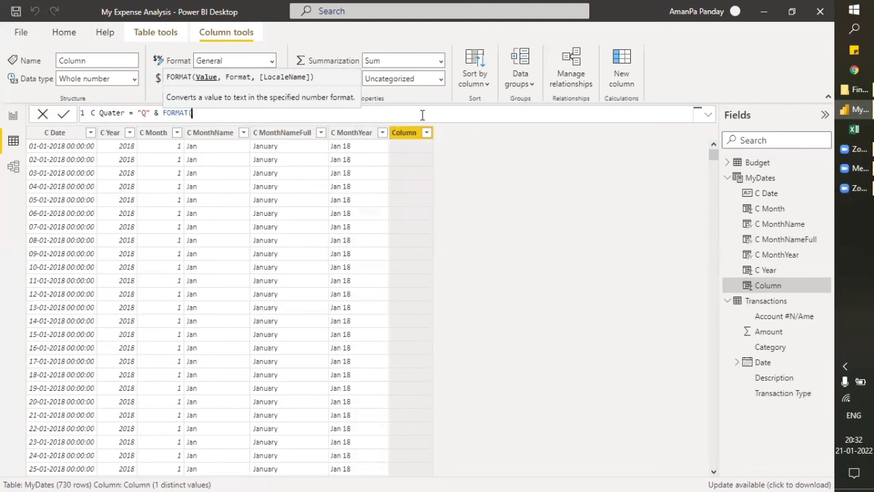
type("QU")
key("Tab")
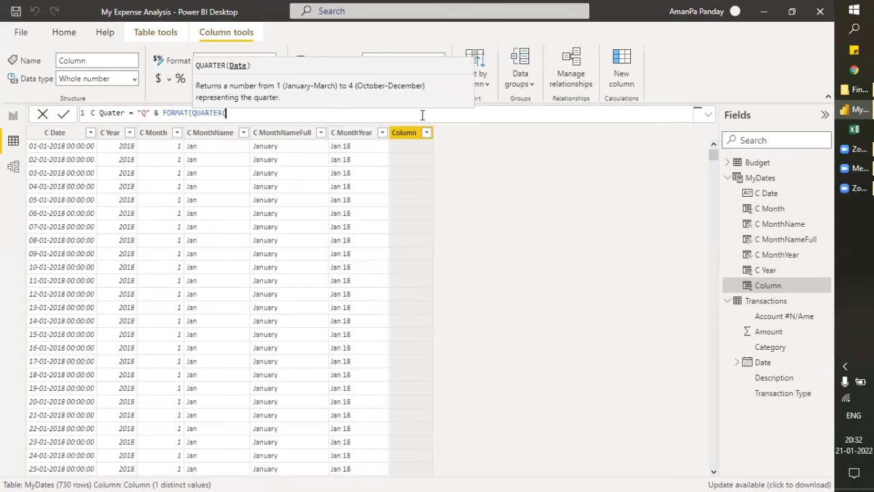
type("myda")
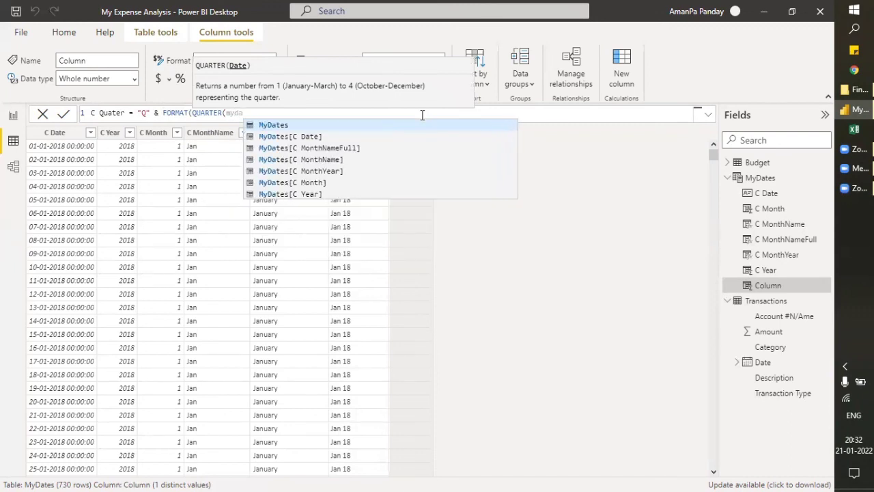
key("Tab")
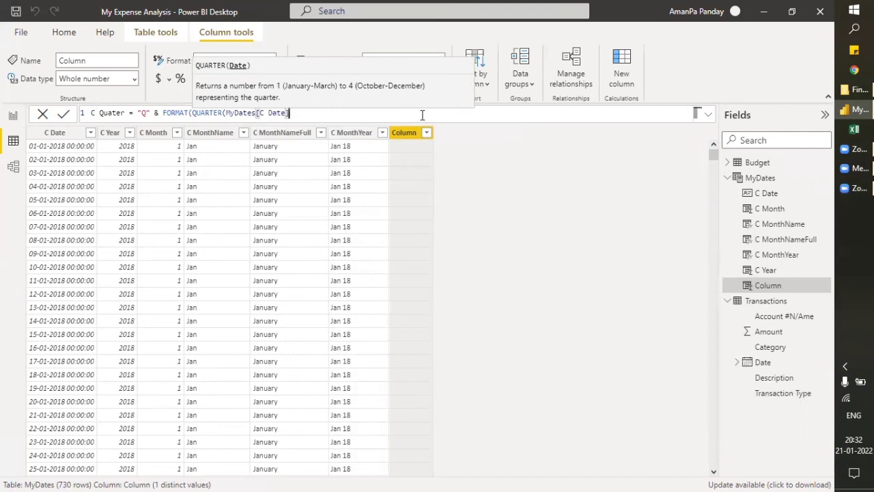
type("),\"\"")
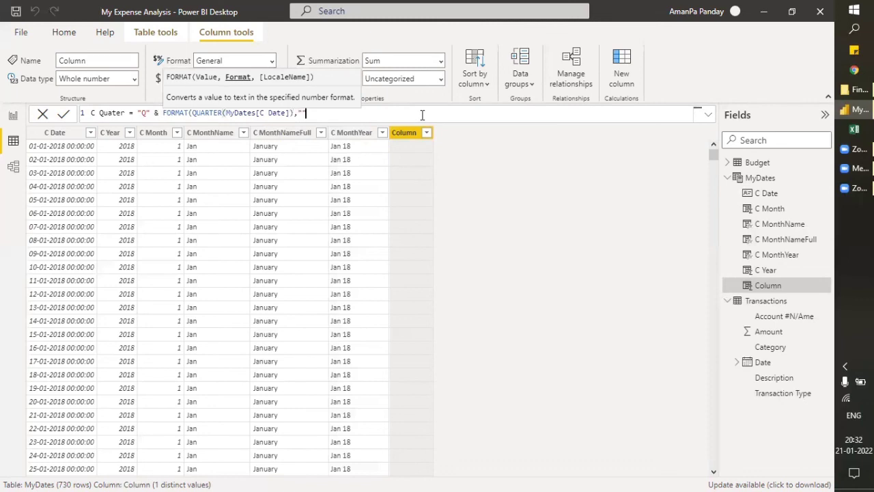
type(")")
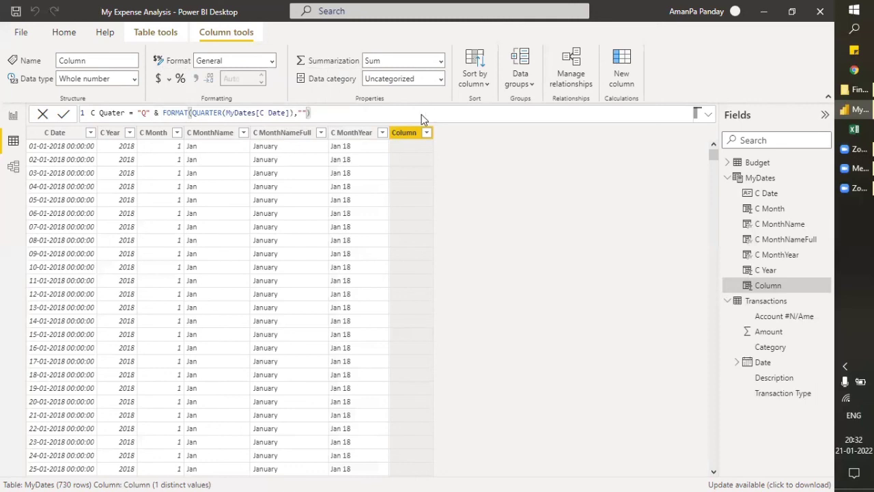
key("Return")
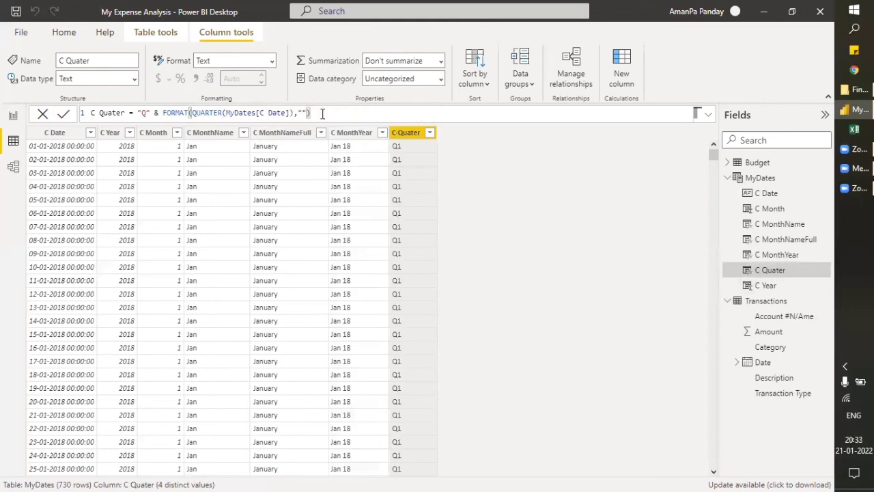
Examine the parts of the C Quater formula and the distinct values offered for filtering that column, leaving the filter unapplied
left_click(202, 113)
left_click_drag(218, 112, 290, 113)
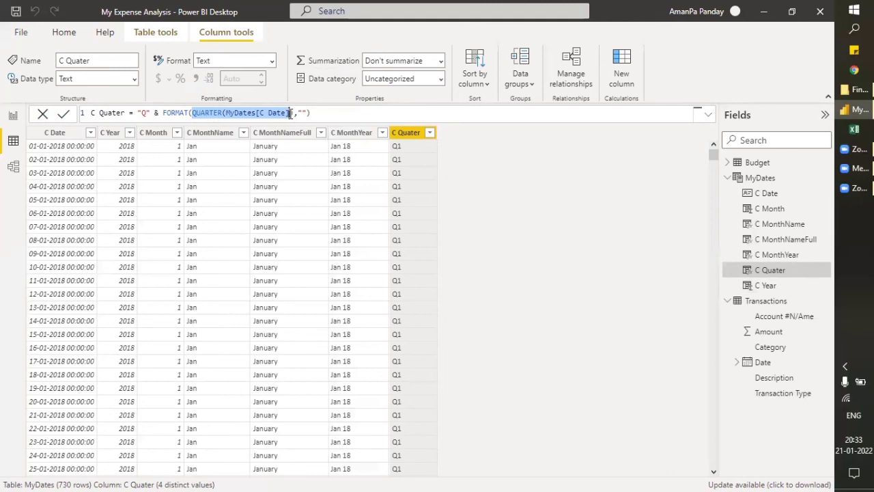
key("Right")
type("),\"\"")
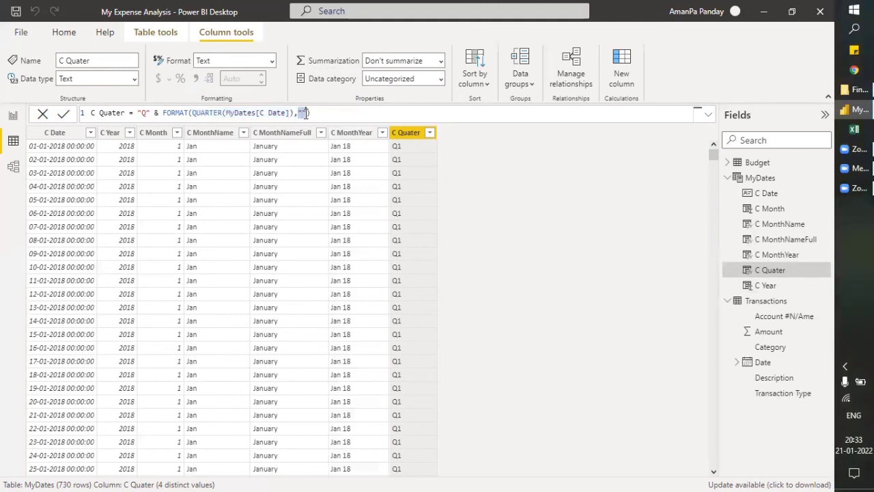
left_click_drag(138, 112, 150, 113)
left_click(431, 134)
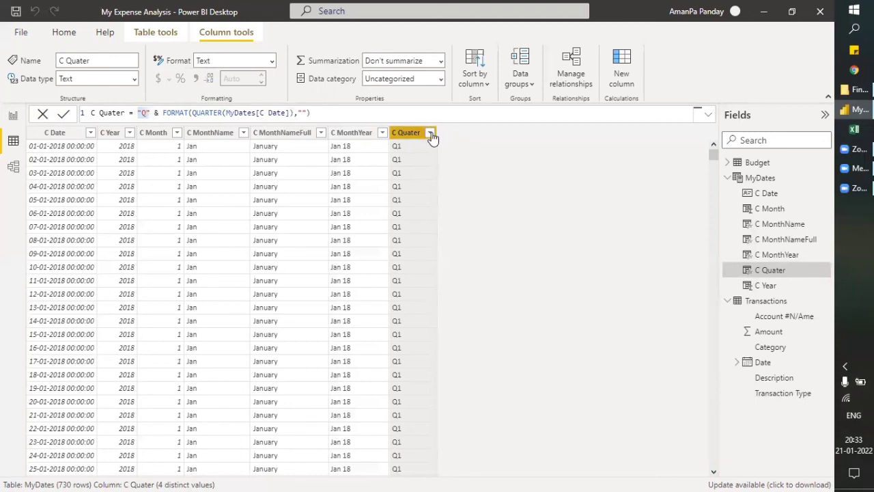
left_click(431, 134)
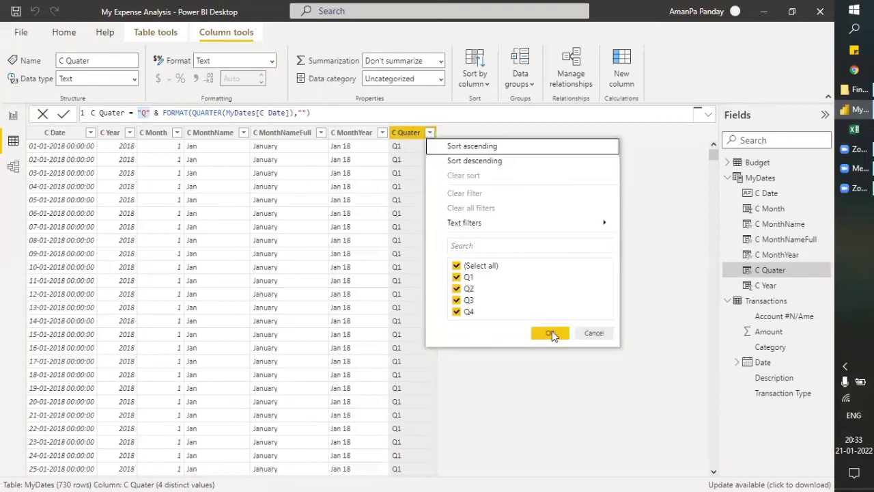
left_click(591, 333)
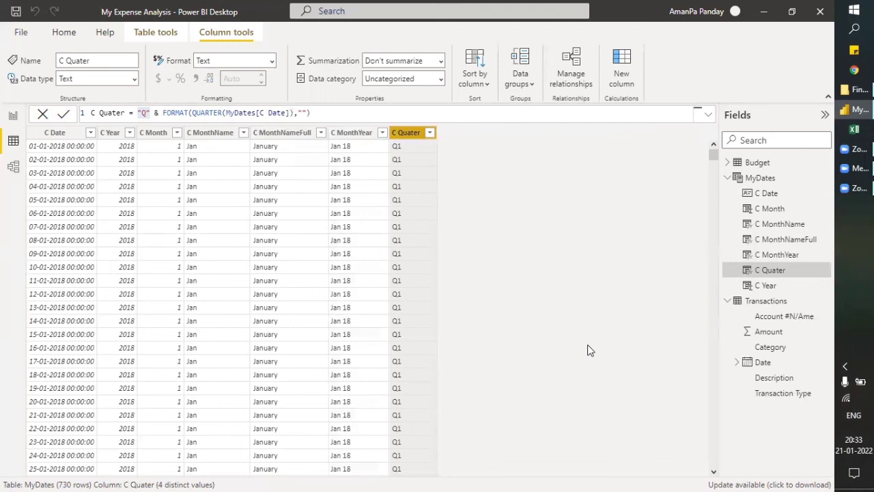